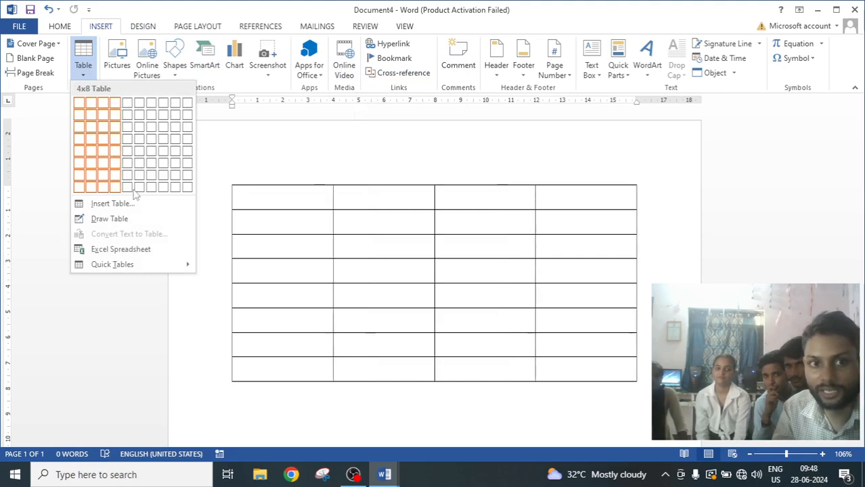
Insert a 10-column, 8-row table and stretch it taller from its corner resize handle.
click(189, 191)
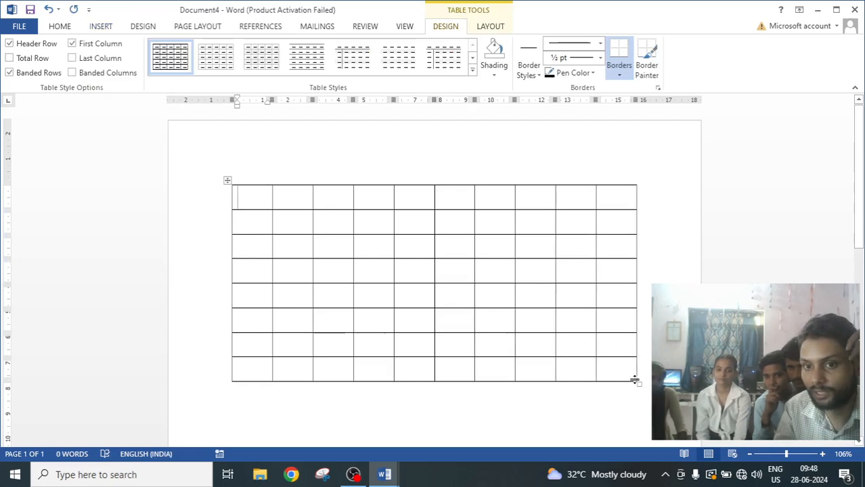
drag(639, 384, 614, 411)
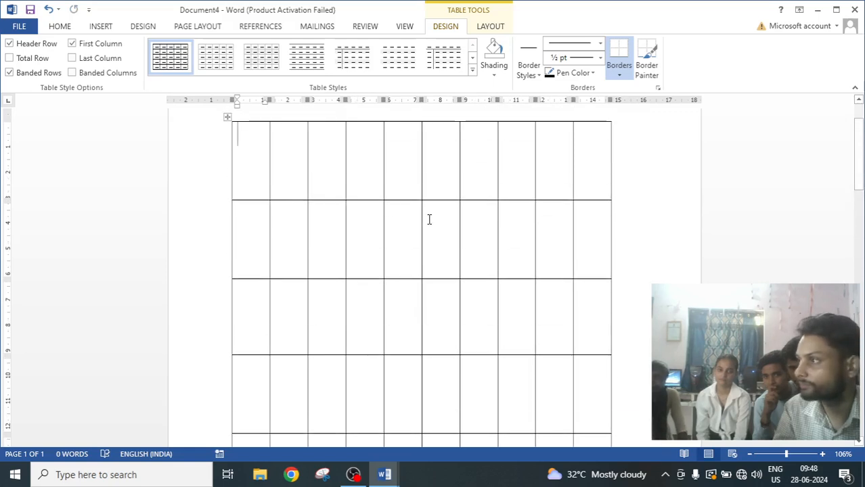
scroll(474, 228, up, 1)
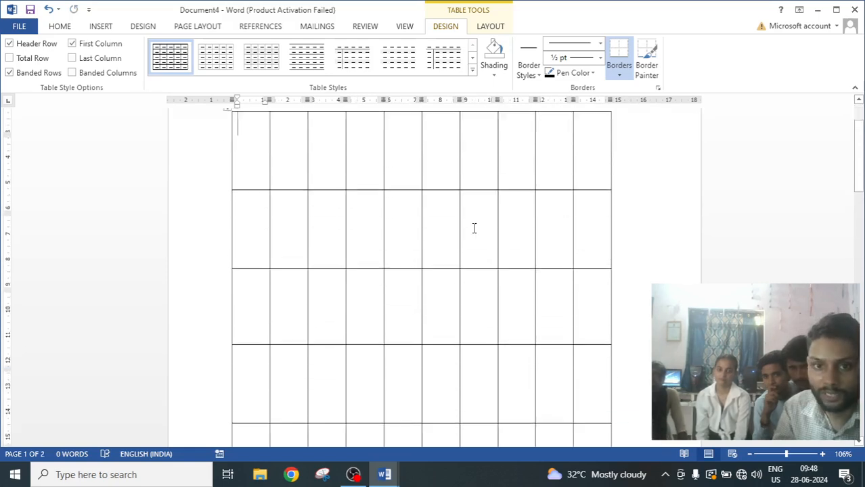
Insert a new row above the table's first row.
click(362, 206)
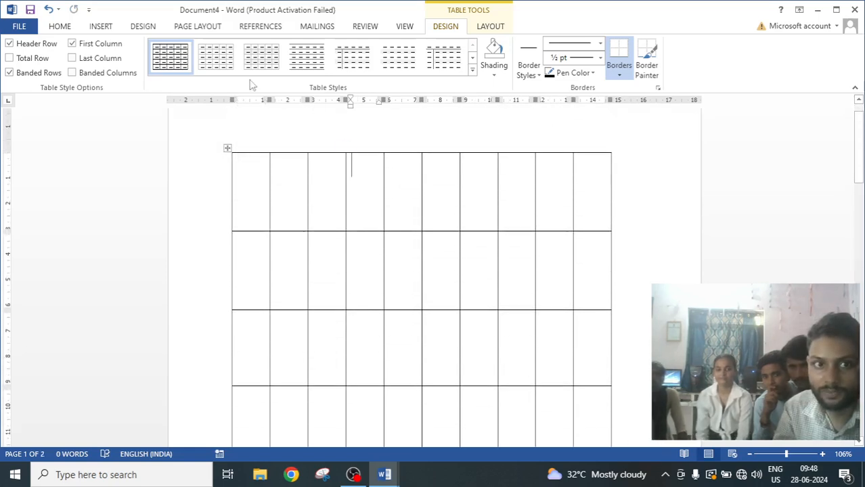
click(490, 26)
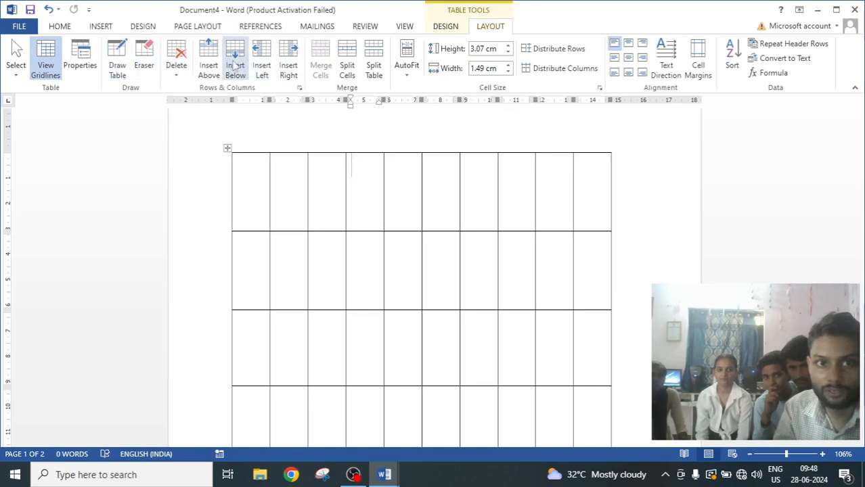
click(213, 59)
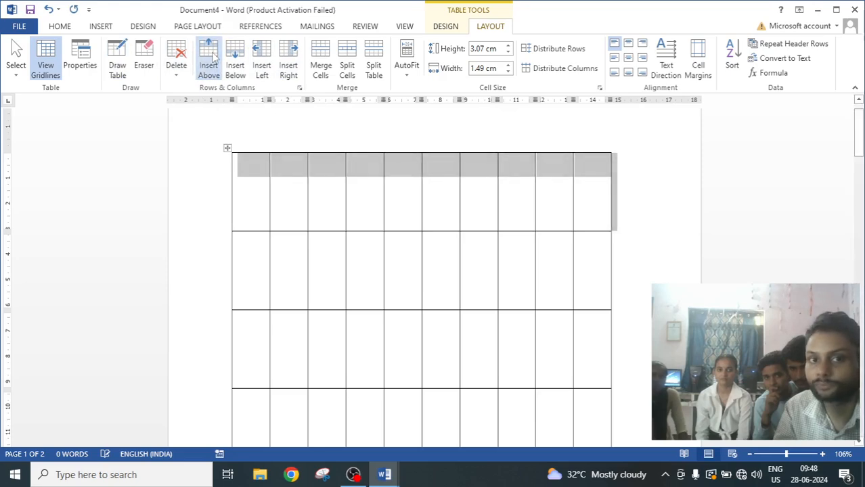
Insert a new row below the table's last row on the final page.
scroll(450, 315, down, 10)
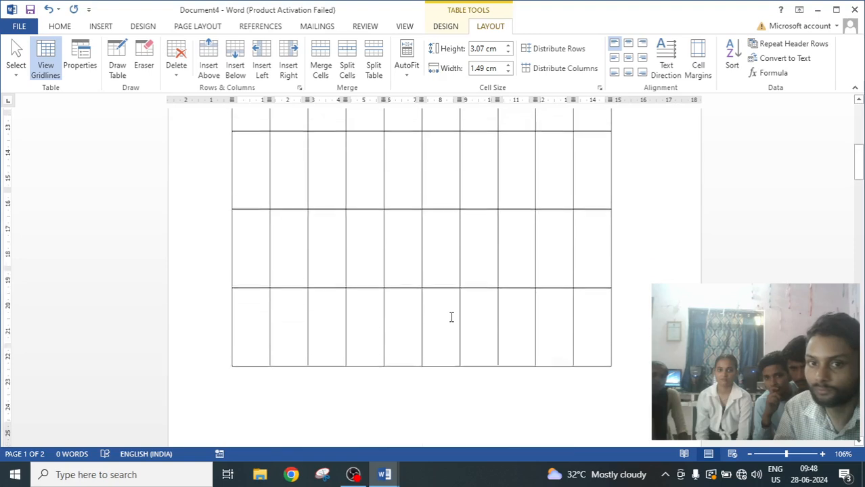
scroll(451, 317, down, 5)
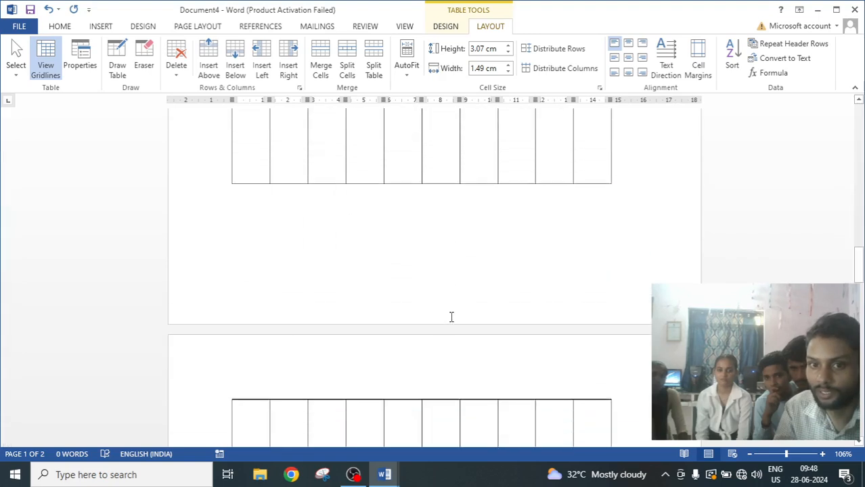
scroll(451, 317, down, 10)
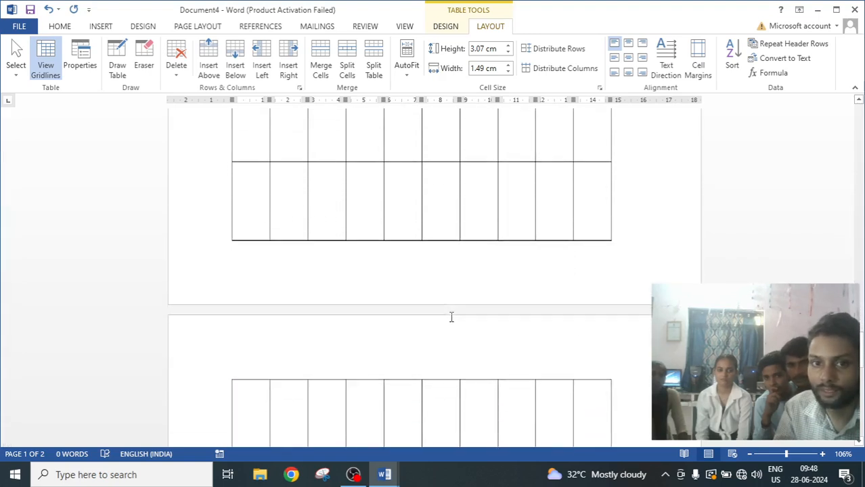
scroll(448, 316, up, 3)
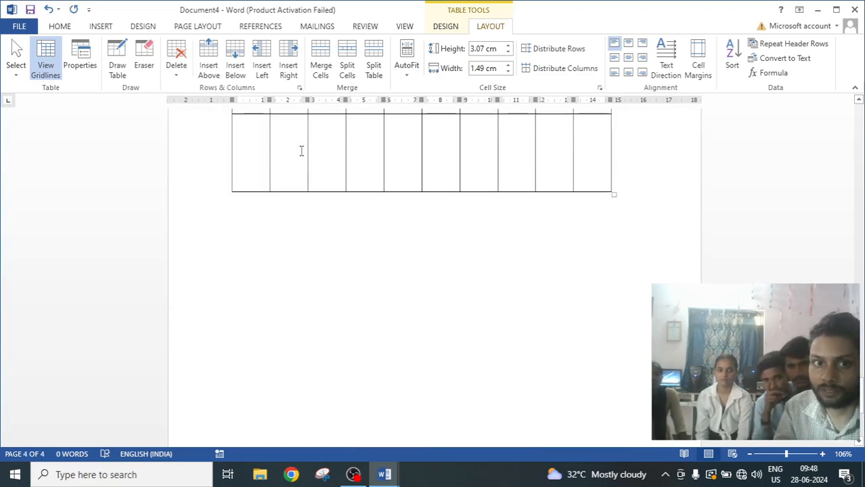
click(234, 61)
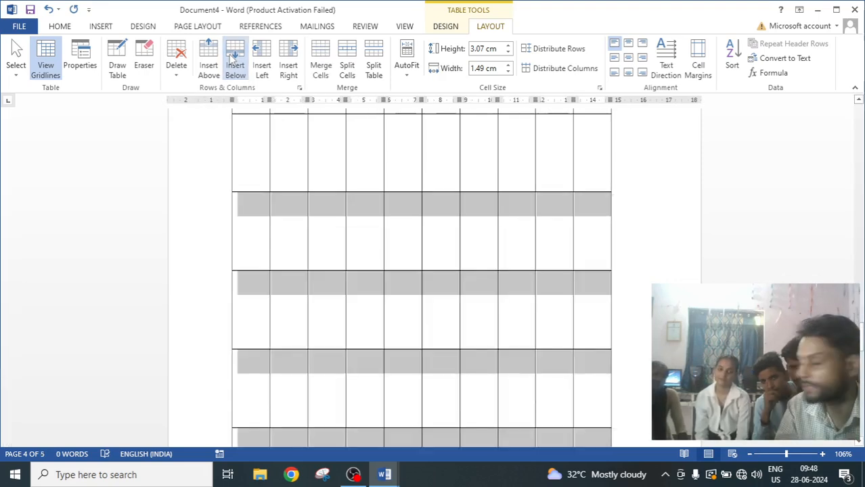
Undo all the table changes until the page is empty again.
scroll(419, 360, down, 2)
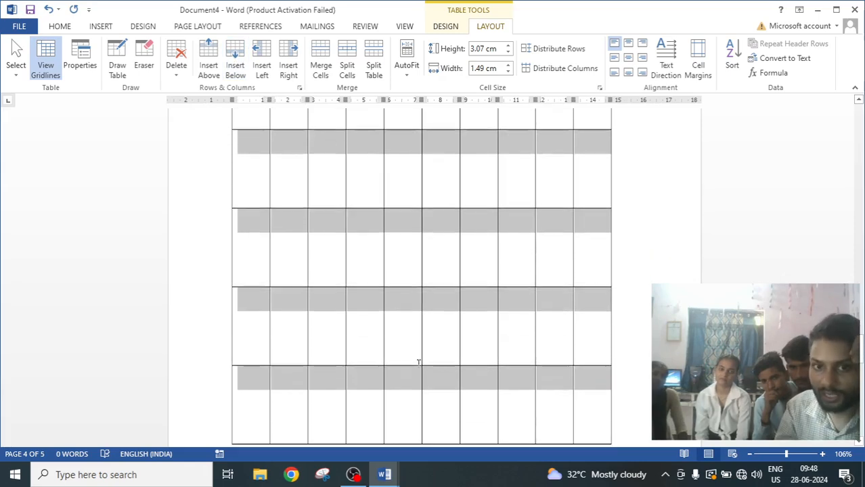
scroll(418, 363, up, 2)
scroll(418, 363, up, 3)
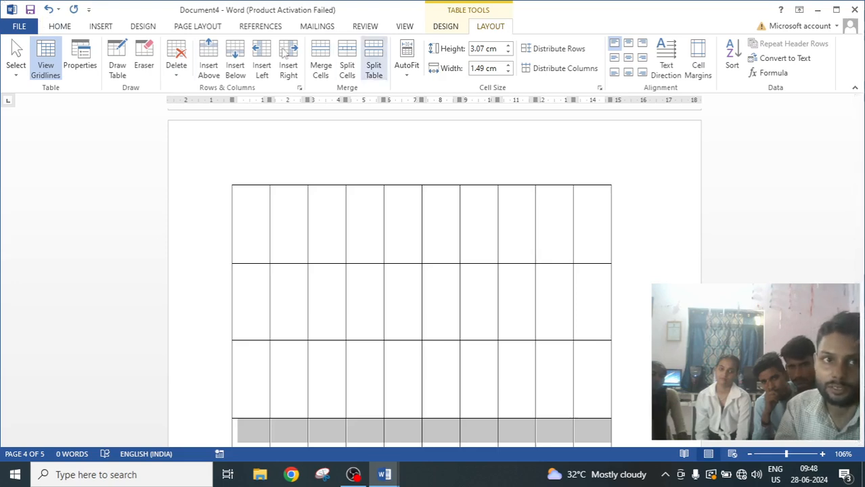
click(49, 10)
click(48, 10)
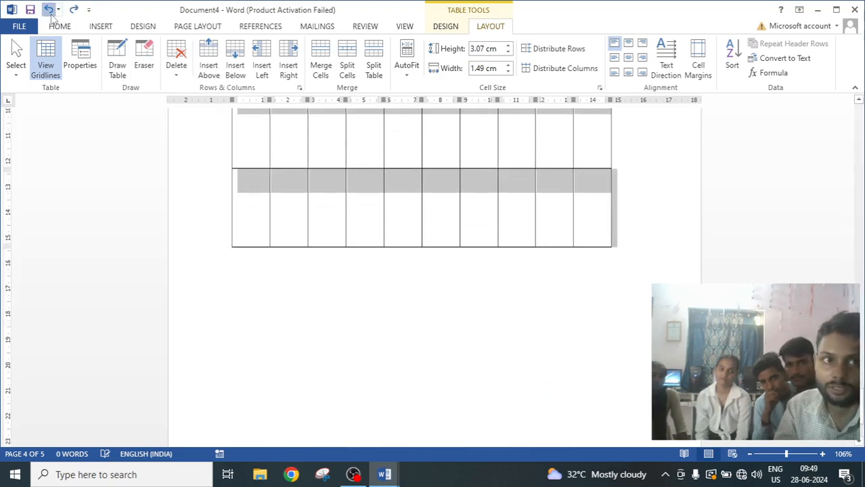
click(48, 10)
click(48, 10)
click(52, 14)
click(52, 14)
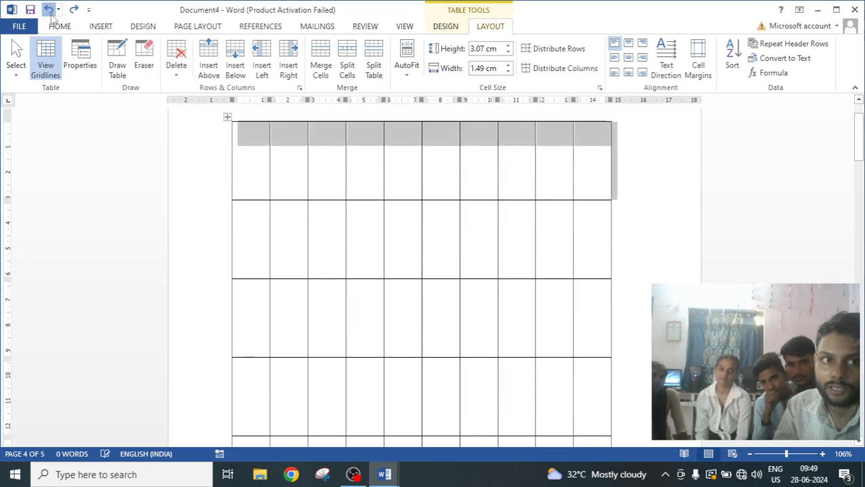
click(51, 14)
click(51, 14)
click(51, 14)
click(51, 15)
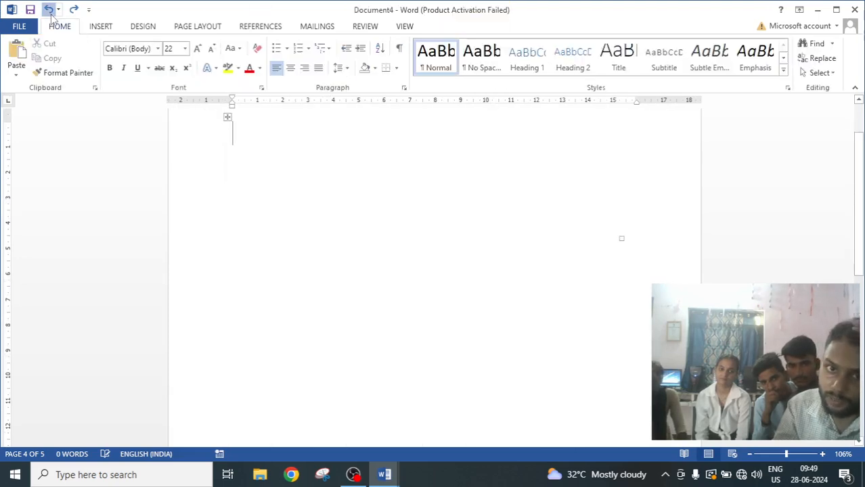
click(52, 15)
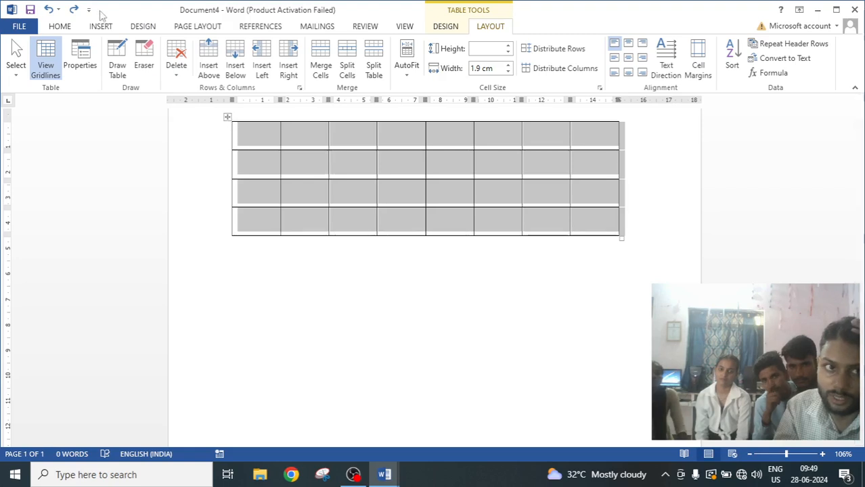
click(74, 13)
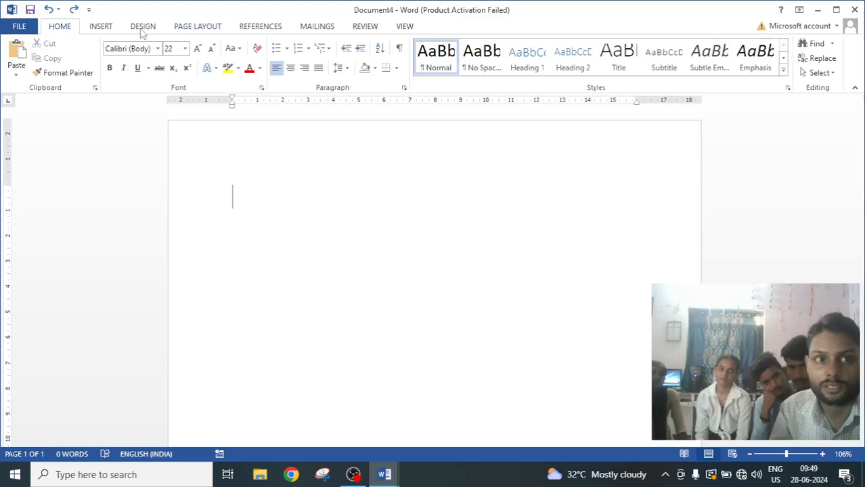
Insert a table with 2 columns and 41 rows through the Insert Table dialog.
click(98, 28)
click(83, 59)
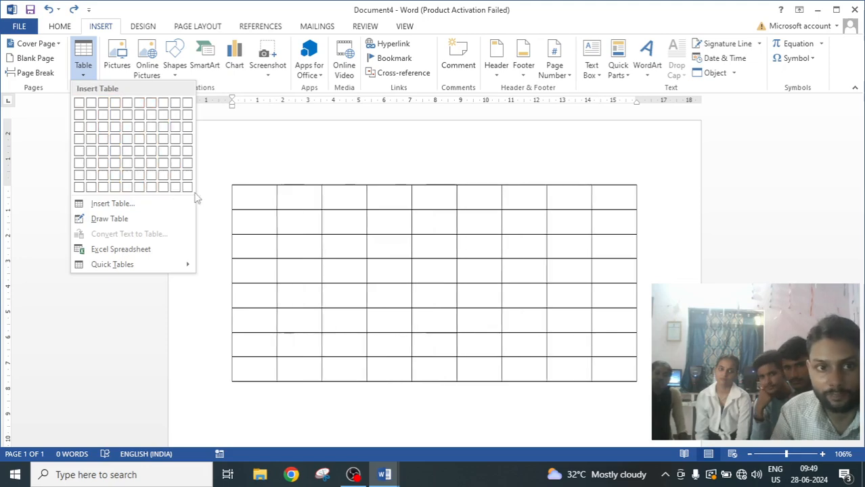
click(125, 207)
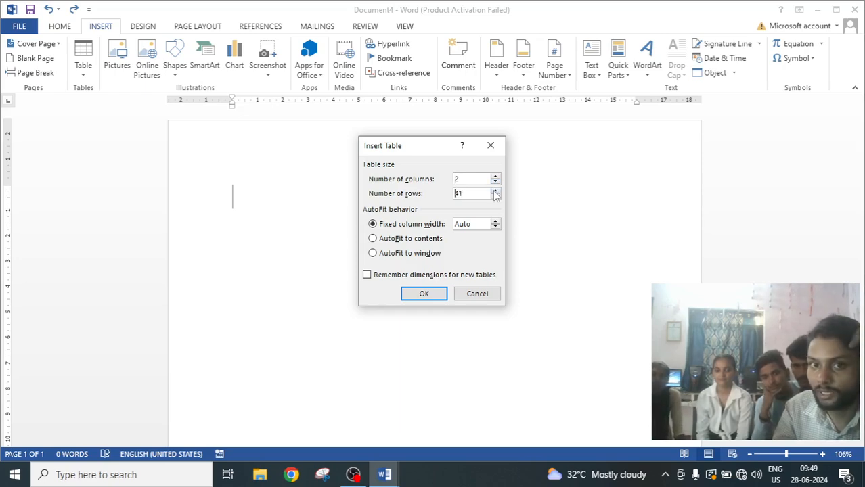
click(423, 294)
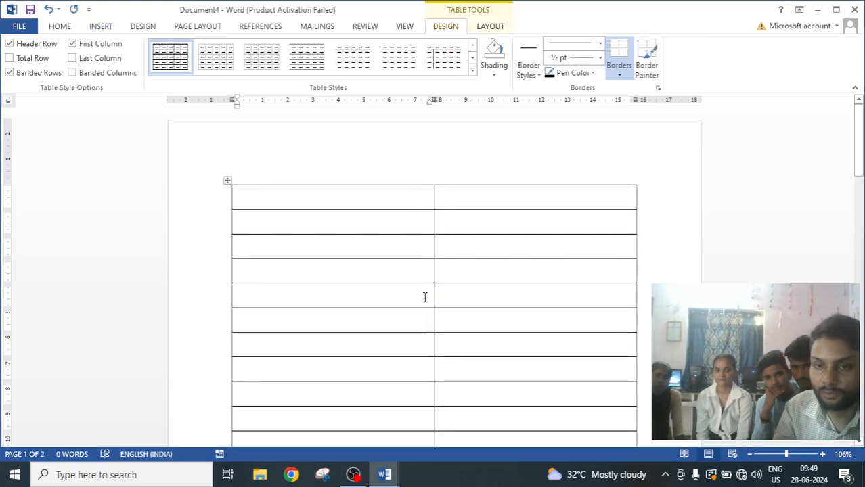
Widen the table slightly using its bottom-right resize handle.
scroll(521, 298, down, 3)
scroll(522, 299, down, 8)
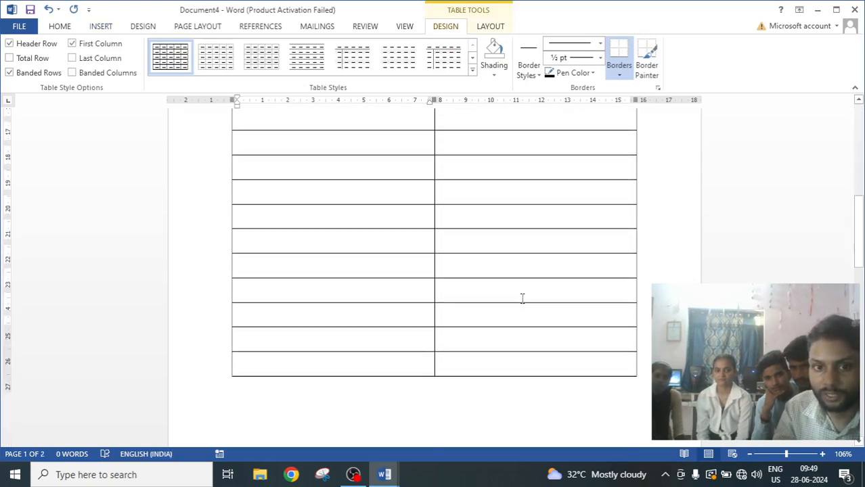
scroll(521, 298, down, 8)
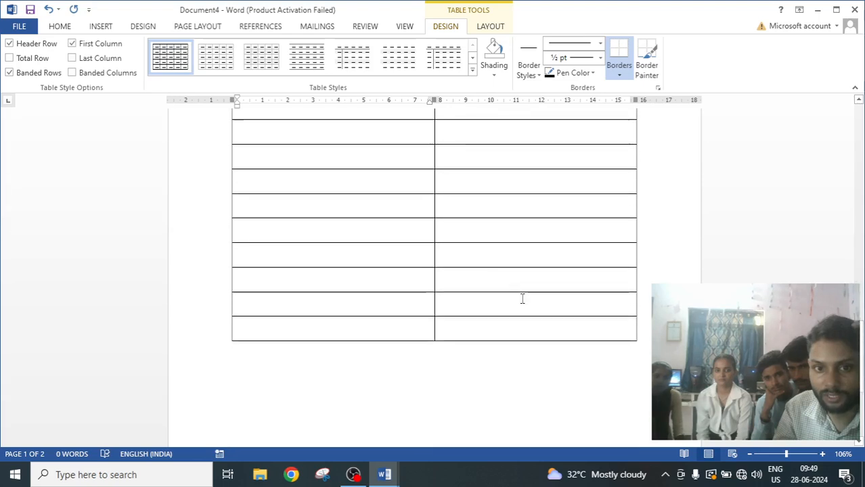
scroll(551, 316, down, 5)
scroll(551, 320, up, 6)
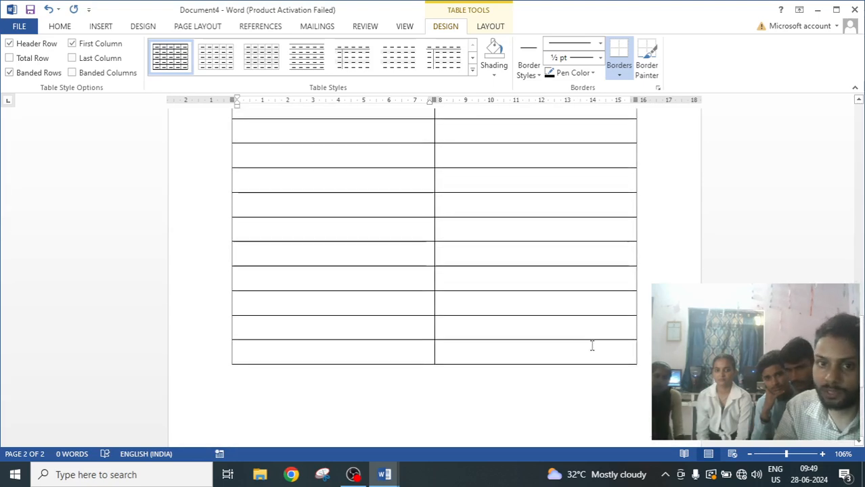
click(612, 356)
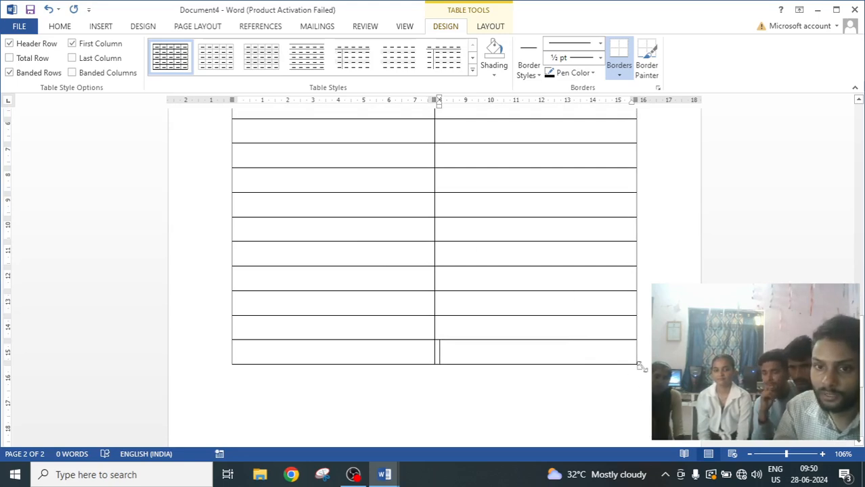
drag(640, 366, 646, 246)
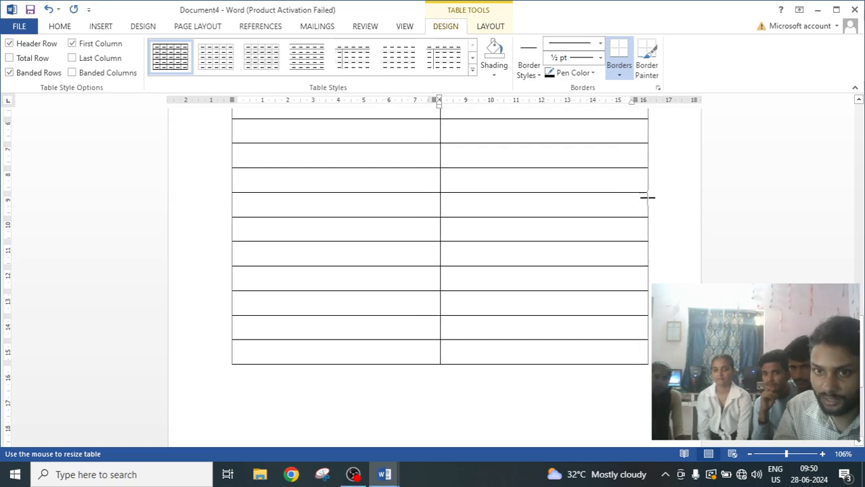
drag(648, 179, 648, 183)
Select and delete the table rows that continue onto the second page.
scroll(647, 377, down, 10)
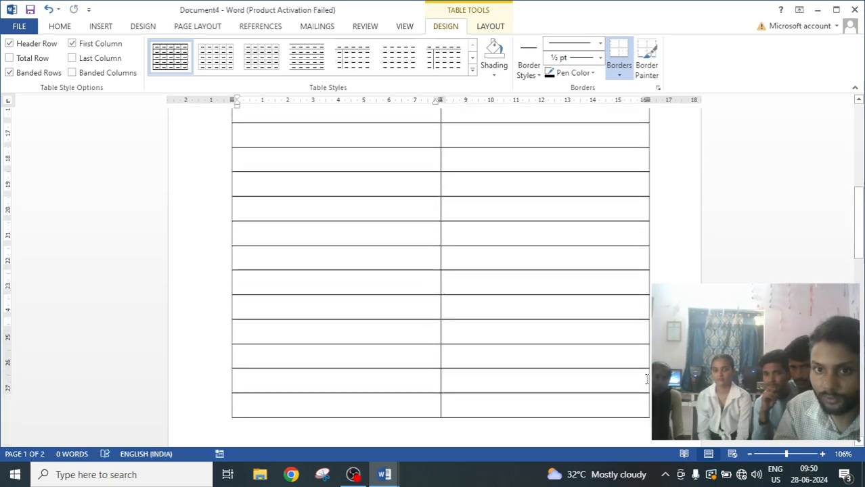
scroll(647, 379, down, 6)
scroll(647, 379, up, 12)
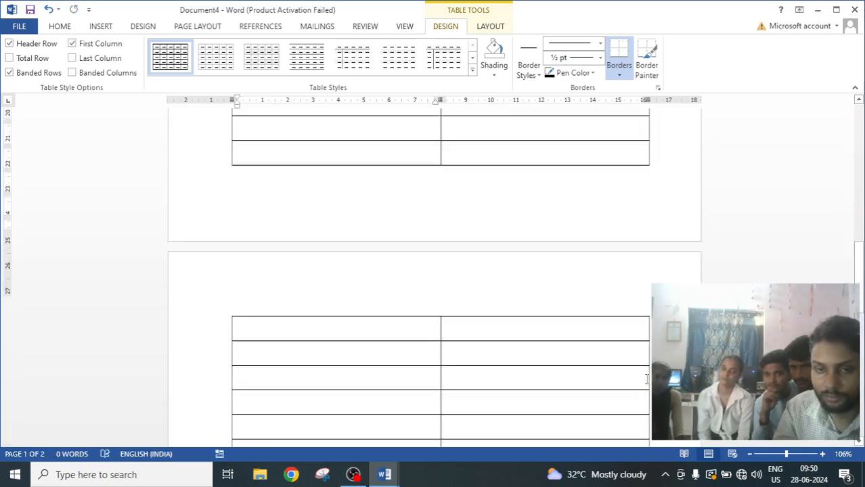
scroll(647, 379, up, 5)
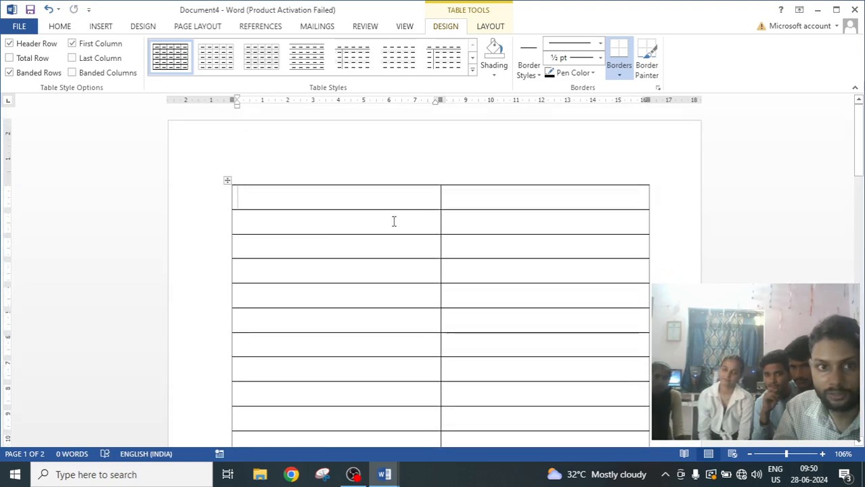
scroll(539, 268, down, 12)
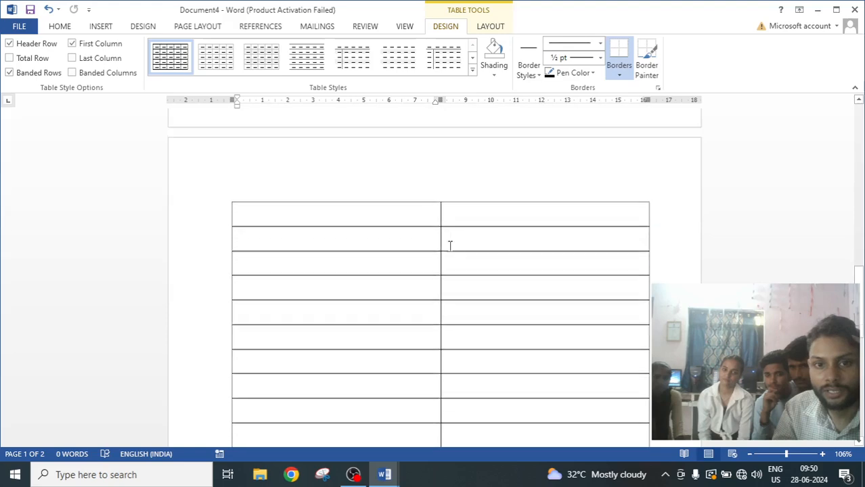
drag(205, 150, 230, 450)
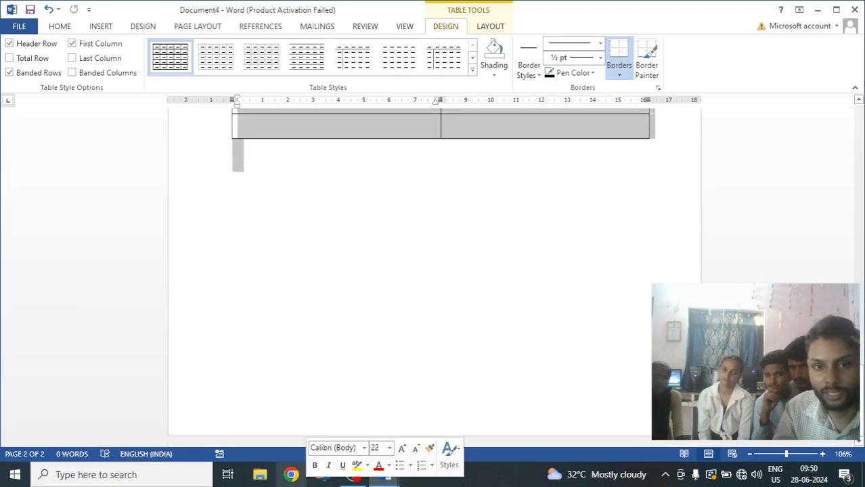
key(BackSpace)
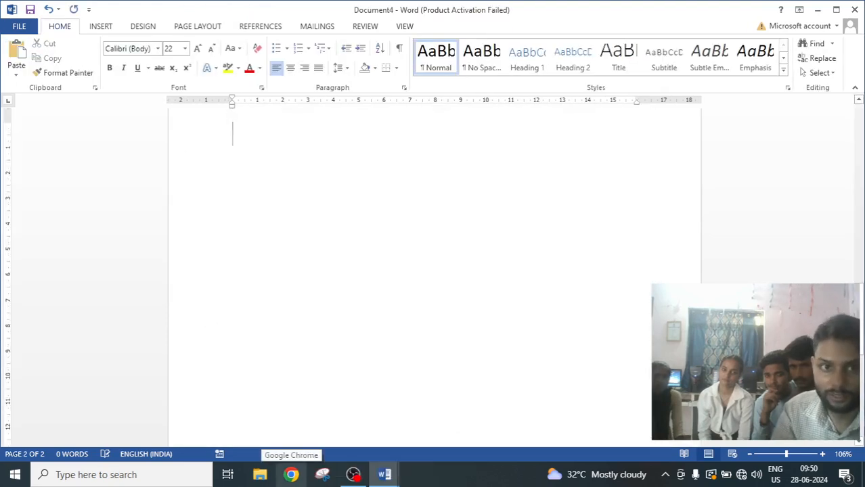
Undo the row deletion.
scroll(464, 348, up, 5)
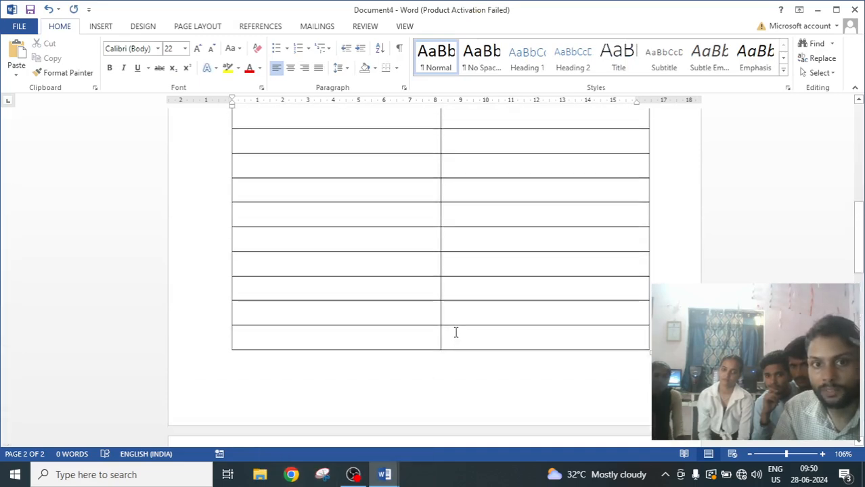
key(ctrl+z)
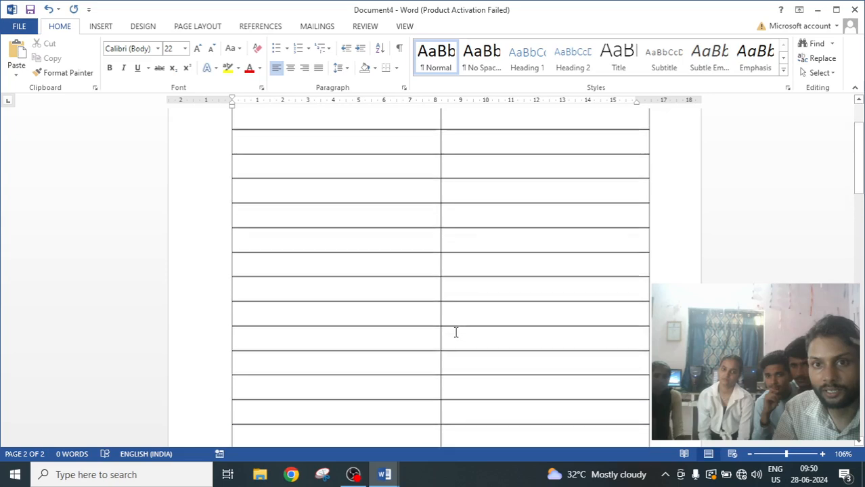
scroll(455, 332, up, 3)
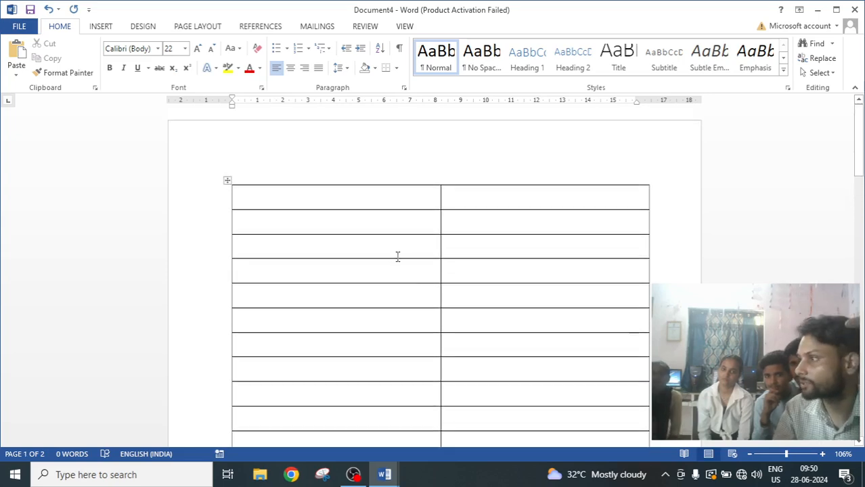
Select the whole table and set its row height to 0.4 cm.
scroll(392, 264, down, 2)
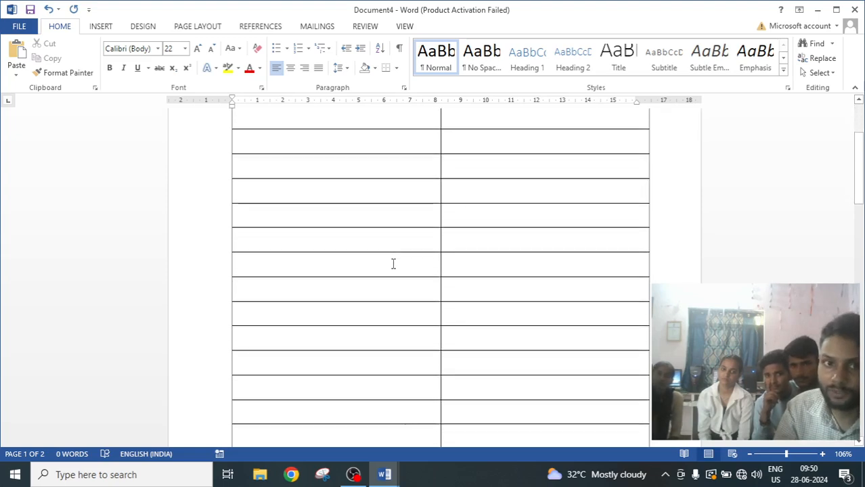
scroll(386, 250, up, 1)
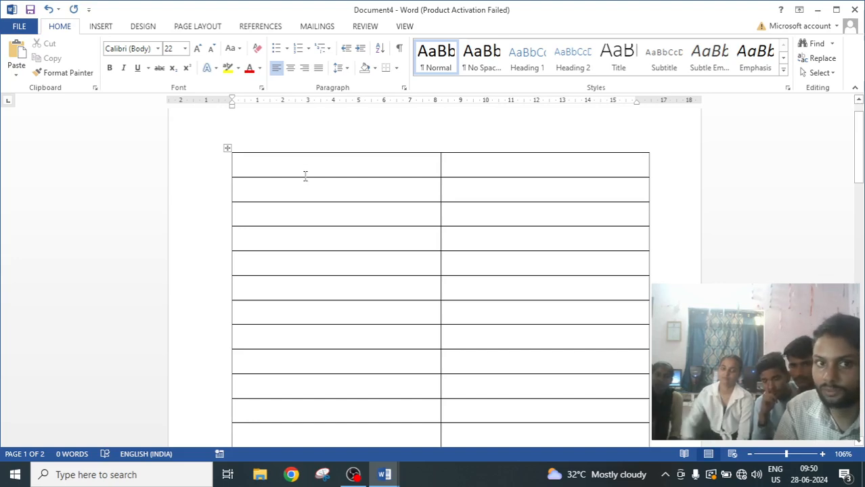
click(227, 149)
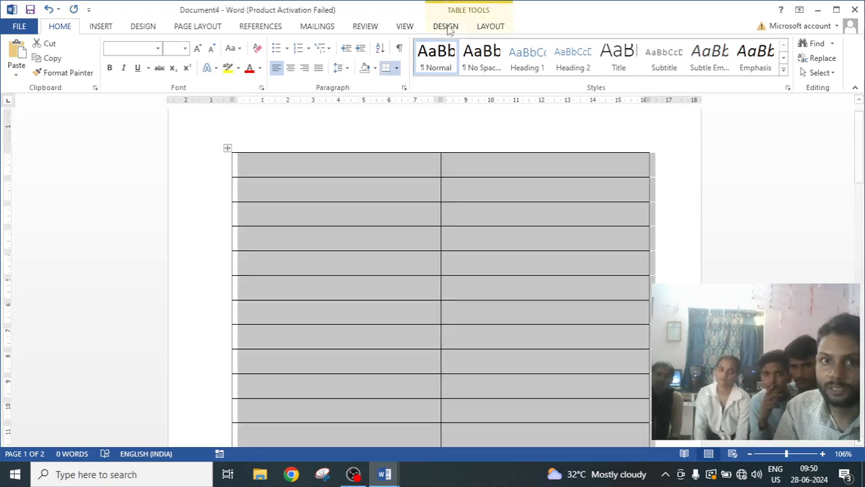
click(492, 30)
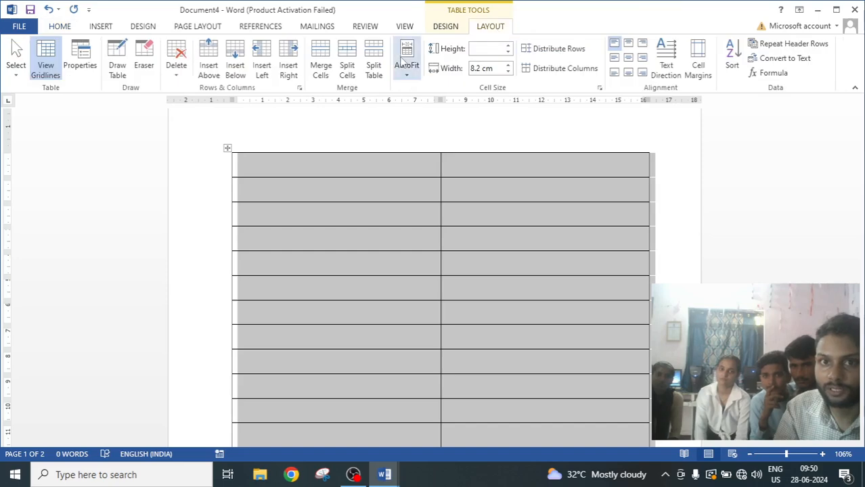
click(508, 49)
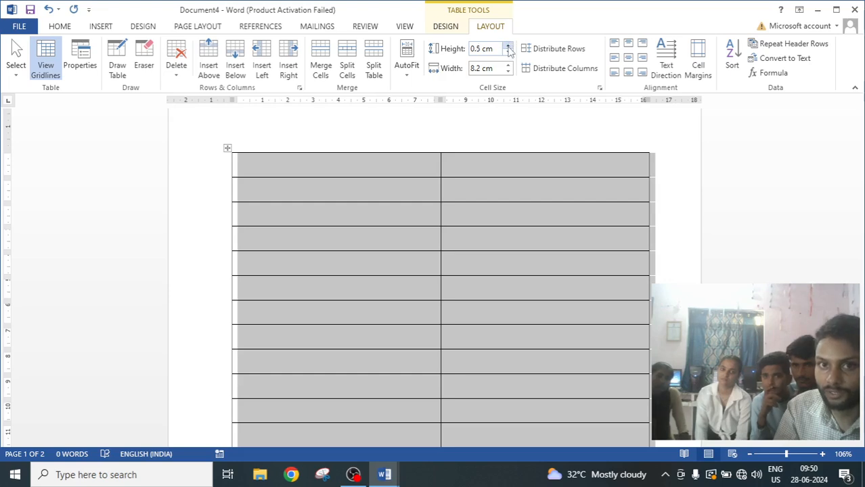
click(507, 53)
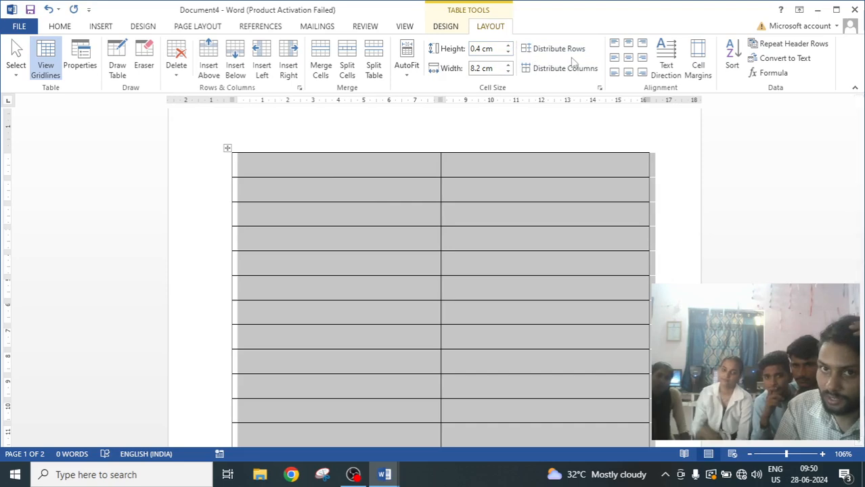
click(361, 318)
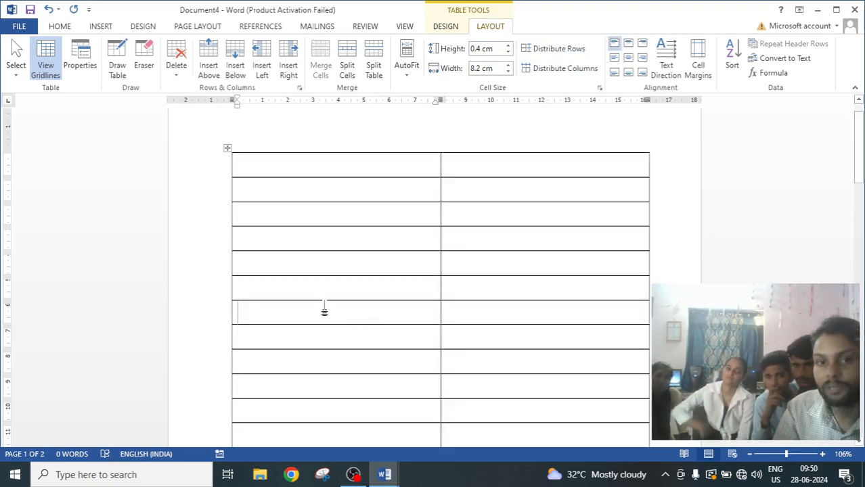
Narrow the first column to about 2.5 cm by moving the column divider.
scroll(352, 319, down, 5)
scroll(350, 320, down, 4)
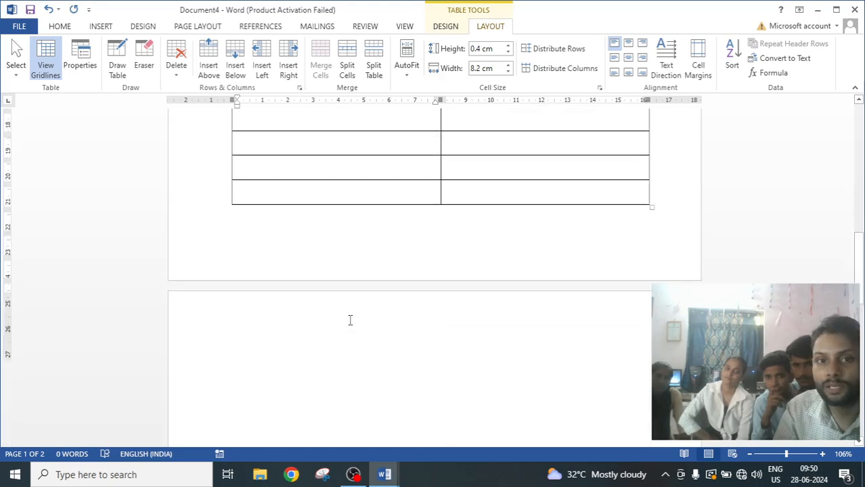
scroll(350, 320, up, 7)
scroll(349, 320, up, 5)
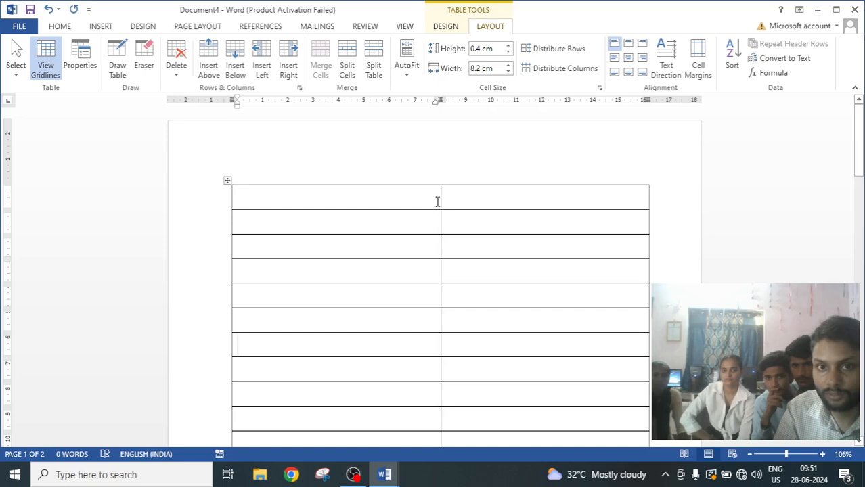
drag(440, 202, 294, 213)
scroll(416, 243, down, 3)
scroll(416, 243, down, 5)
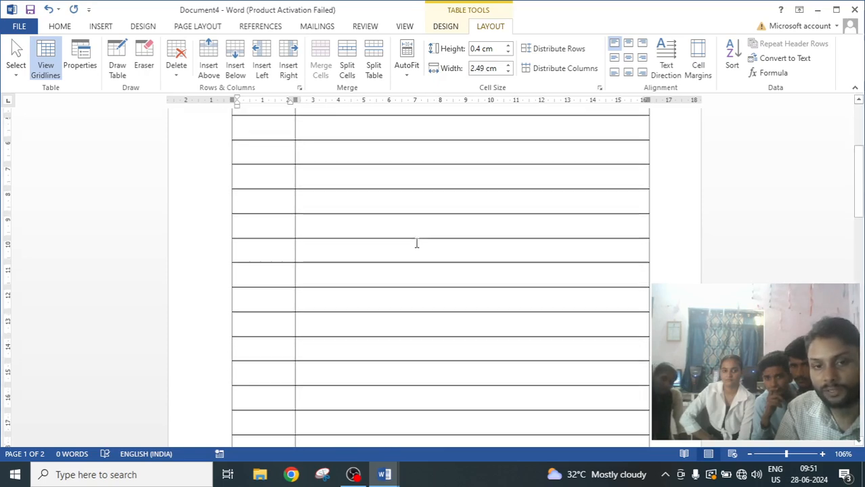
scroll(417, 243, up, 6)
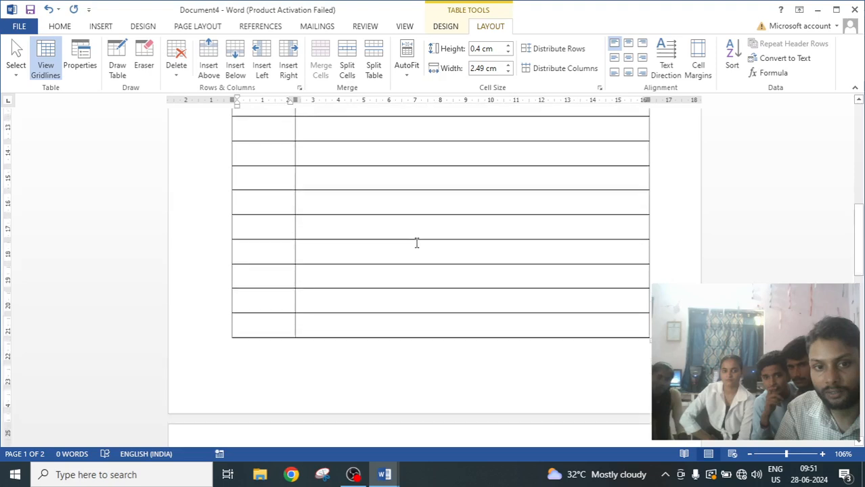
scroll(416, 243, up, 1)
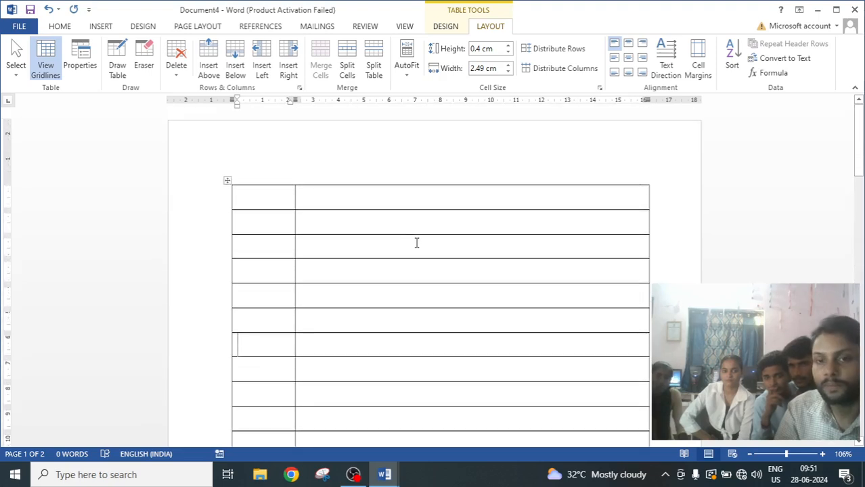
scroll(210, 297, down, 1)
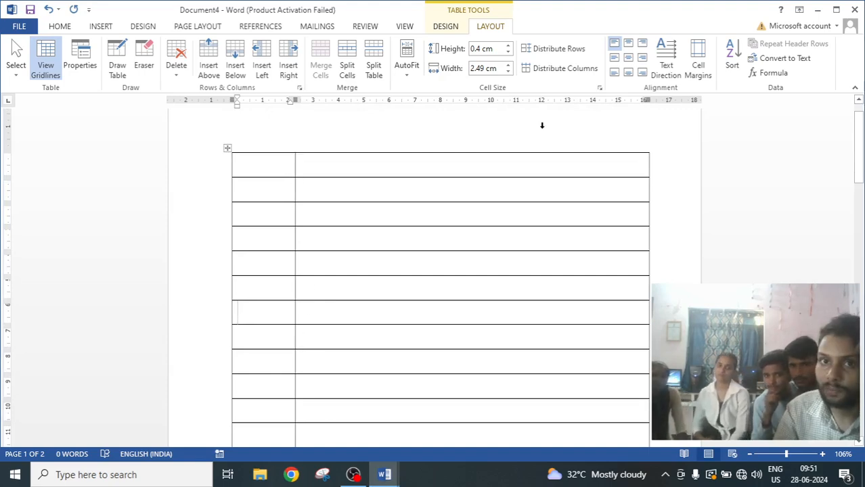
Set the border pen colour to red, then choose an orange theme border style for the Border Painter.
click(447, 27)
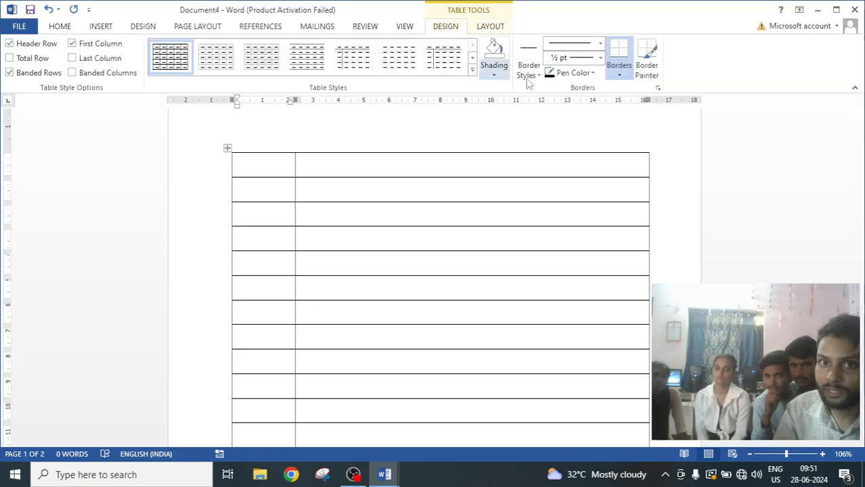
click(574, 73)
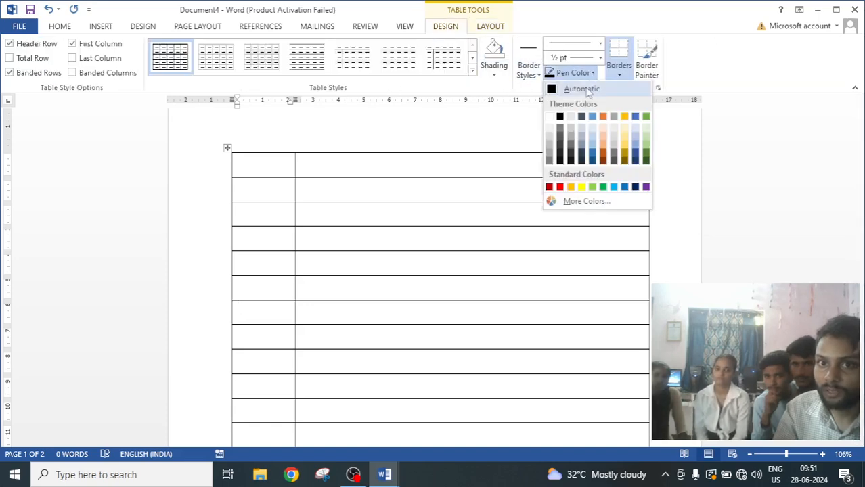
click(561, 187)
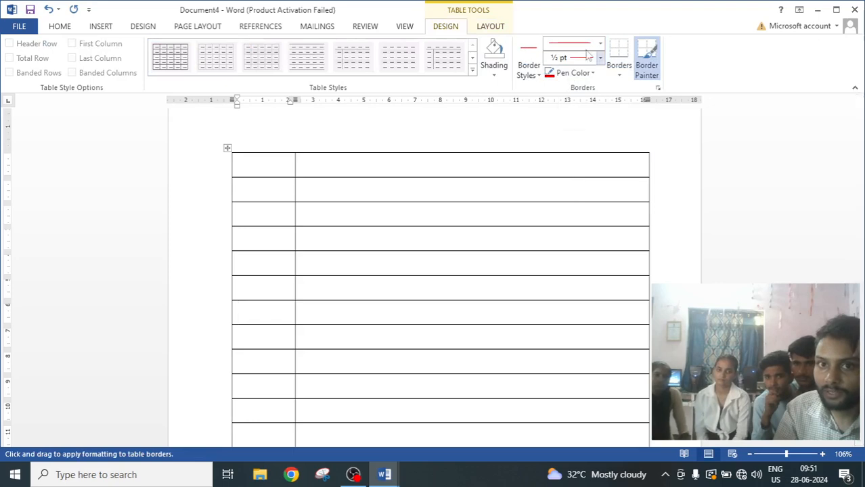
click(529, 73)
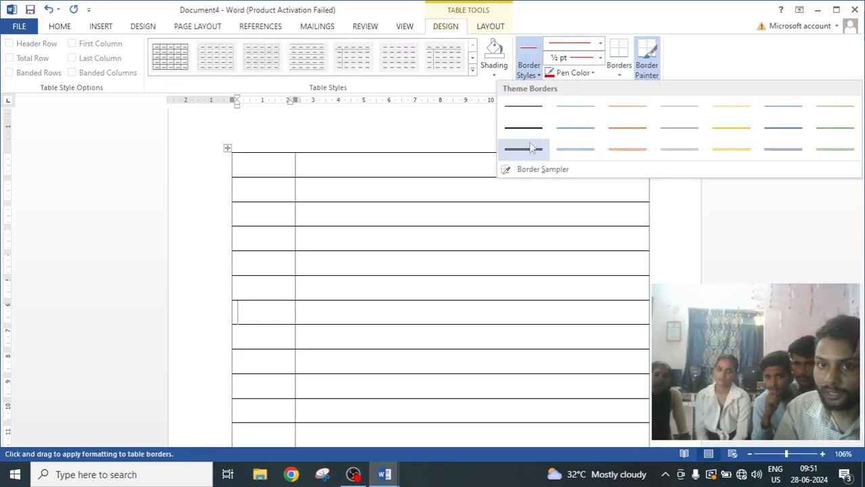
click(634, 153)
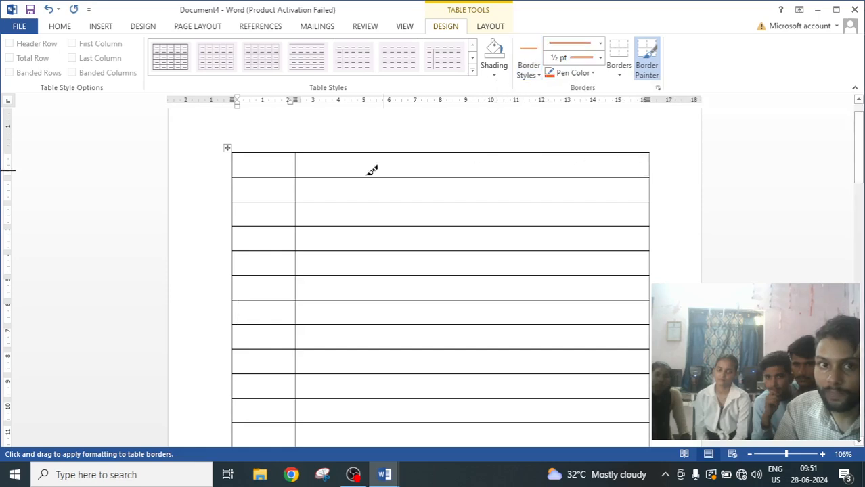
Paint the vertical column divider orange down the full length of the table.
mouse_move(302, 150)
mouse_down()
mouse_move(299, 379)
mouse_move(308, 445)
mouse_move(292, 440)
mouse_up()
scroll(293, 421, down, 5)
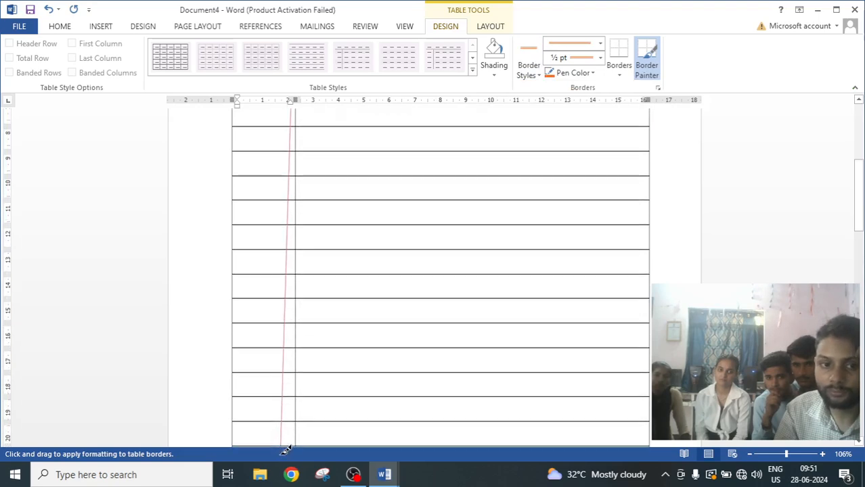
drag(297, 445, 299, 329)
scroll(303, 327, up, 8)
scroll(301, 328, up, 3)
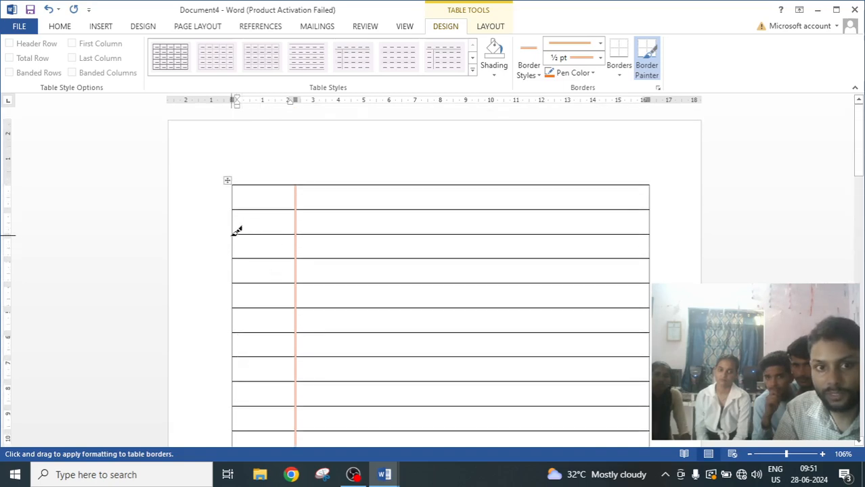
Paint the horizontal border below the second row orange.
mouse_move(237, 231)
mouse_down()
mouse_move(562, 233)
mouse_move(539, 245)
mouse_up()
scroll(473, 261, down, 3)
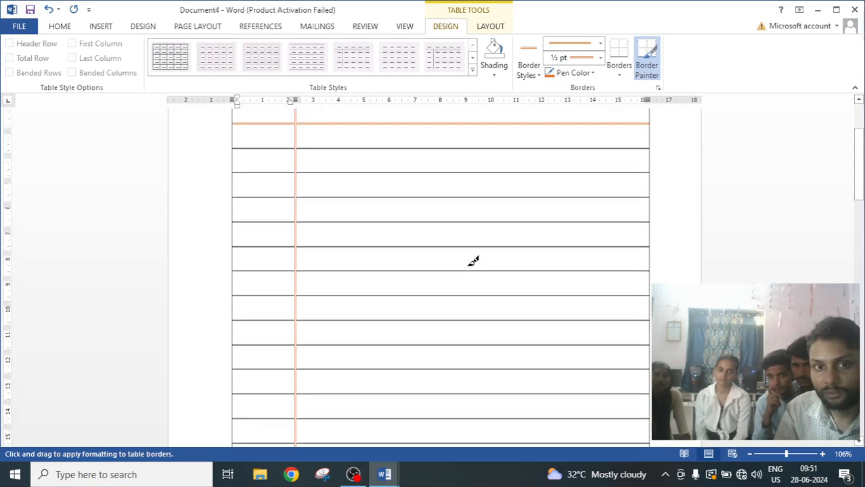
scroll(473, 261, up, 3)
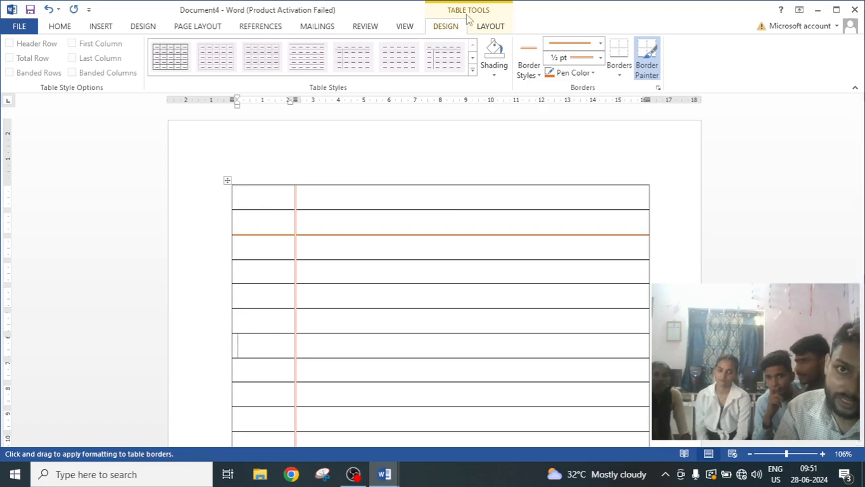
Erase the border between the first and second rows with the Eraser to merge them.
click(489, 26)
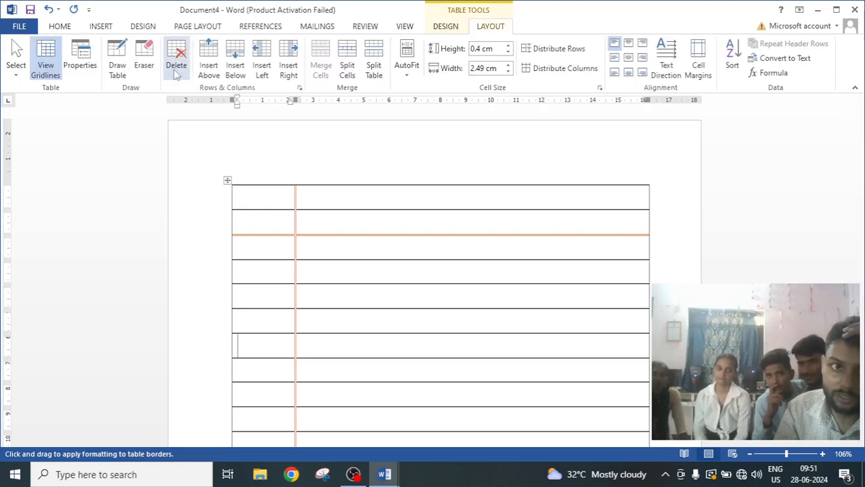
click(144, 61)
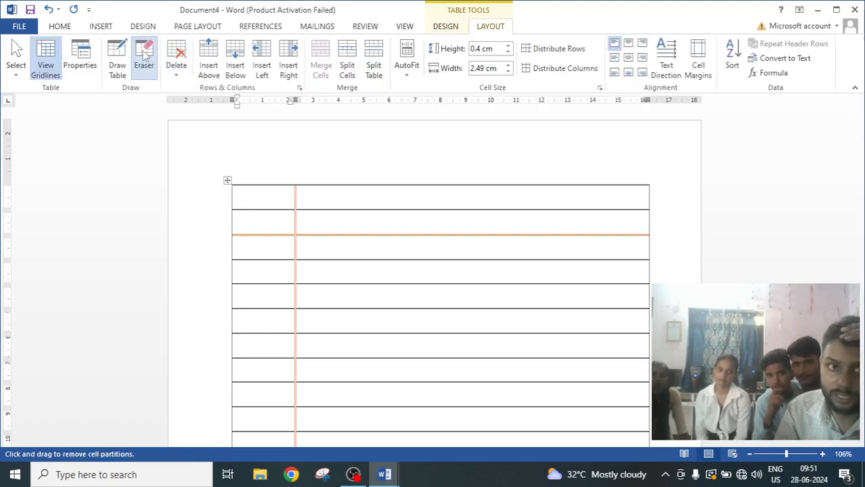
click(337, 209)
click(277, 209)
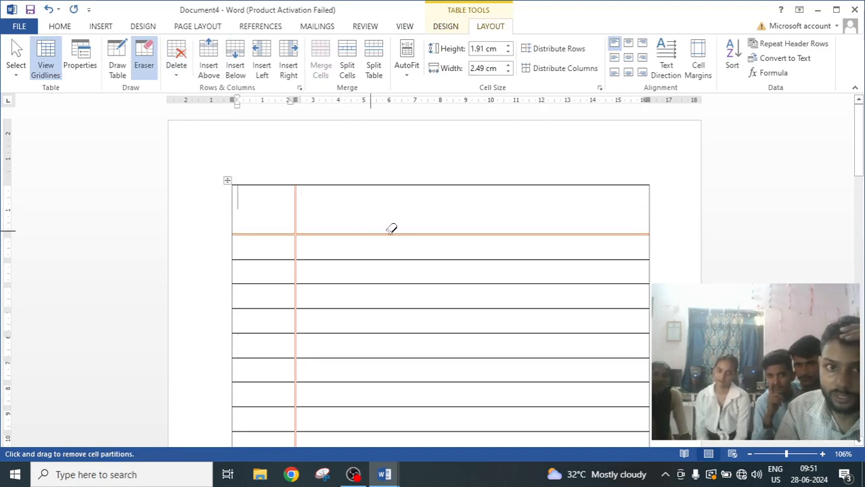
Erase the column divider in the last row, then undo the erasure.
scroll(407, 233, down, 2)
scroll(406, 233, up, 1)
scroll(407, 233, down, 3)
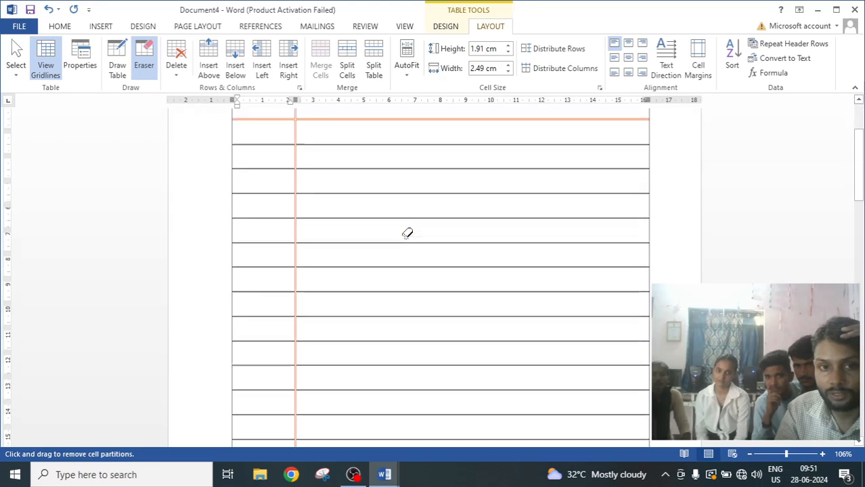
scroll(407, 233, down, 4)
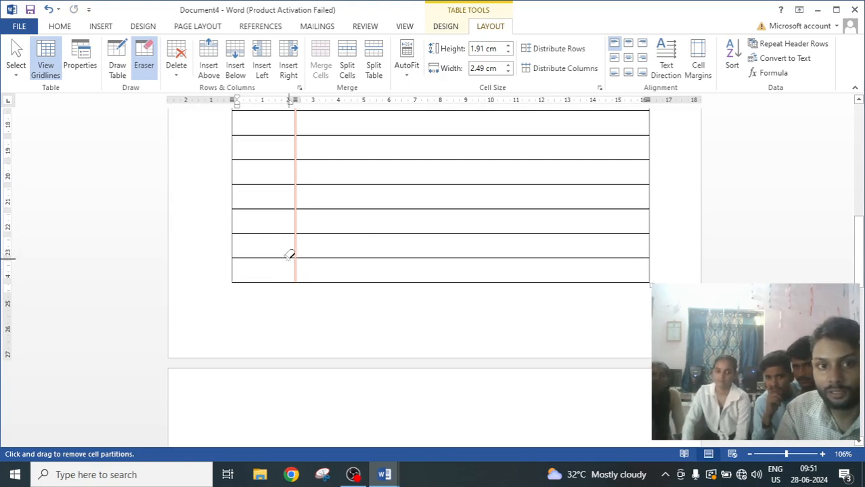
scroll(436, 267, up, 3)
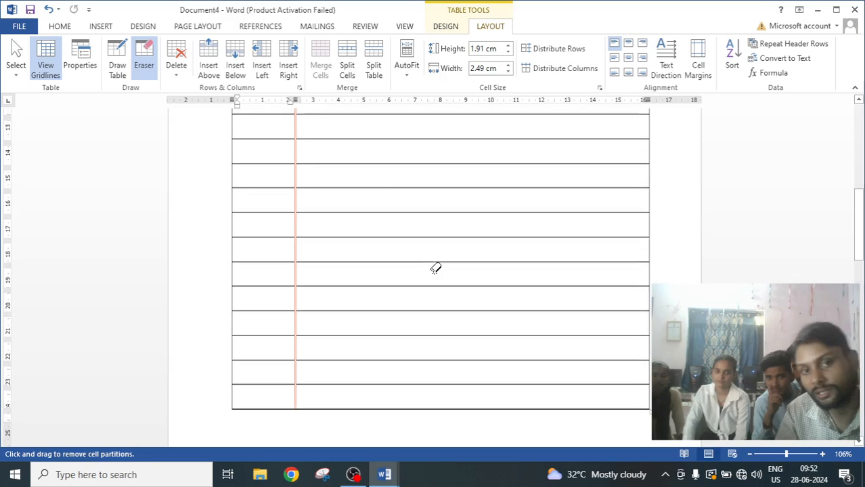
scroll(433, 268, down, 3)
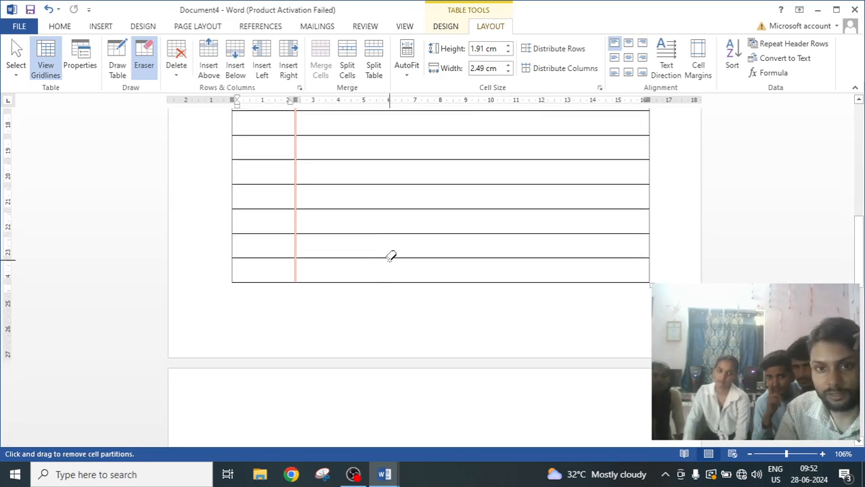
click(296, 269)
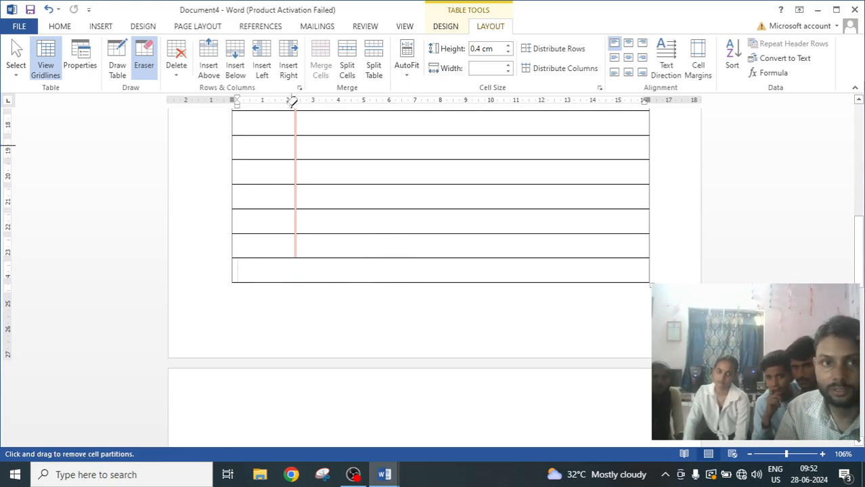
click(46, 12)
Merge the last two rows by erasing the border between them.
scroll(377, 337, down, 1)
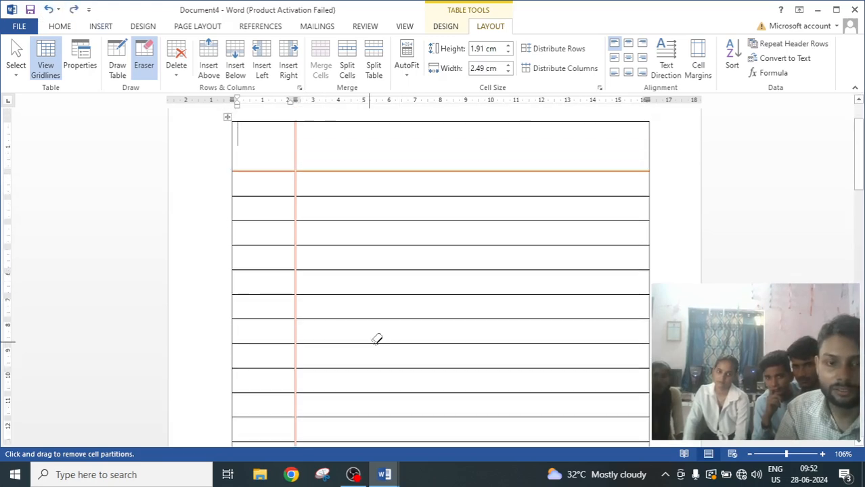
scroll(377, 337, down, 1)
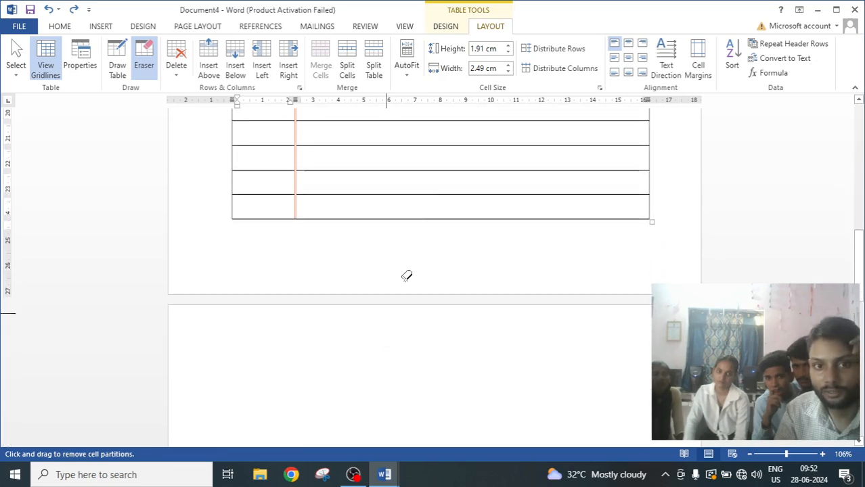
click(453, 195)
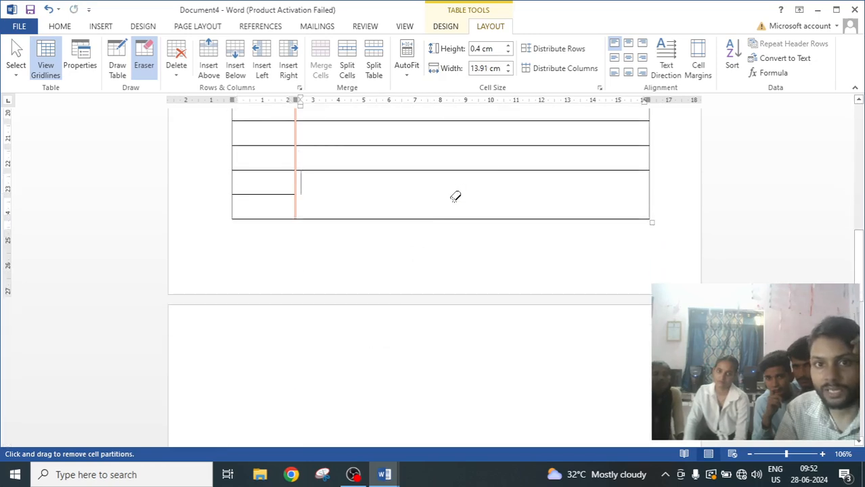
click(266, 195)
scroll(415, 223, up, 4)
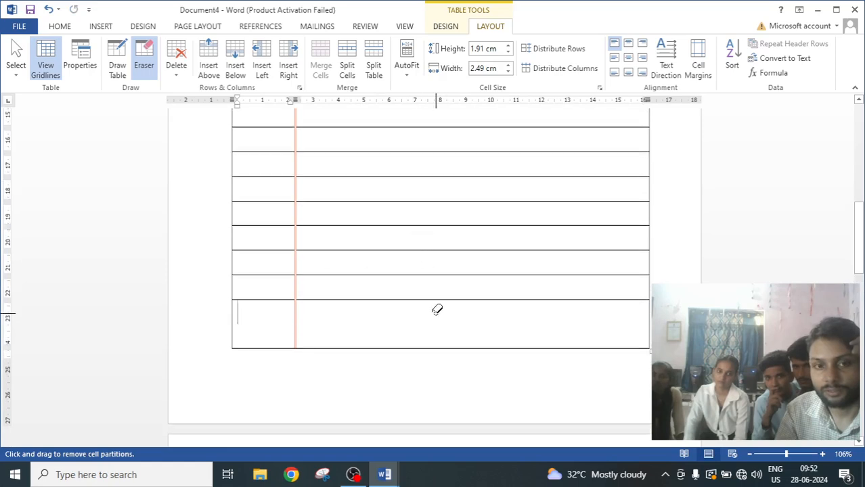
scroll(437, 310, down, 2)
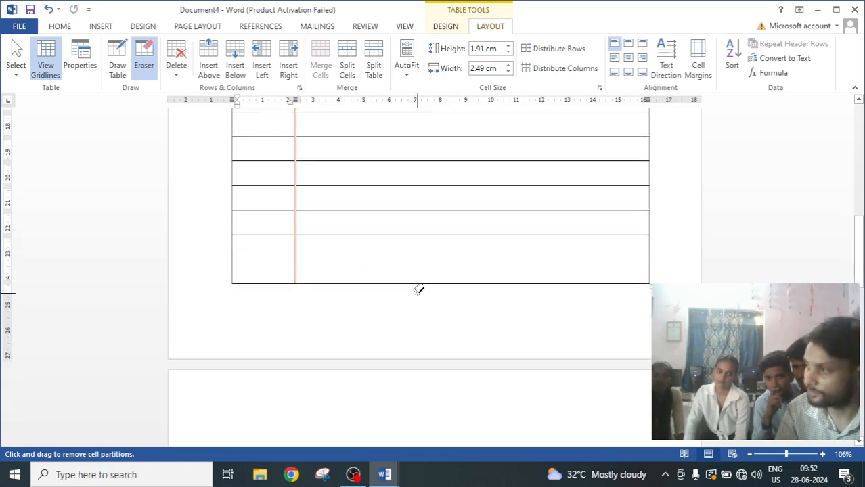
Erase the outer border segments along the last rows, then undo the three erasures.
scroll(418, 289, up, 13)
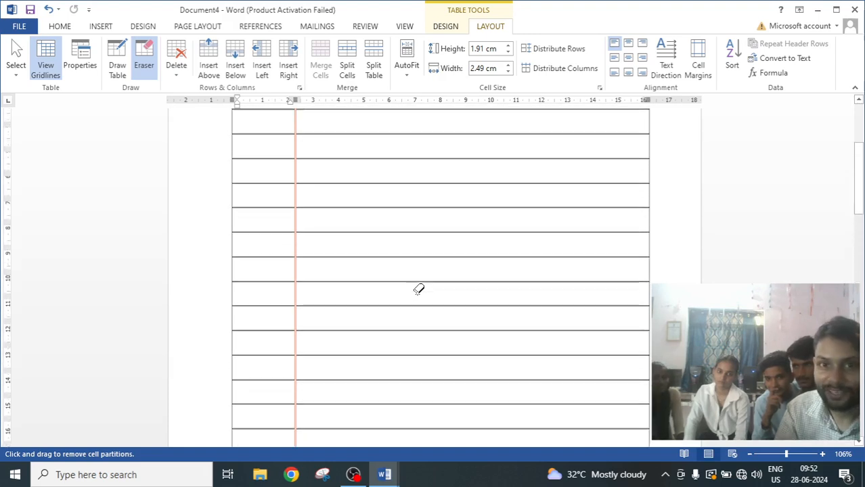
scroll(418, 289, up, 2)
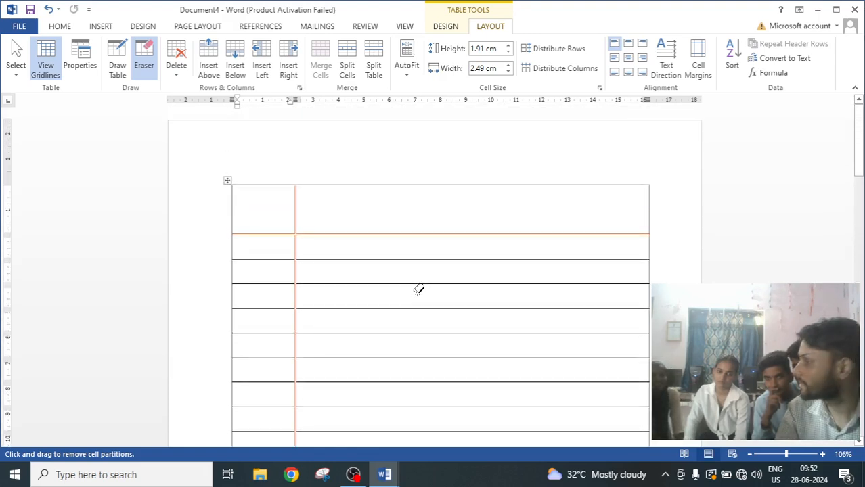
scroll(405, 228, down, 1)
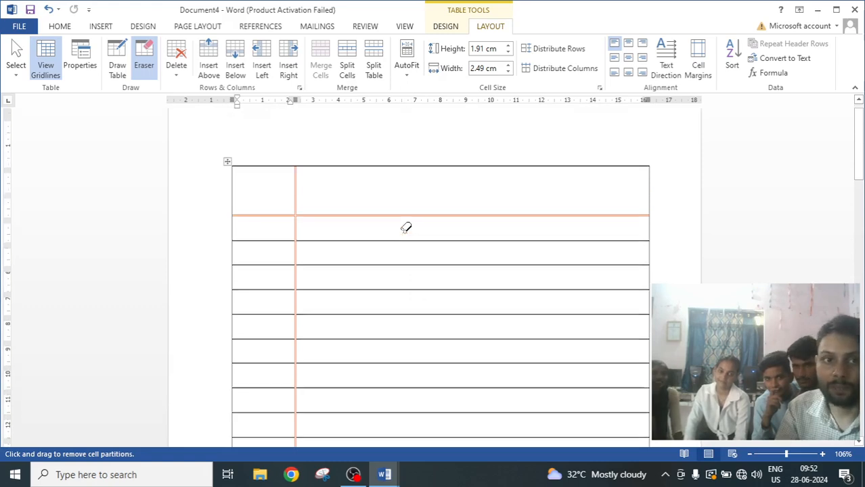
scroll(406, 228, down, 10)
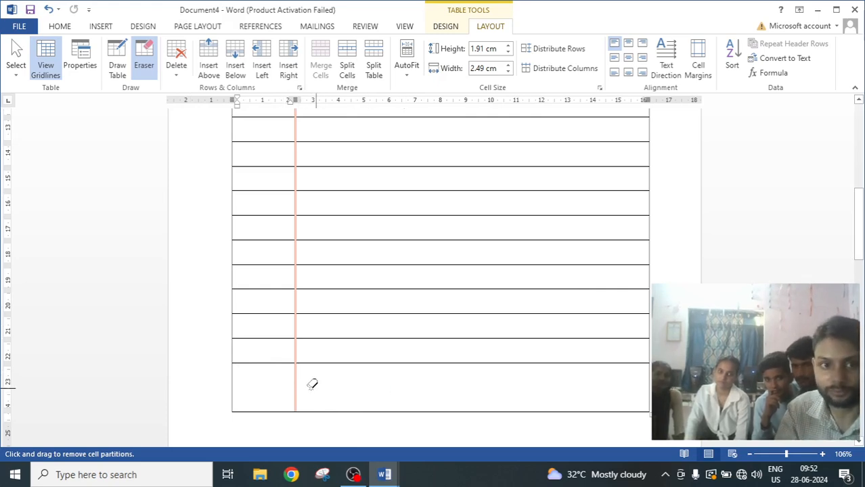
click(231, 345)
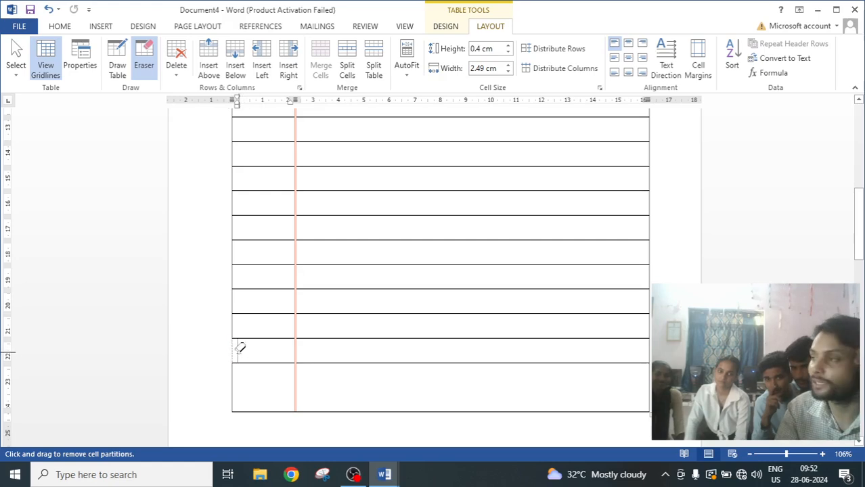
click(274, 364)
mouse_move(429, 405)
mouse_down()
mouse_move(265, 415)
mouse_move(232, 390)
mouse_move(232, 407)
mouse_up()
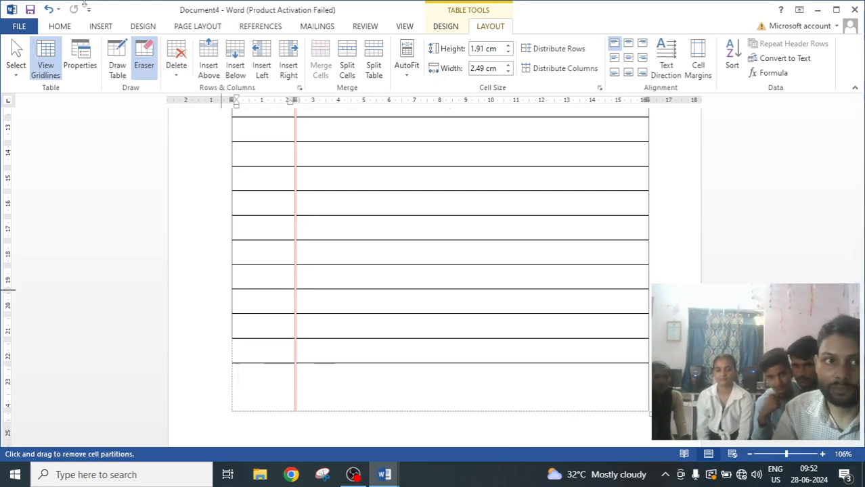
click(49, 9)
click(50, 9)
click(50, 9)
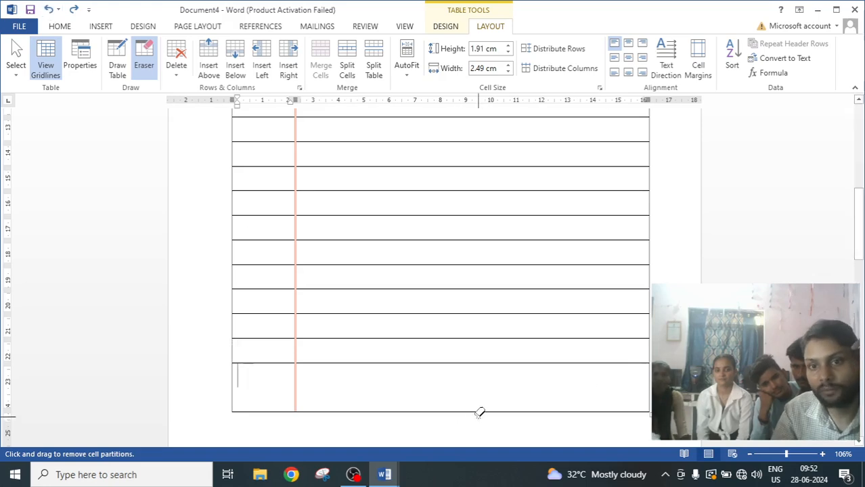
Switch off the Eraser tool and glance through the Table insert menu without inserting anything.
scroll(457, 386, up, 8)
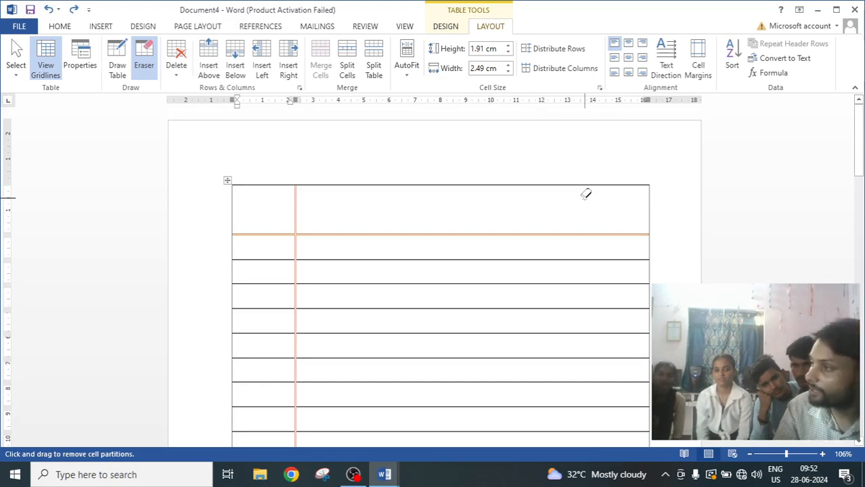
click(143, 62)
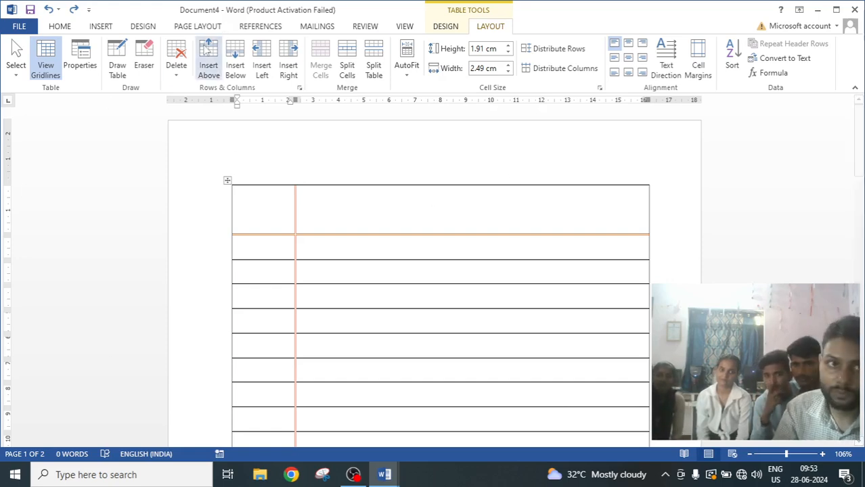
click(101, 25)
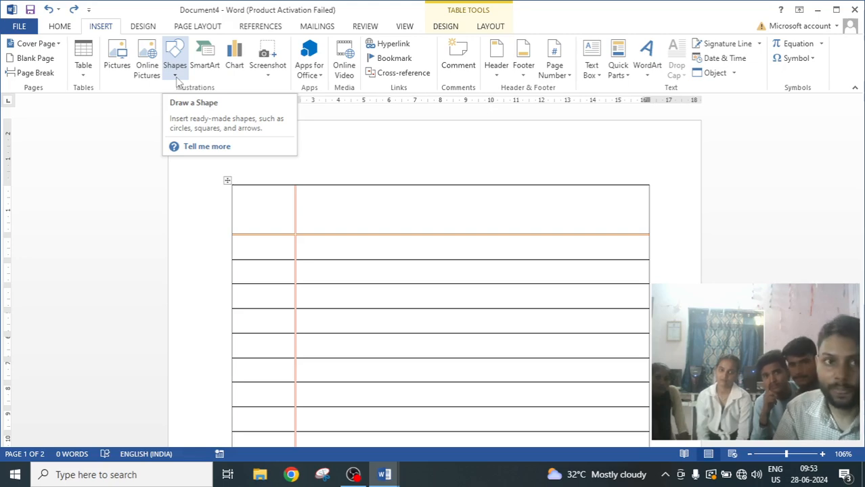
click(83, 68)
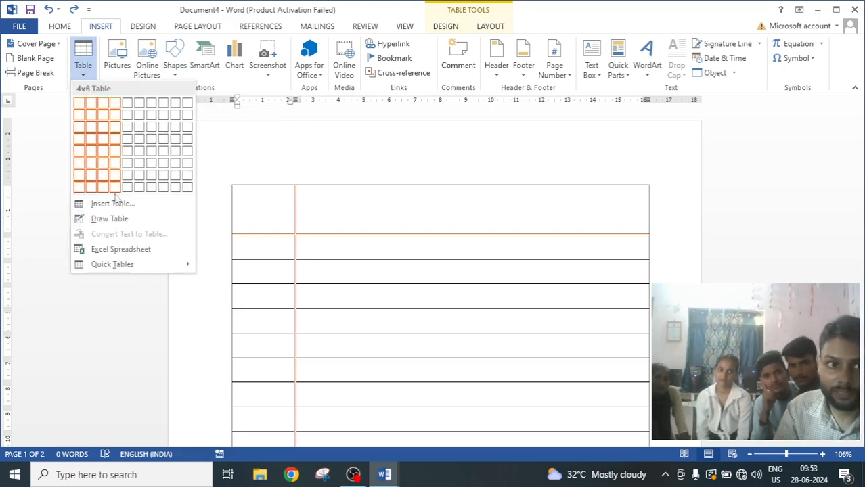
click(440, 292)
scroll(439, 291, down, 3)
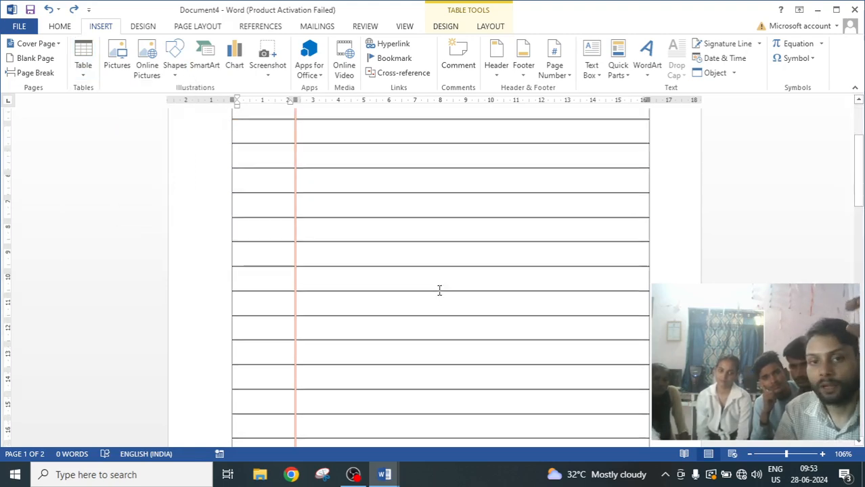
scroll(439, 291, up, 2)
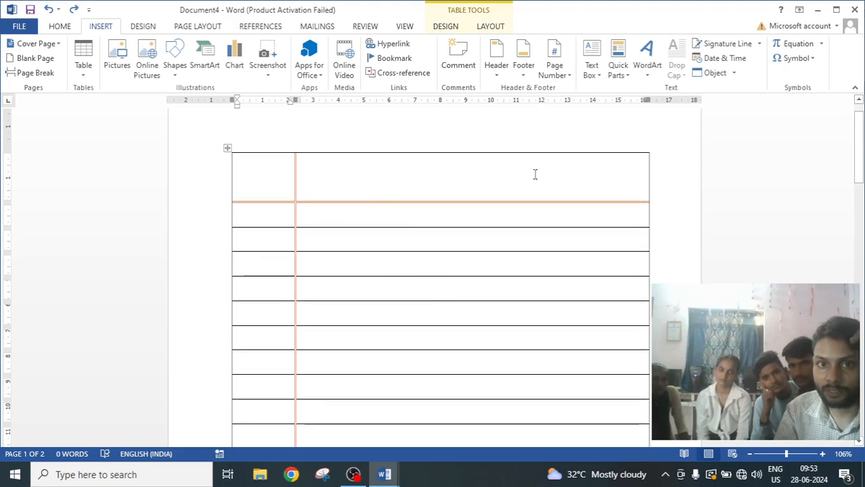
Draw a rounded rectangle about 3.78 cm wide and 1.1 cm high in the first row's top-right corner.
click(175, 68)
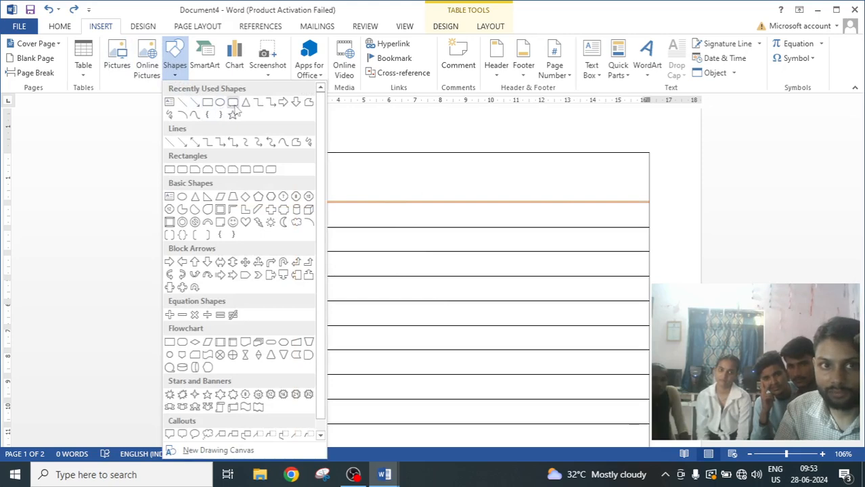
click(234, 104)
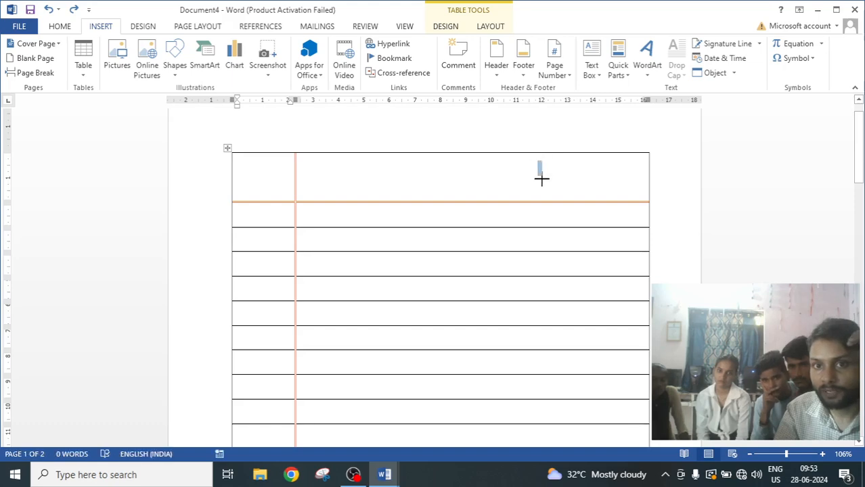
drag(541, 178, 635, 190)
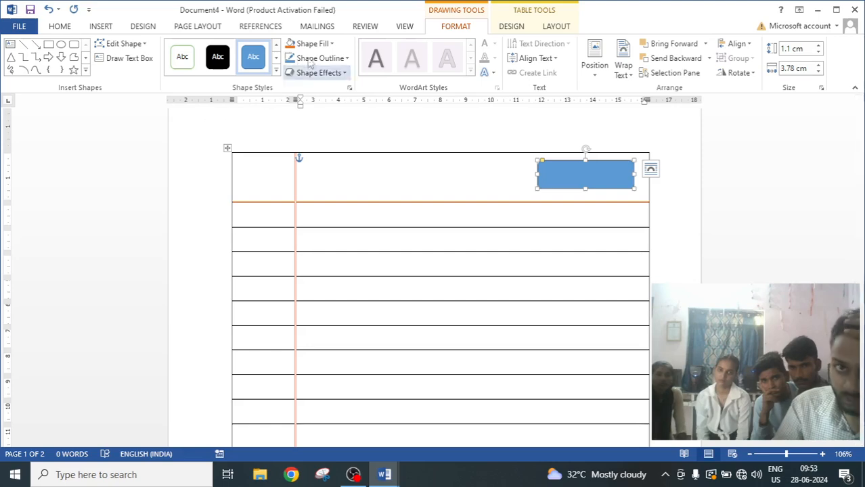
Set the rounded rectangle to no fill with a red outline.
click(331, 45)
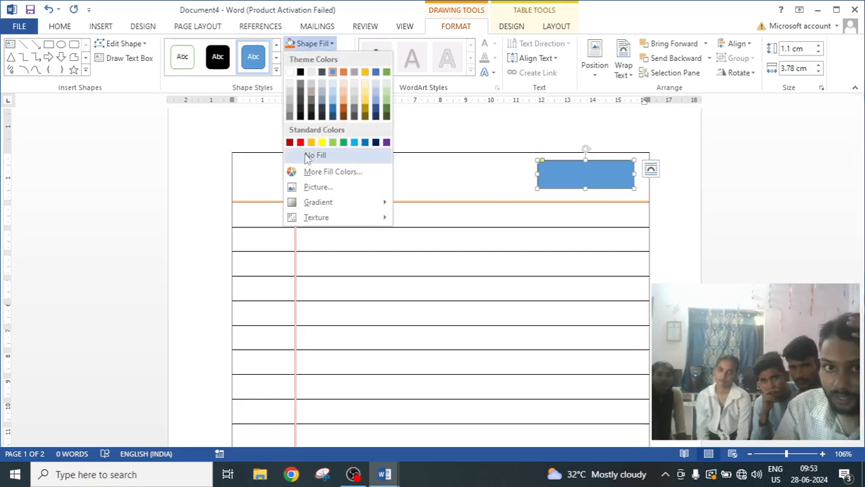
click(306, 154)
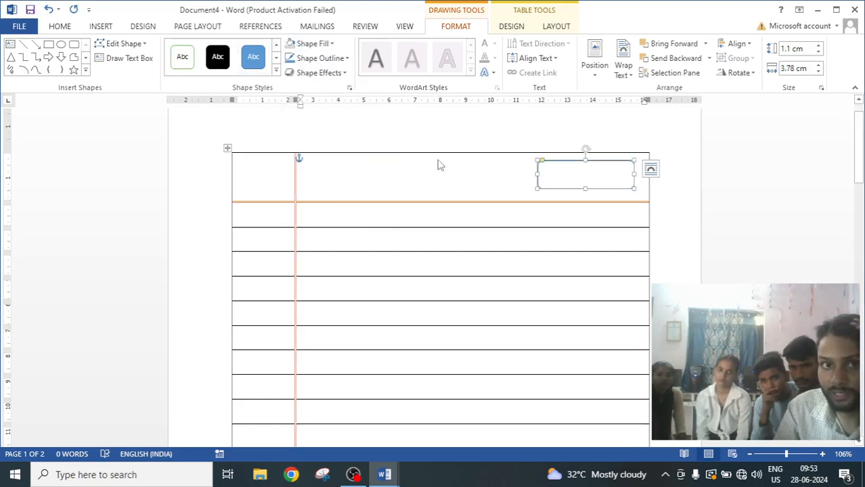
click(346, 59)
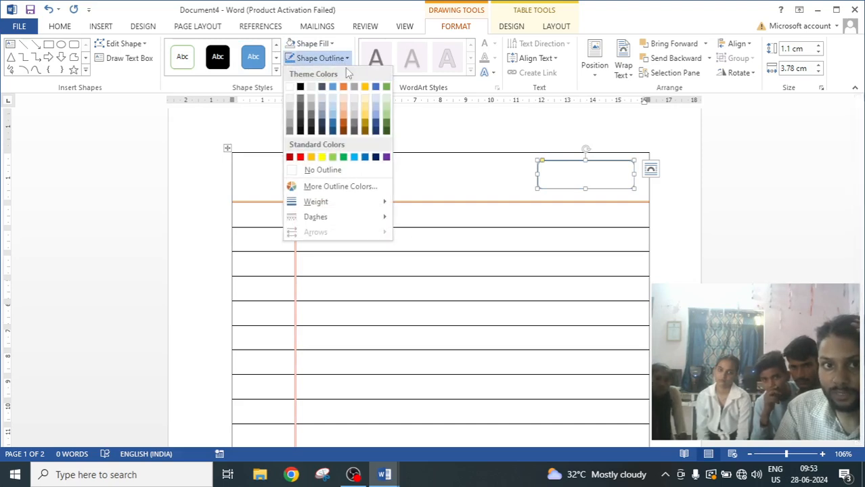
click(299, 156)
click(481, 288)
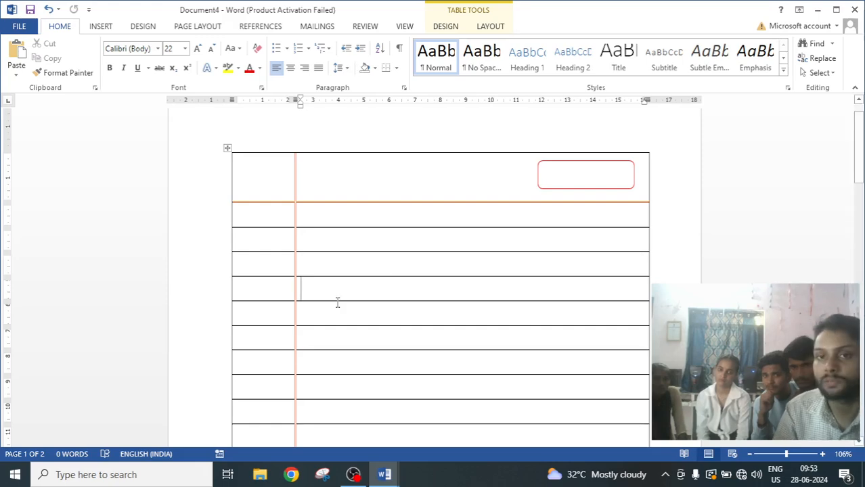
Draw a text box about 3.39 cm wide and 0.7 cm high in the first row of the table.
click(102, 27)
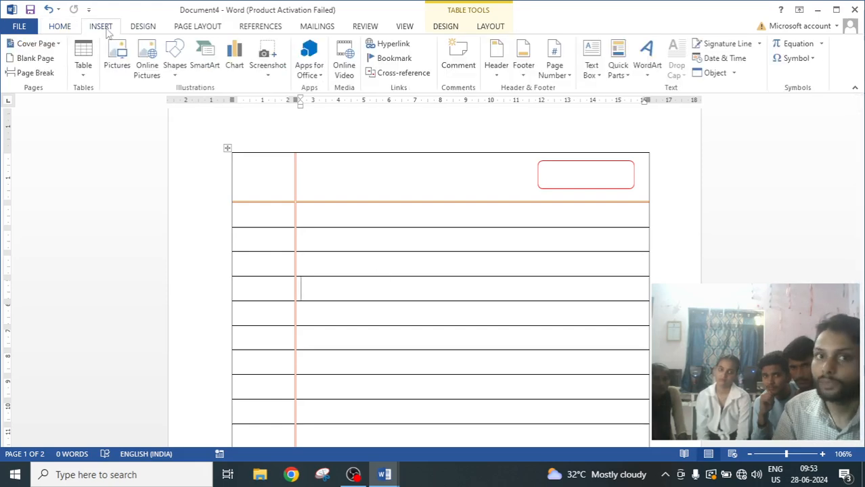
click(598, 78)
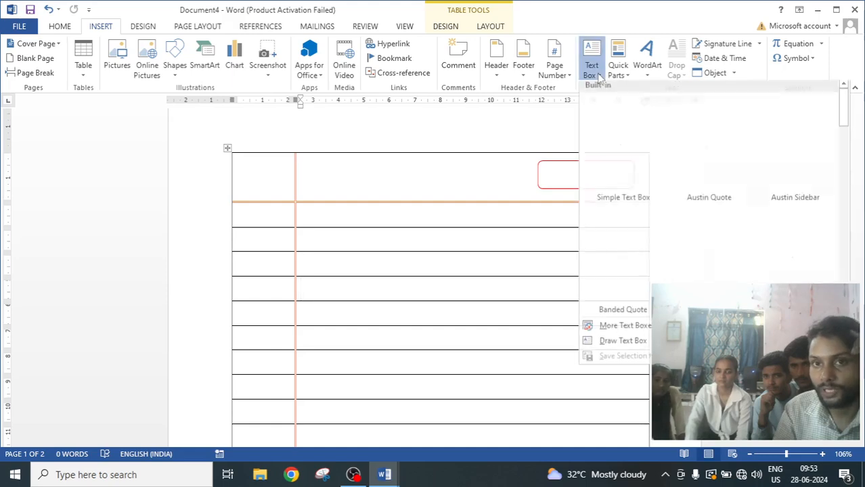
click(623, 345)
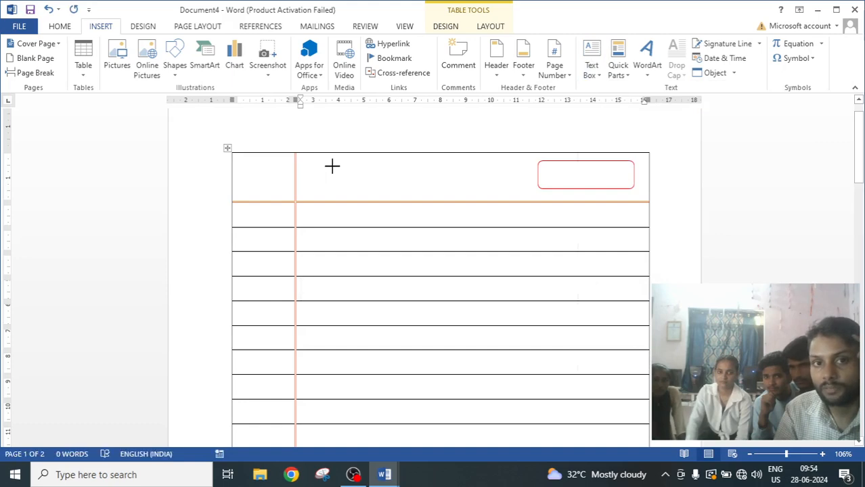
drag(332, 167, 419, 184)
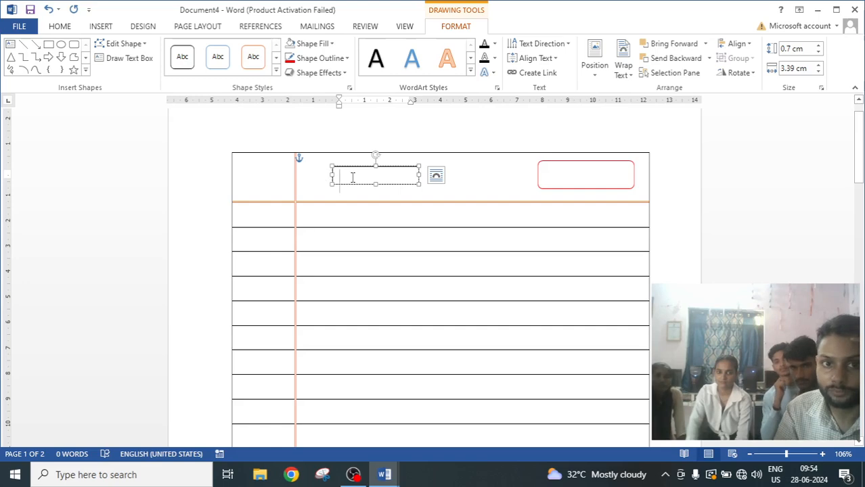
Reduce the text box font size to 11 and enter the text DATE-.
click(60, 27)
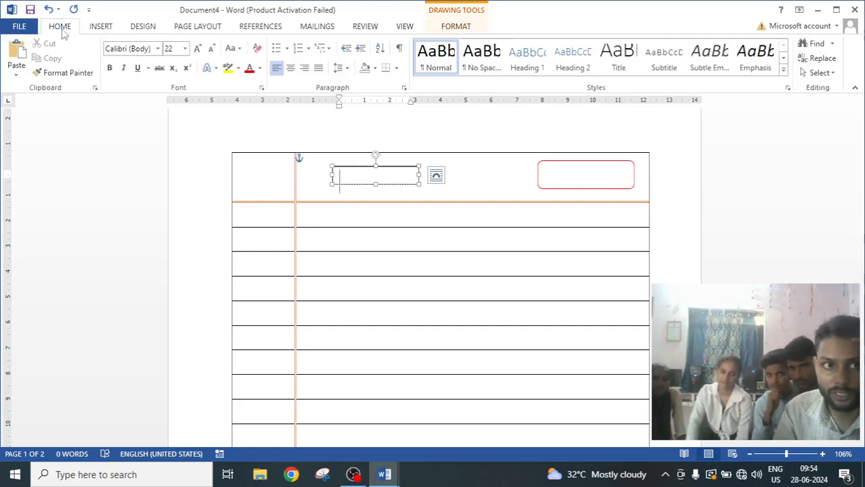
click(212, 48)
click(212, 49)
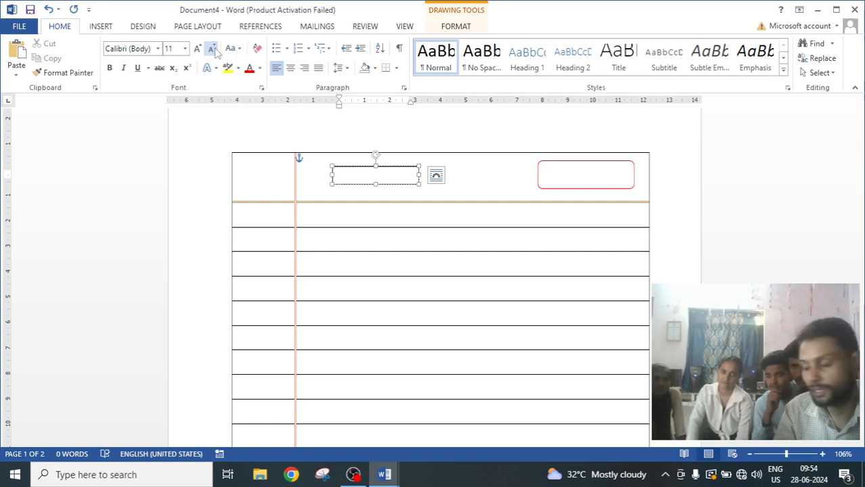
text(d)
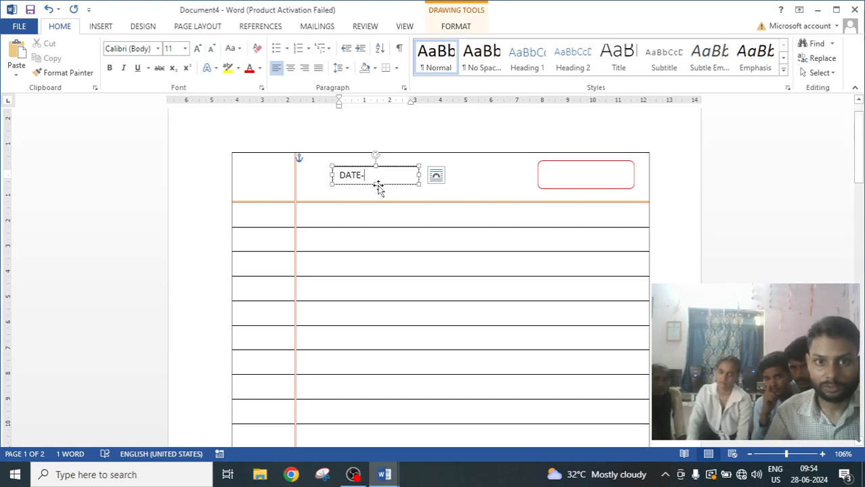
Stretch the text box taller and adjust the line placement of the DATE- text inside it.
drag(376, 184, 377, 206)
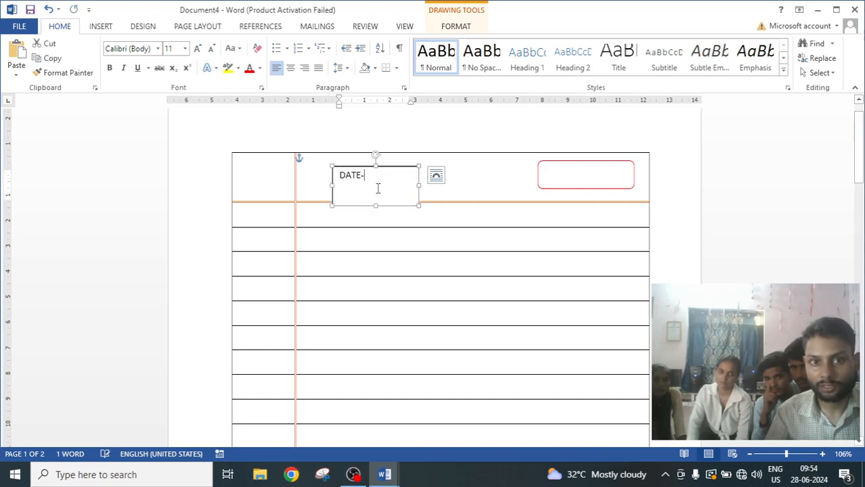
click(382, 178)
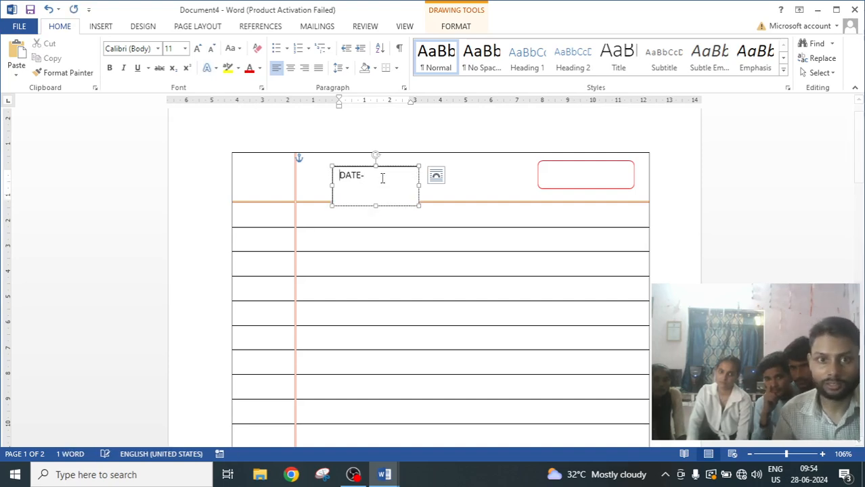
key(Return)
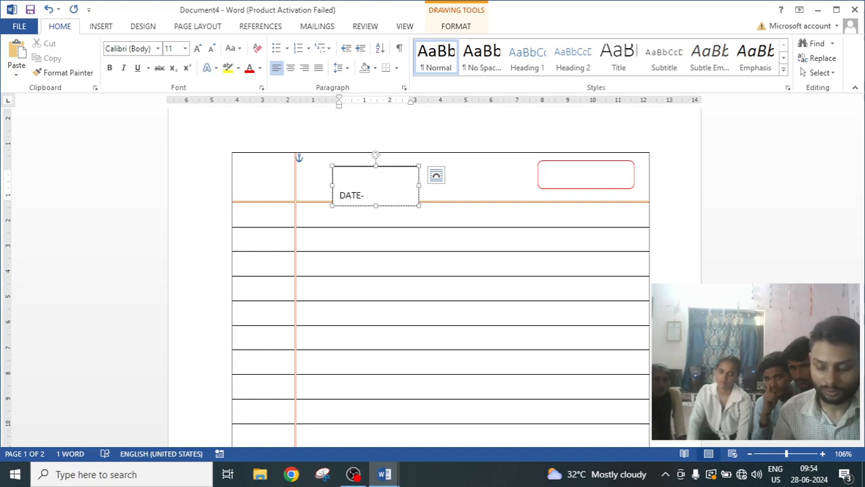
key(BackSpace)
key(Right)
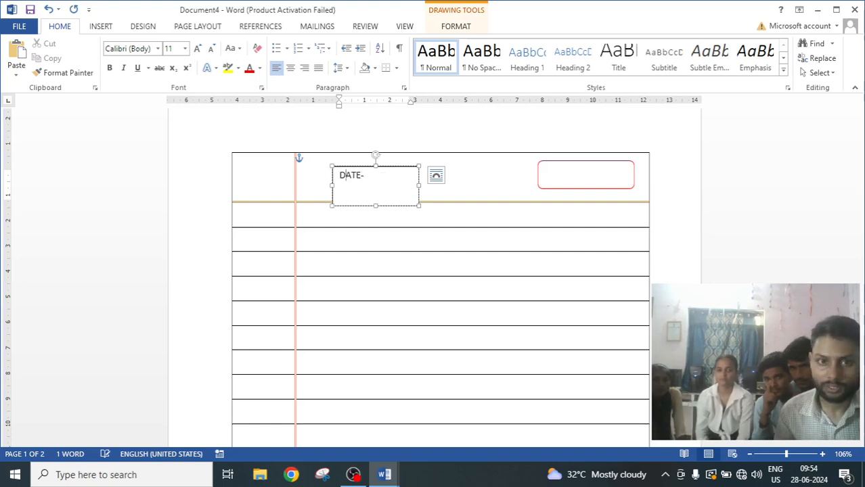
key(Right)
key(Right)
key(Right)
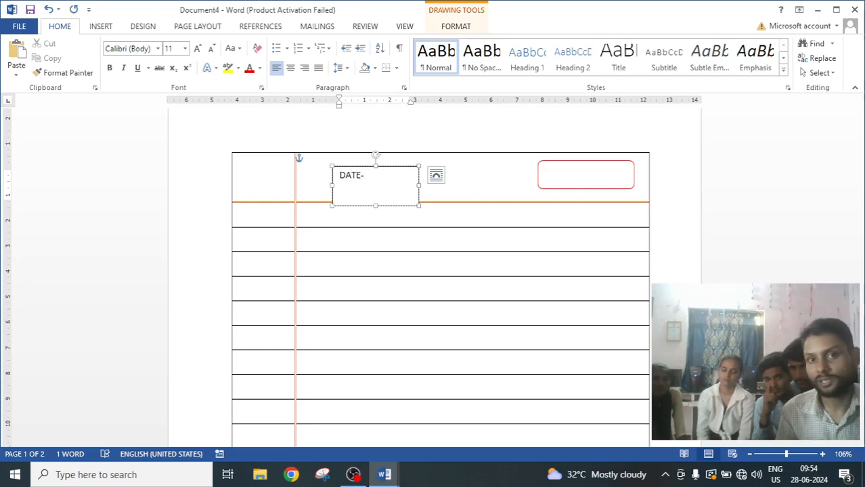
key(Return)
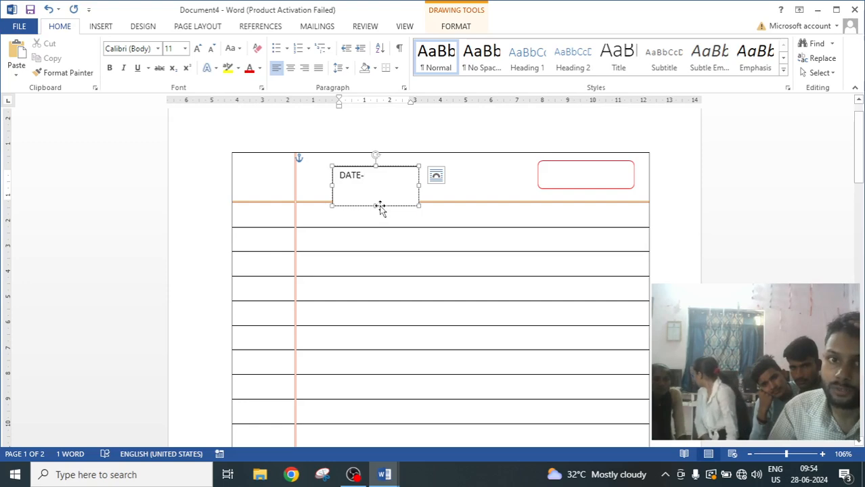
Move the DATE- text box inside the red rounded rectangle and reselect it.
drag(376, 205, 598, 179)
click(407, 184)
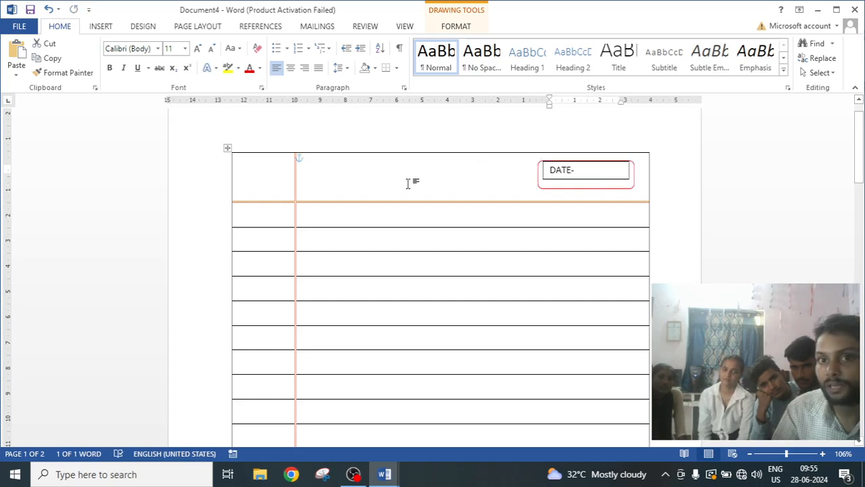
click(609, 180)
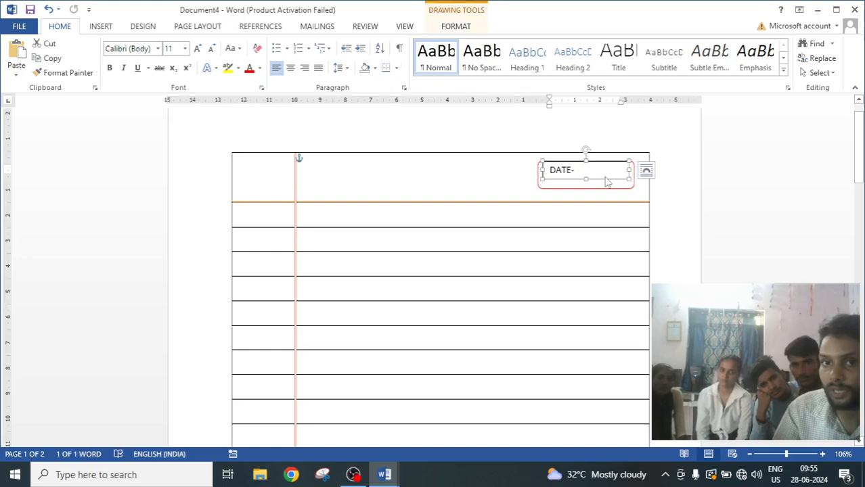
Remove the outline from the DATE- text box.
click(455, 25)
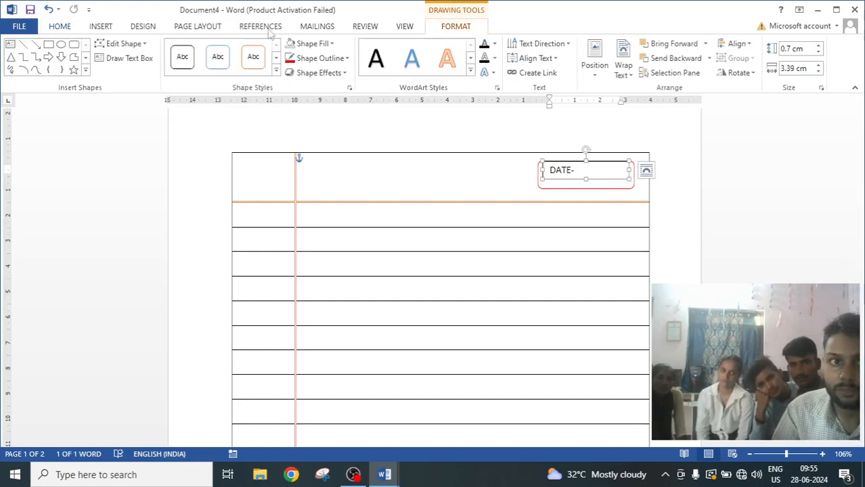
click(345, 58)
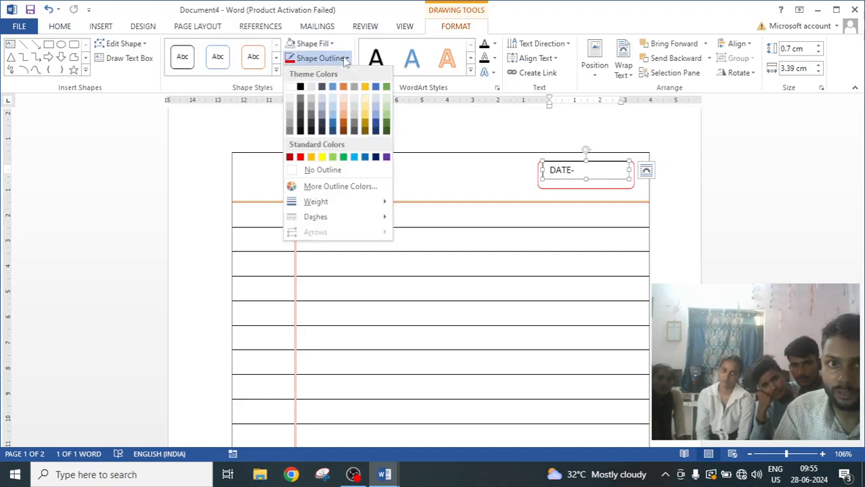
click(320, 170)
click(346, 176)
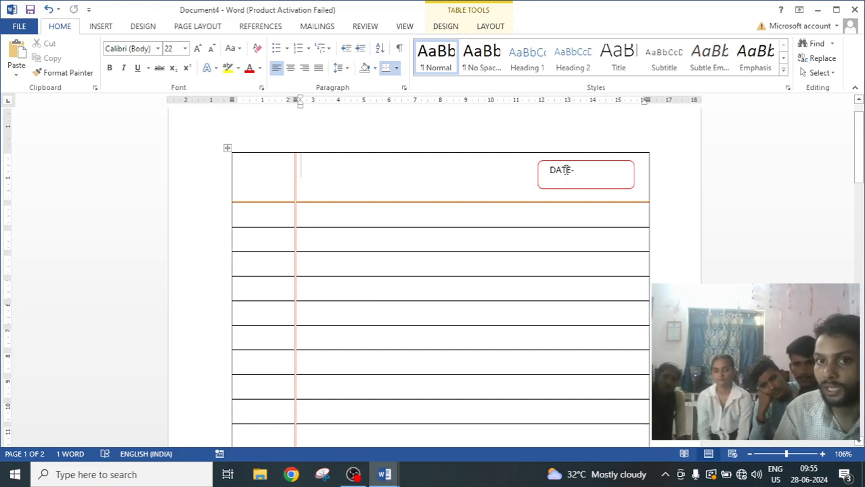
Append a dotted line after DATE- in the text box.
click(577, 170)
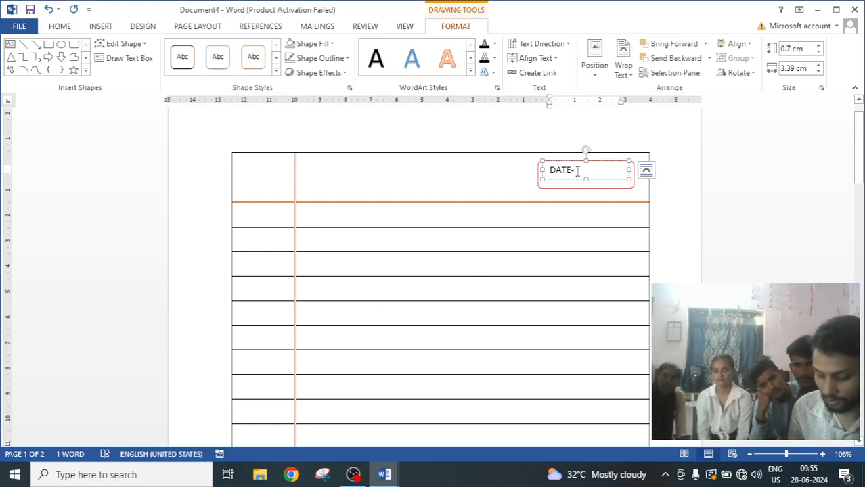
text(................)
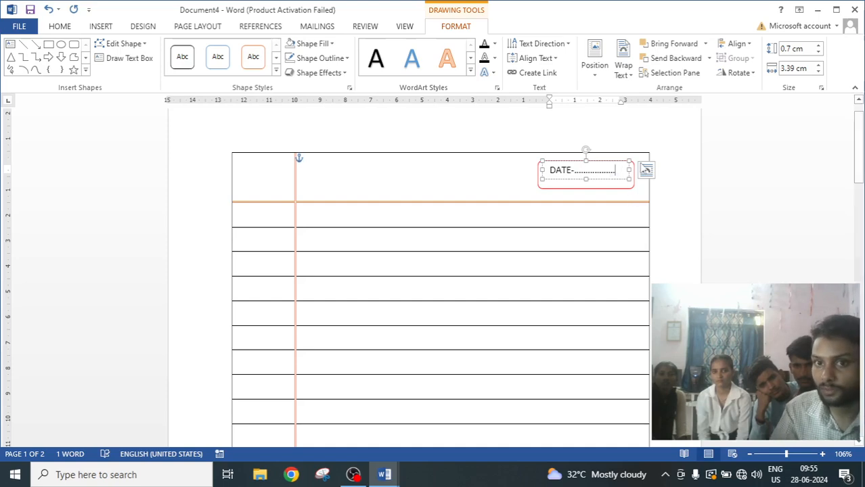
click(501, 164)
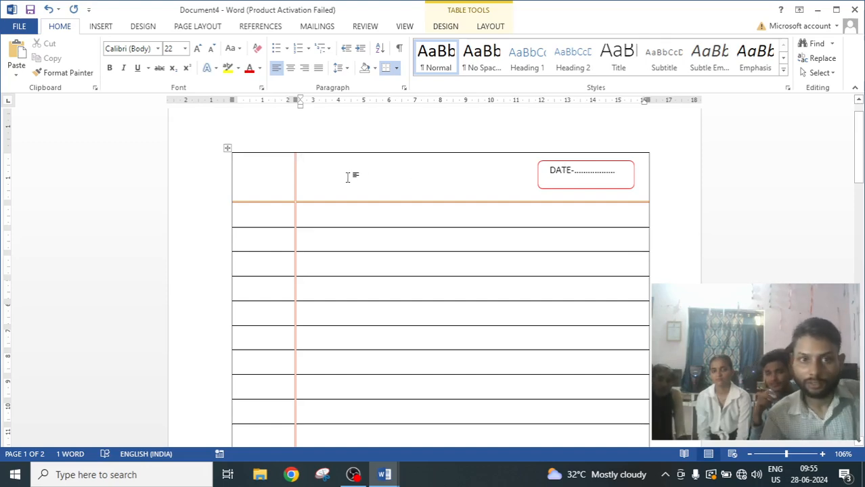
Duplicate the DATE text box and change the copy's text to PAGE NO.-.
click(573, 177)
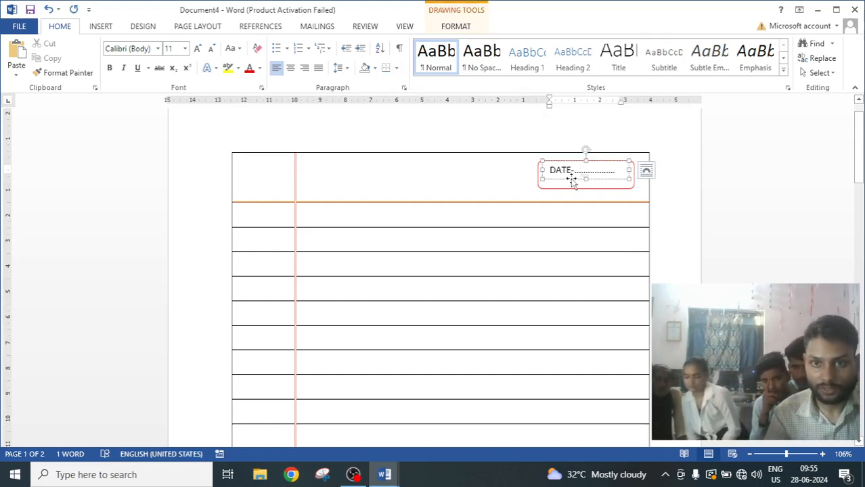
click(573, 178)
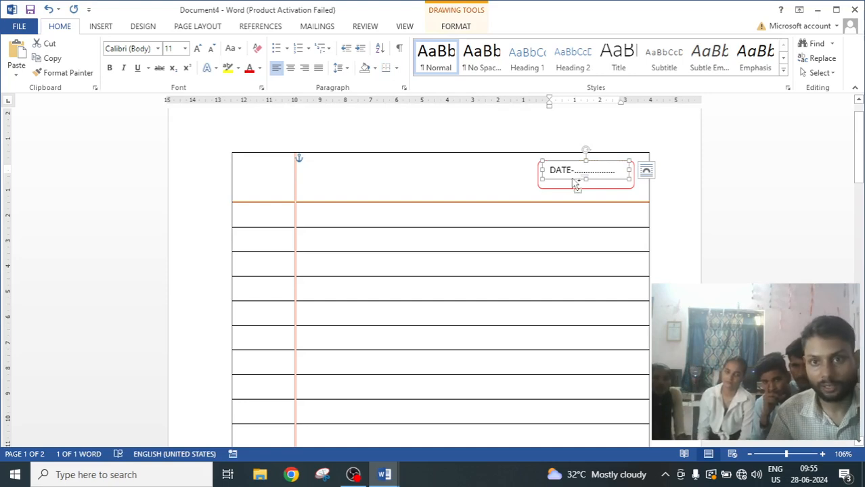
drag(574, 182, 448, 174)
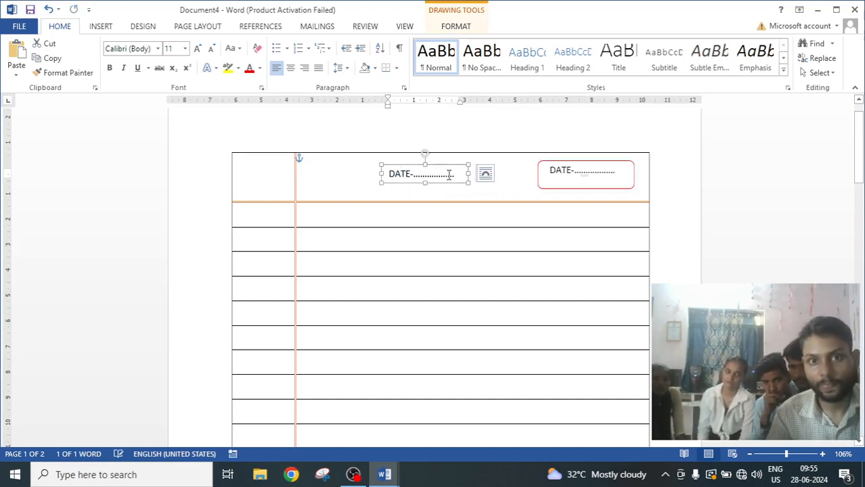
click(449, 174)
click(411, 175)
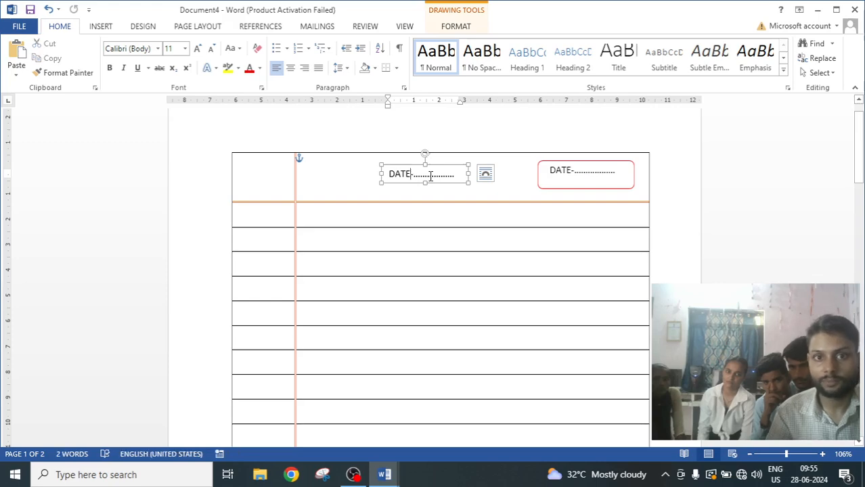
key(BackSpace)
key(BackSpace)
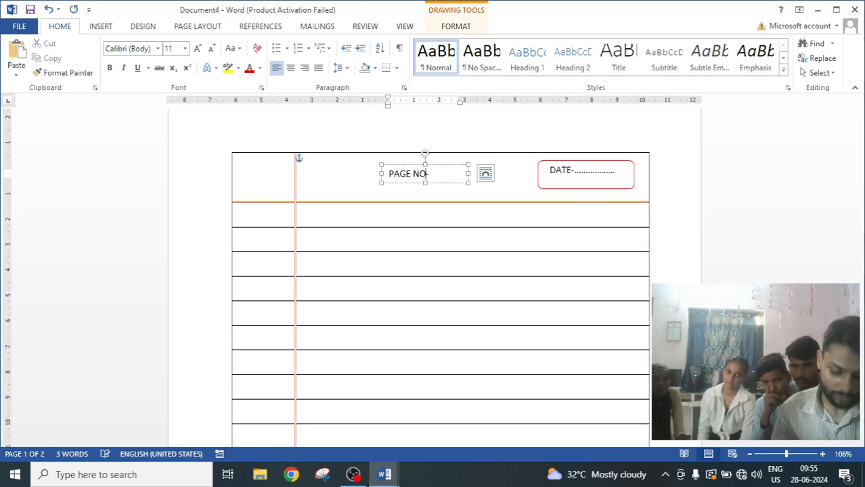
text(.-)
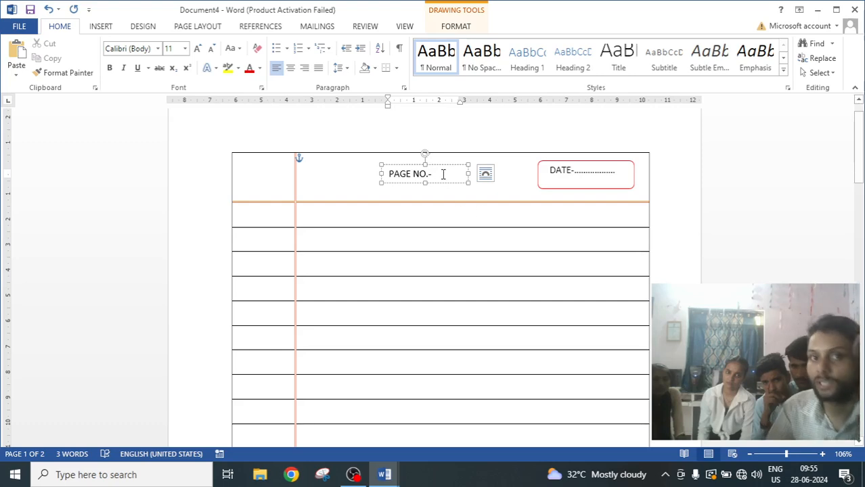
Move the PAGE NO.- text box into the red rounded rectangle below DATE and set it to no outline.
drag(444, 164, 608, 176)
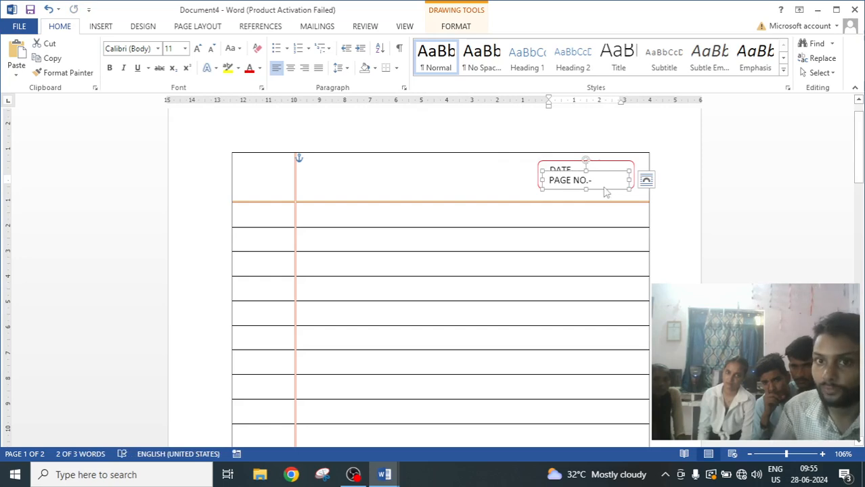
click(461, 31)
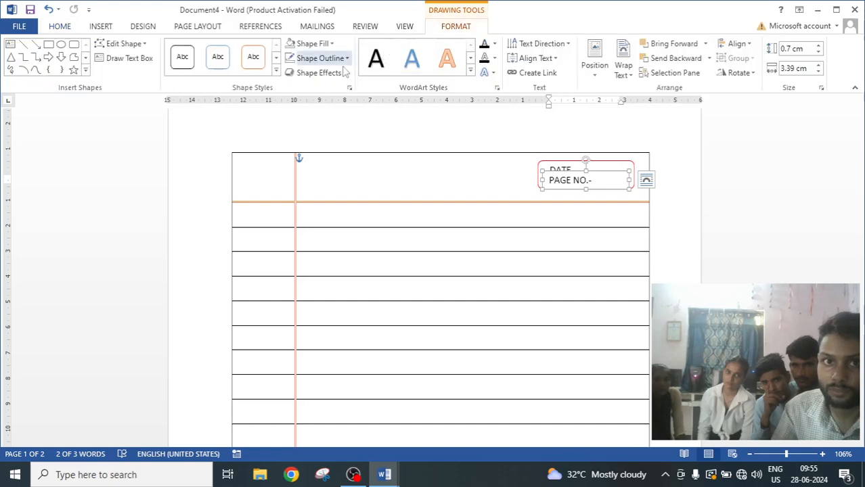
click(319, 58)
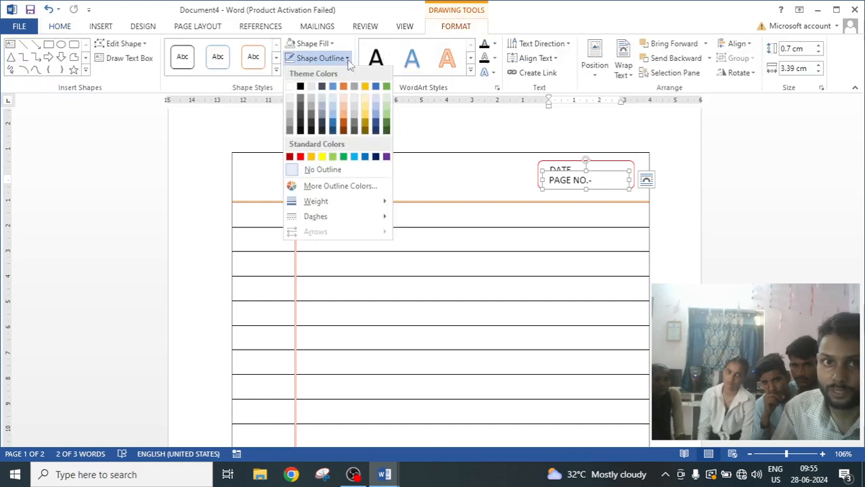
click(309, 169)
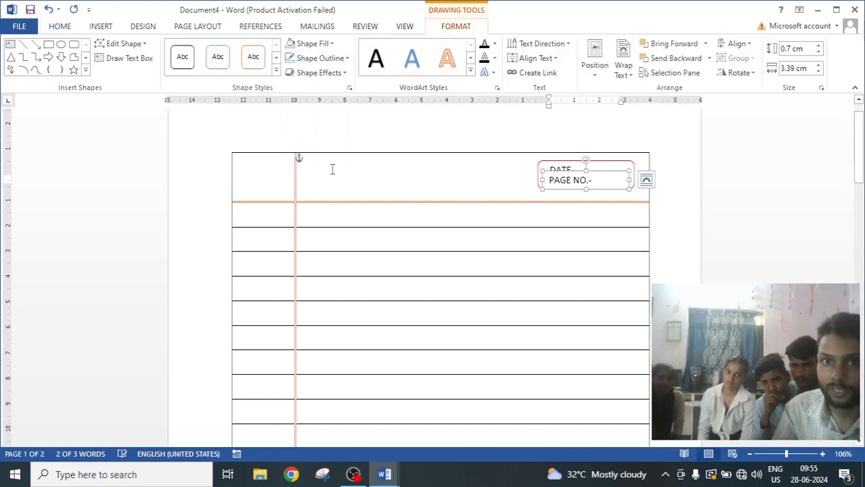
click(368, 161)
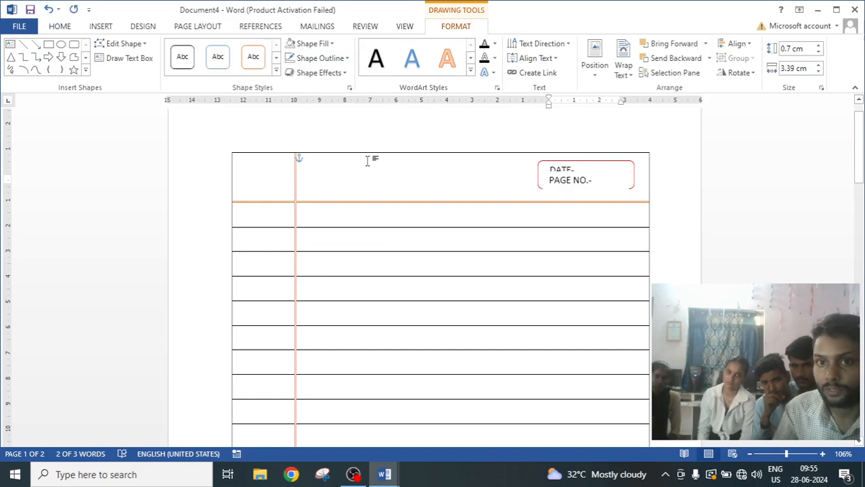
Shift the PAGE NO.- box lower and stretch the red rounded rectangle taller to enclose both lines.
click(571, 181)
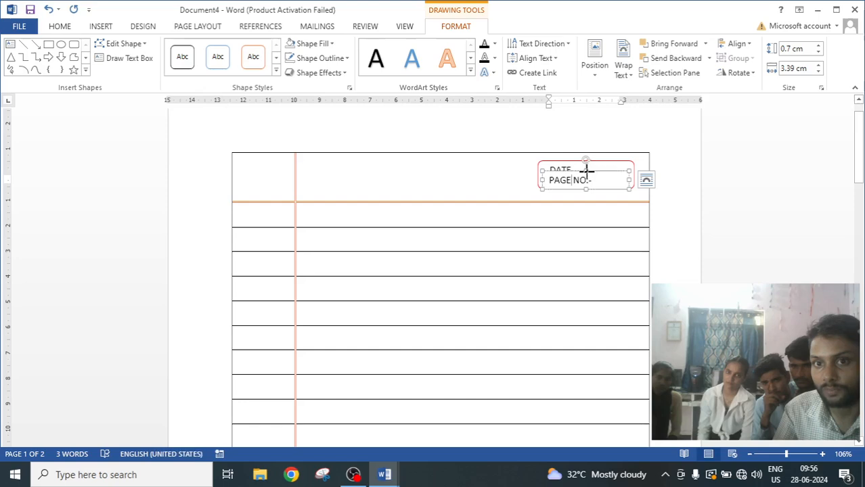
drag(586, 171, 584, 193)
click(391, 184)
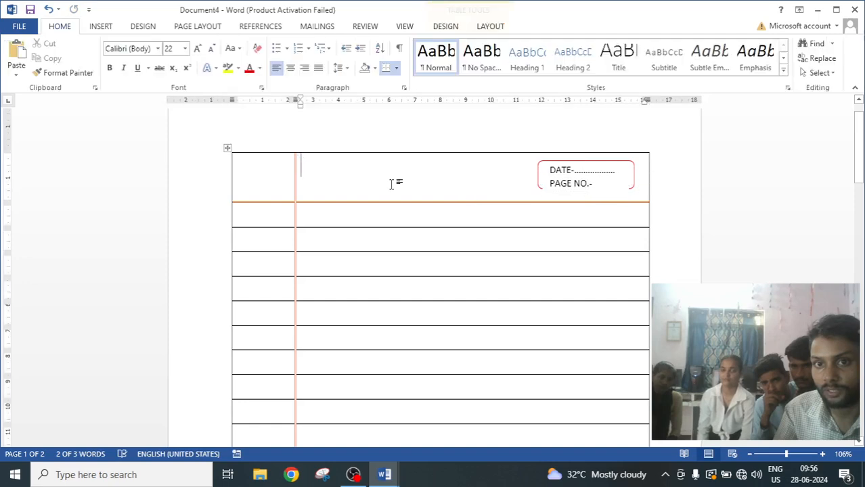
click(632, 171)
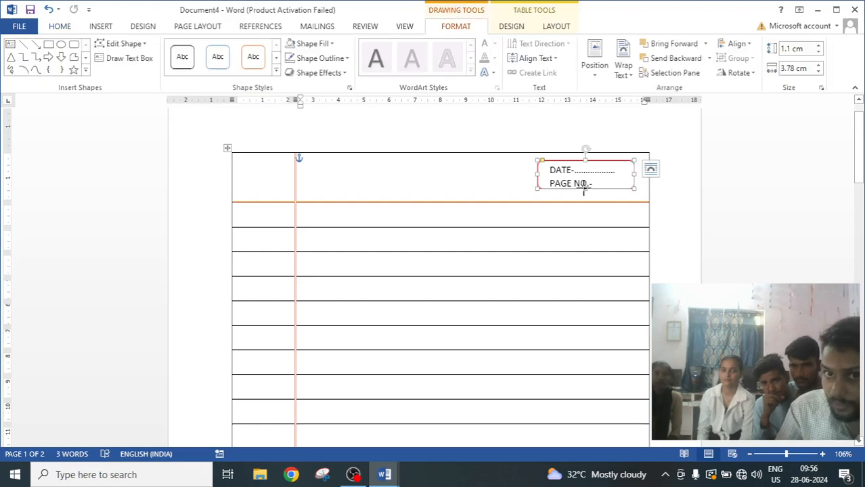
drag(583, 188, 583, 193)
click(498, 186)
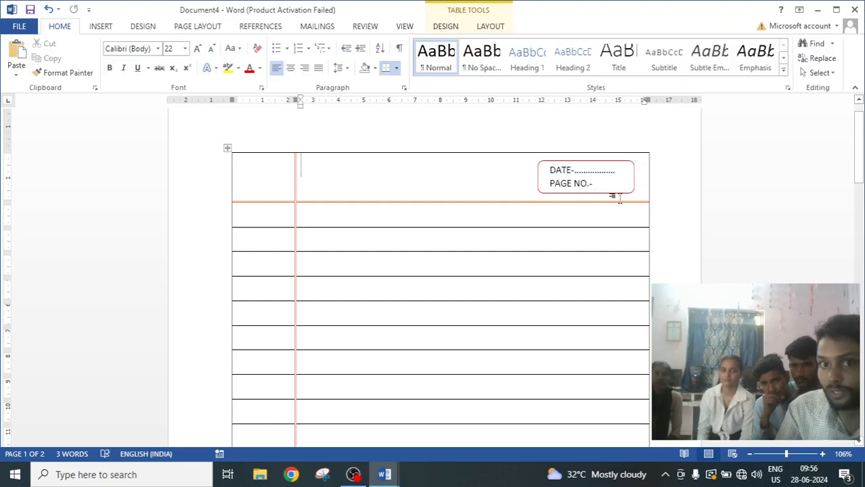
Extend the PAGE NO. text with dots and move that text box out beside the red rectangle in the first row.
click(597, 183)
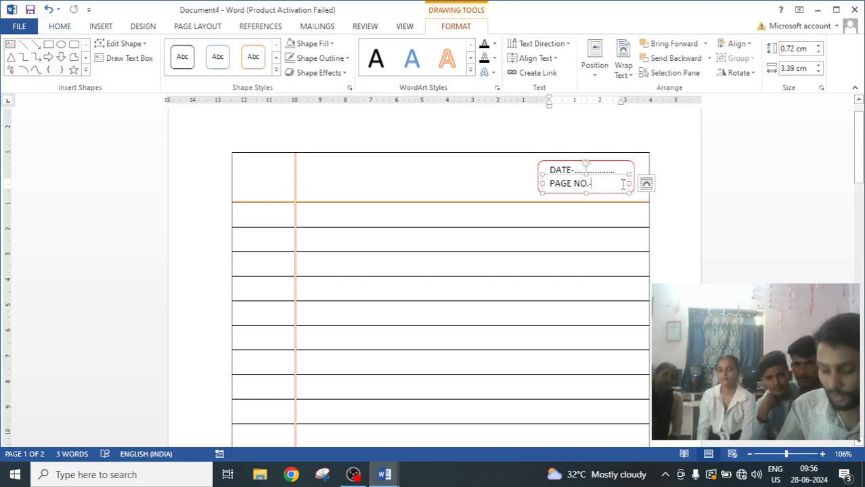
text(-)
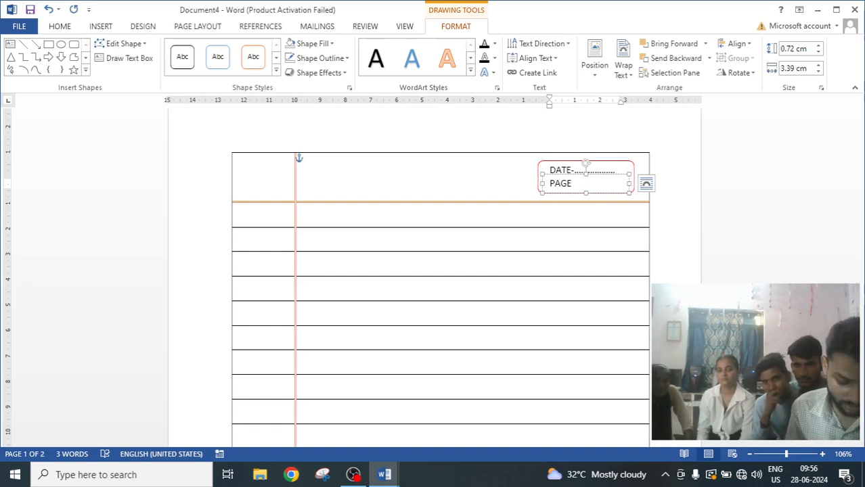
click(554, 269)
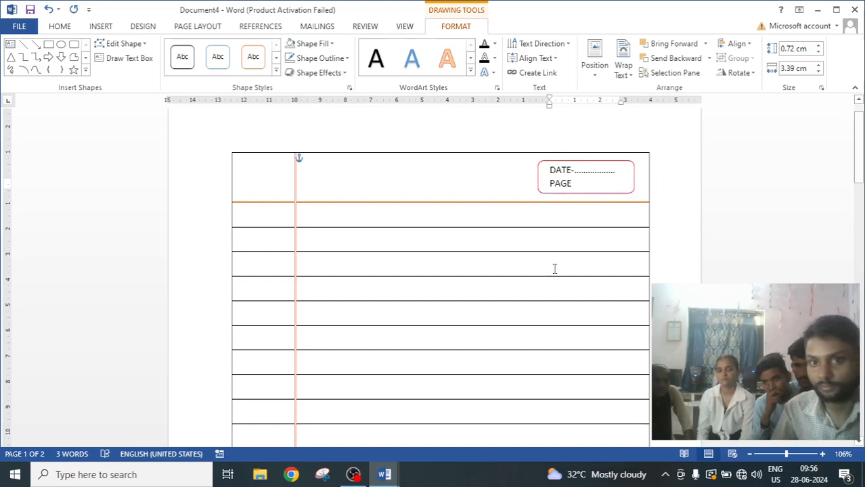
click(578, 183)
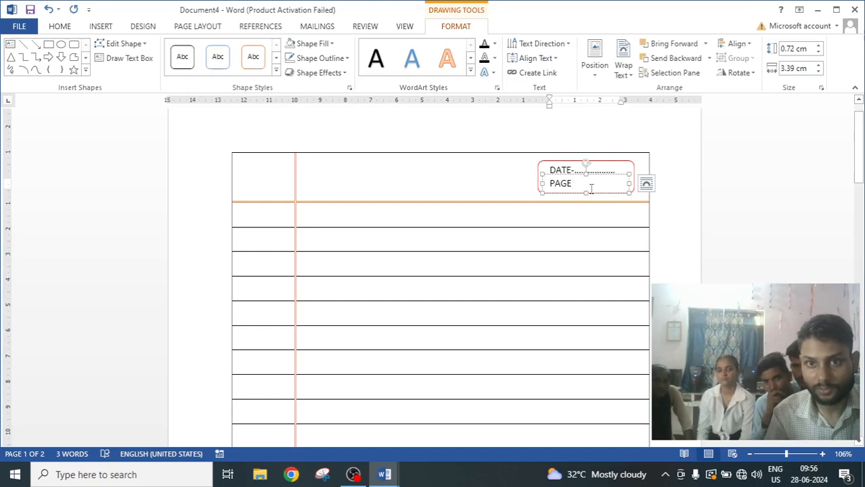
drag(587, 173, 394, 209)
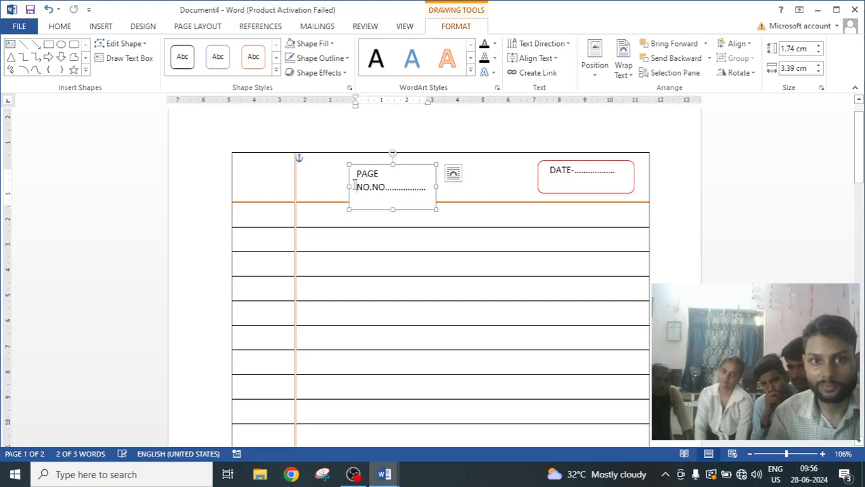
Edit the text to read PAGE NO. followed by a dotted line on a single line, widening the box.
click(354, 185)
key(BackSpace)
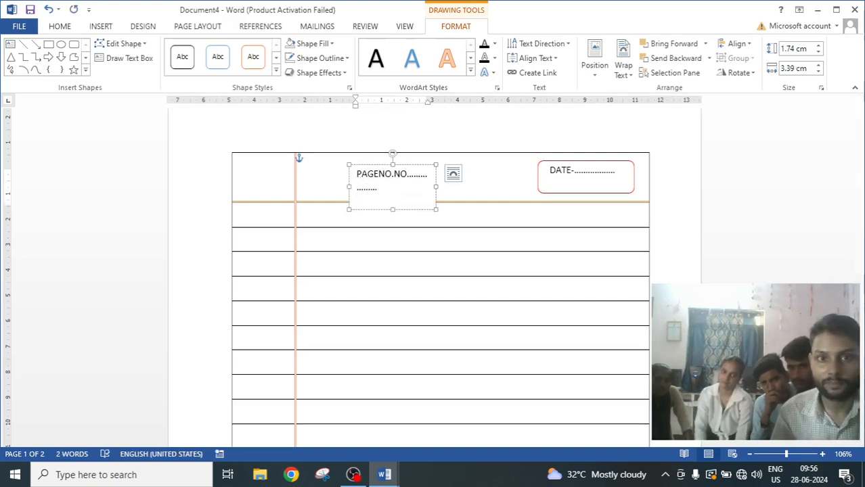
key(BackSpace)
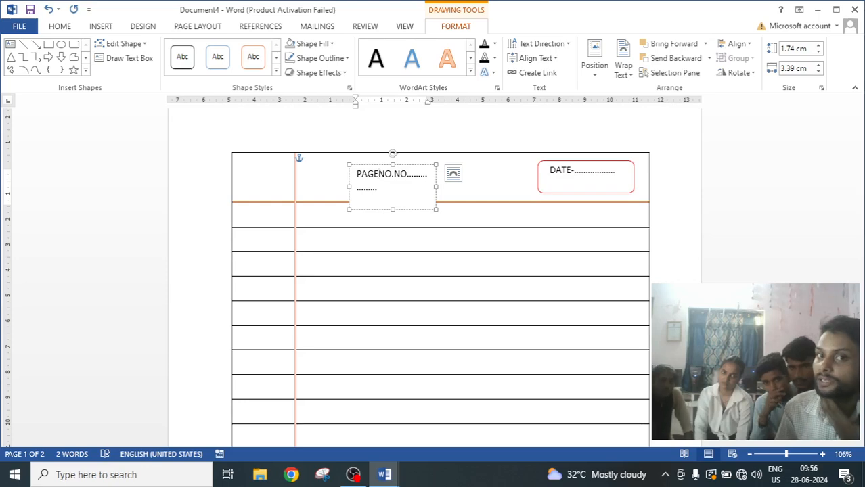
key(Delete)
key(Delete)
key(Delete)
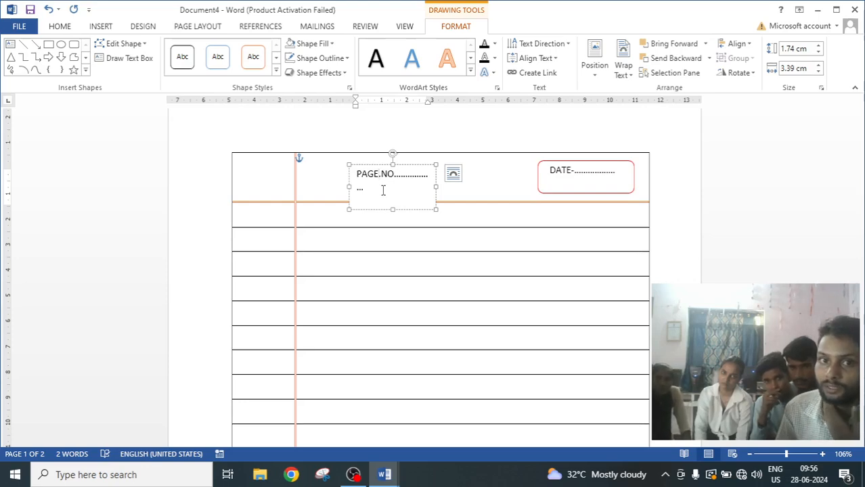
key(Delete)
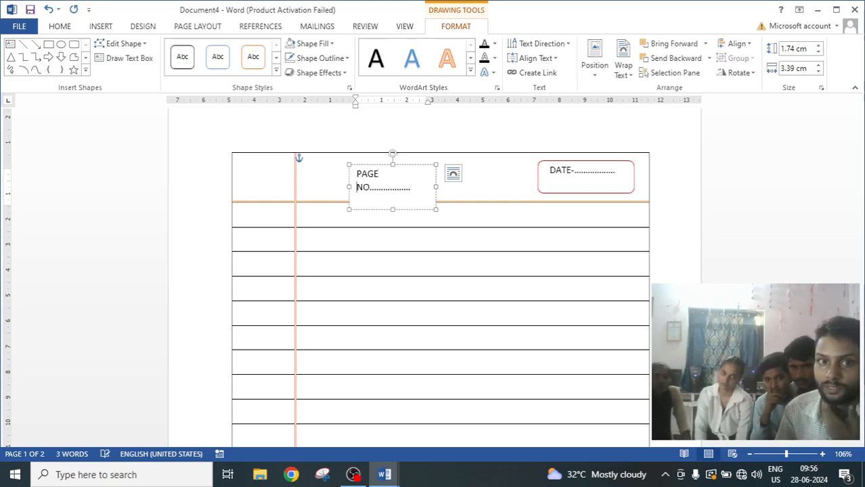
key(BackSpace)
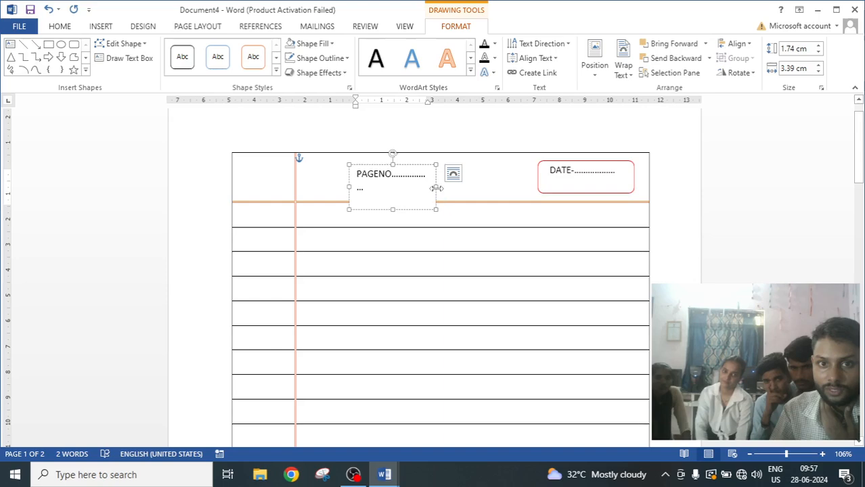
drag(437, 189, 478, 187)
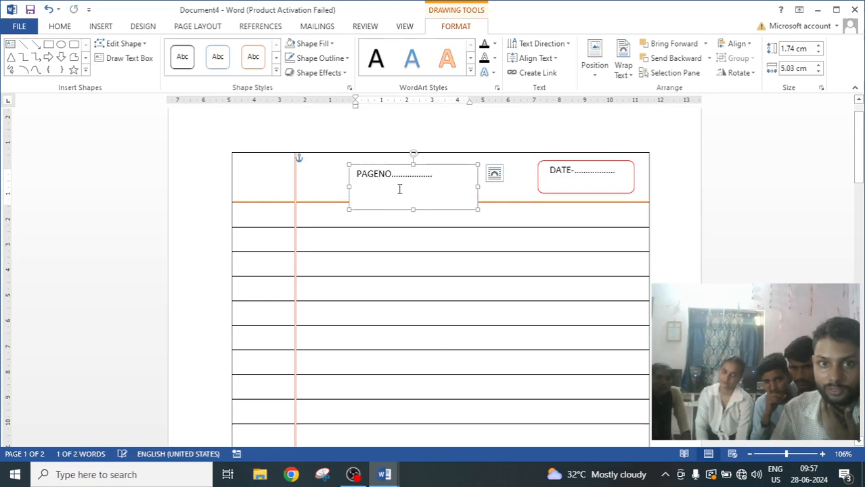
click(379, 176)
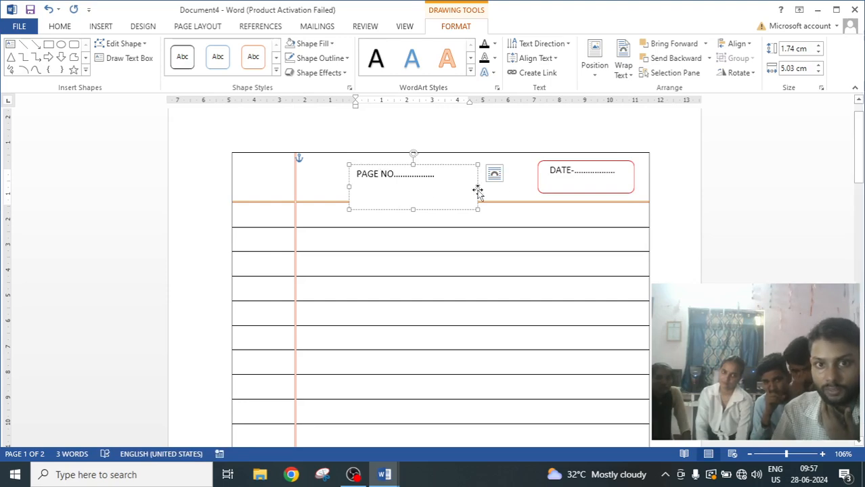
Resize the PAGE NO. text box to about 3.66 cm wide and 0.72 cm high.
drag(478, 184, 442, 185)
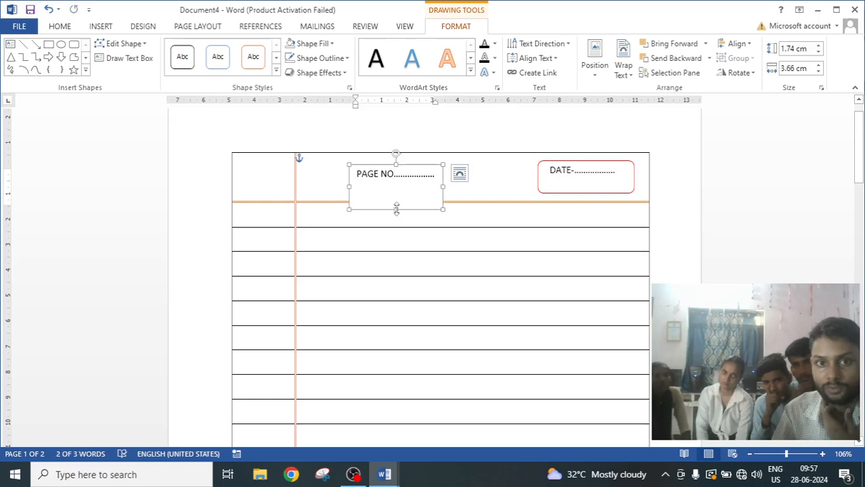
drag(396, 209, 396, 183)
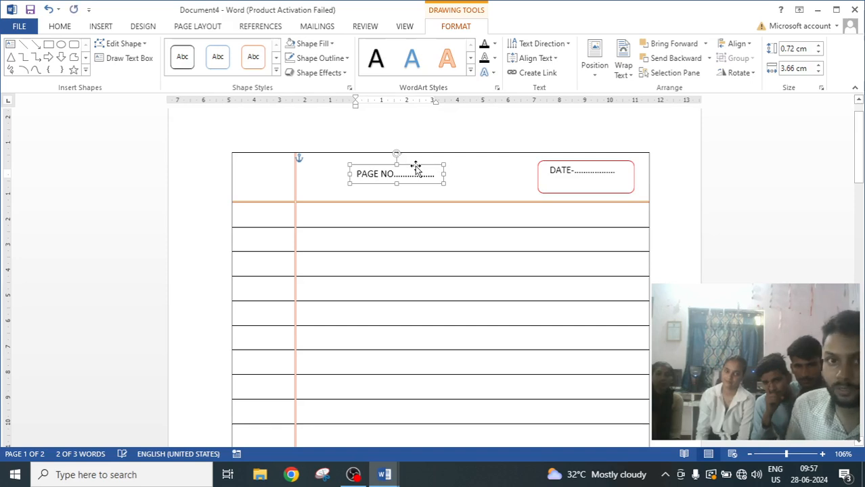
Nudge the PAGE NO. text box into the red rounded rectangle, just below the DATE line.
key(Right)
key(Right)
key(Right)
key(Right)
key(Right)
key(Right)
key(Right)
key(Right)
key(Right)
key(Right)
key(Right)
key(Right)
key(Right)
key(Right)
key(Right)
key(Right)
key(Right)
key(Right)
key(Right)
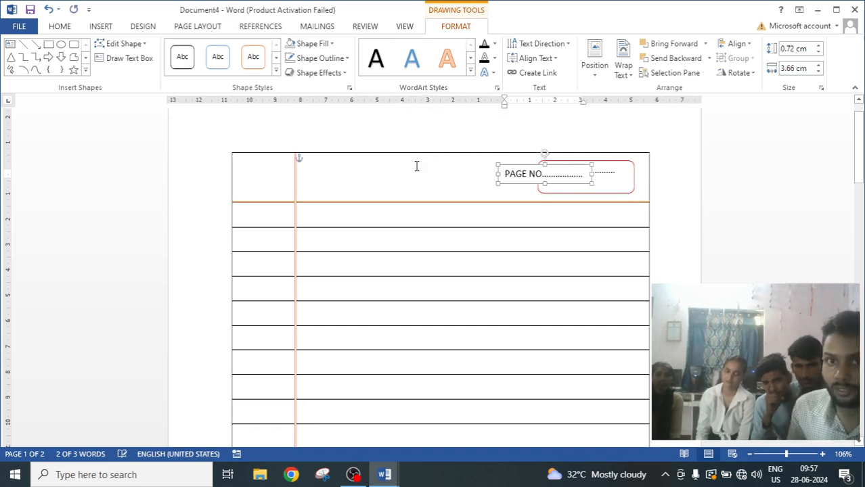
key(Right)
key(Right)
key(Right)
key(Right)
key(Right)
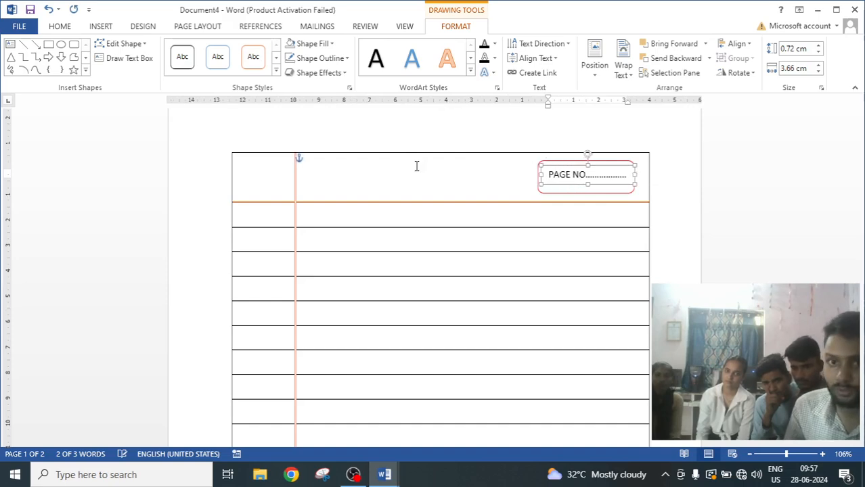
key(Down)
key(Down)
key(Down)
key(Up)
key(Up)
key(Up)
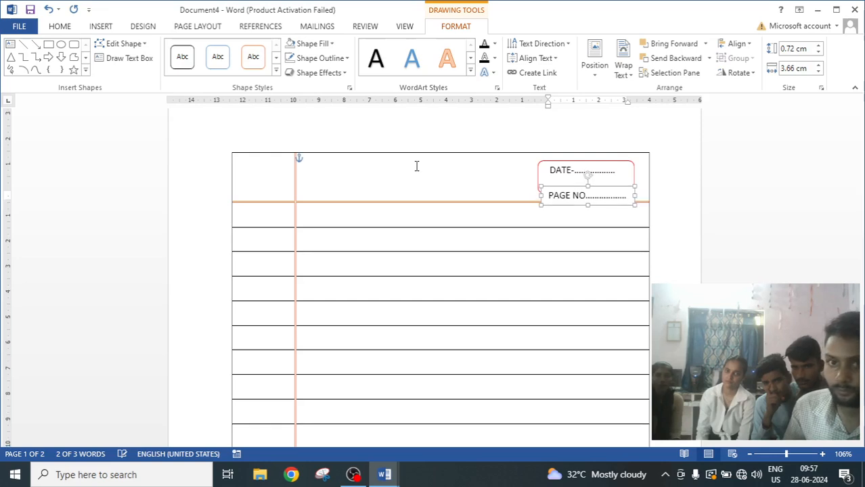
key(Up)
key(Up)
key(Up)
key(Up)
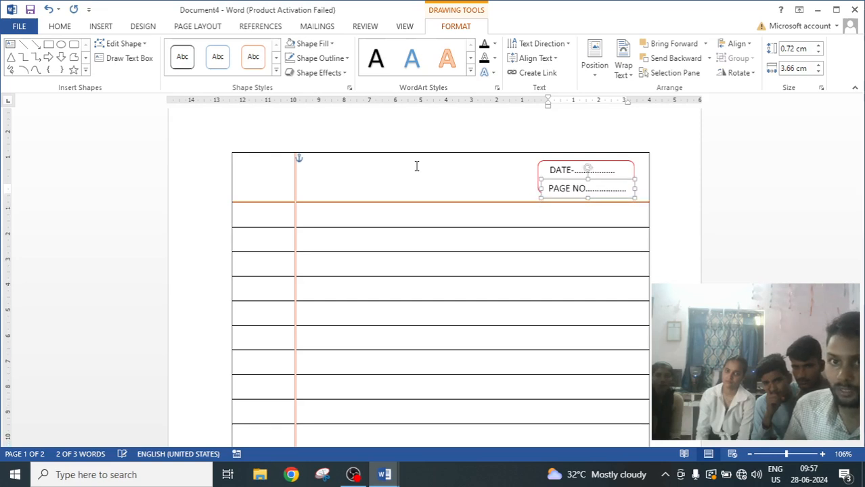
key(Up)
key(Up)
key(Up)
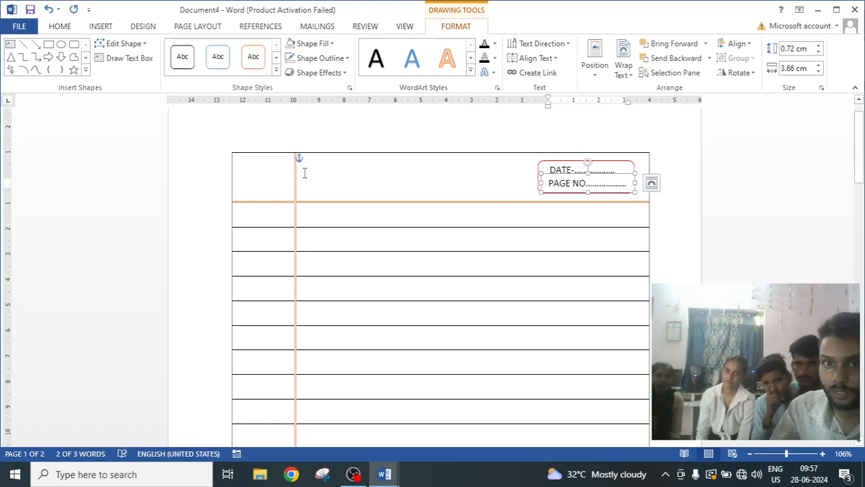
Widen the red rounded rectangle slightly to the right so it encloses both lines.
click(349, 195)
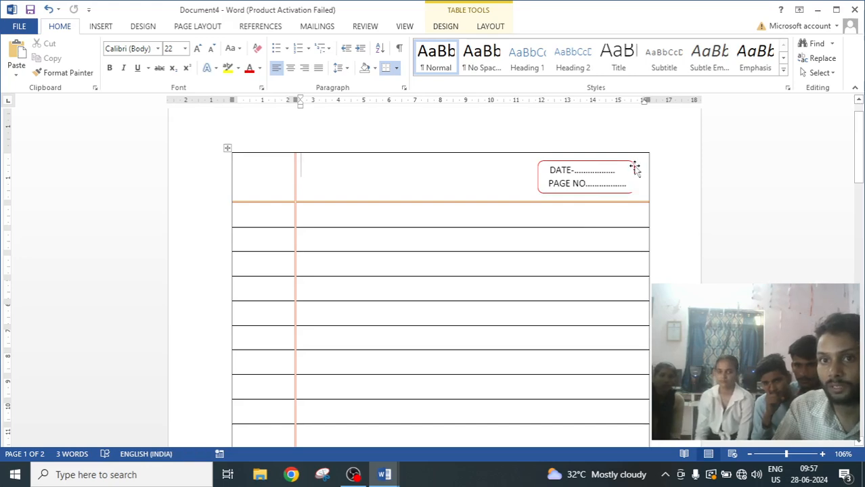
click(636, 170)
drag(633, 178, 642, 177)
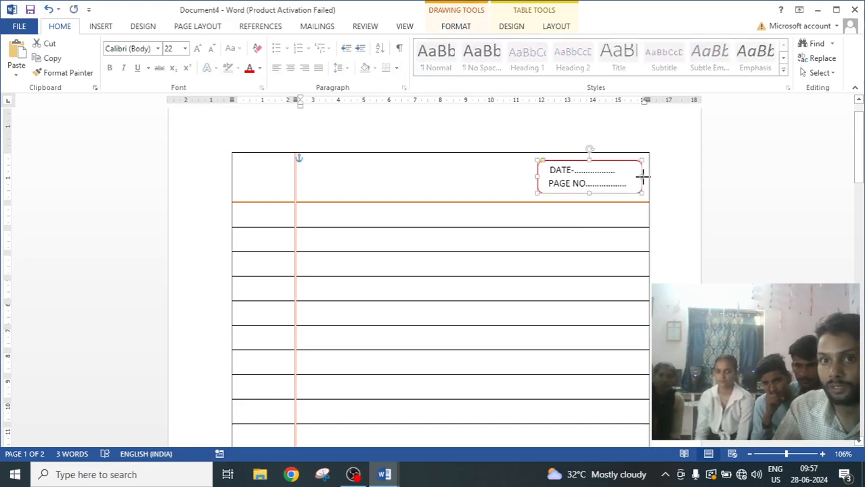
click(473, 200)
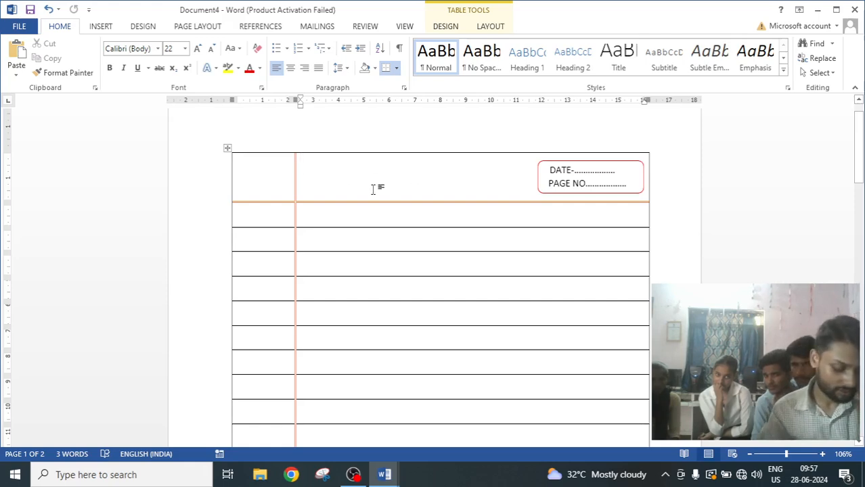
Type the title THE STORY OF MY STUDENT in the second cell of the first row.
text(th)
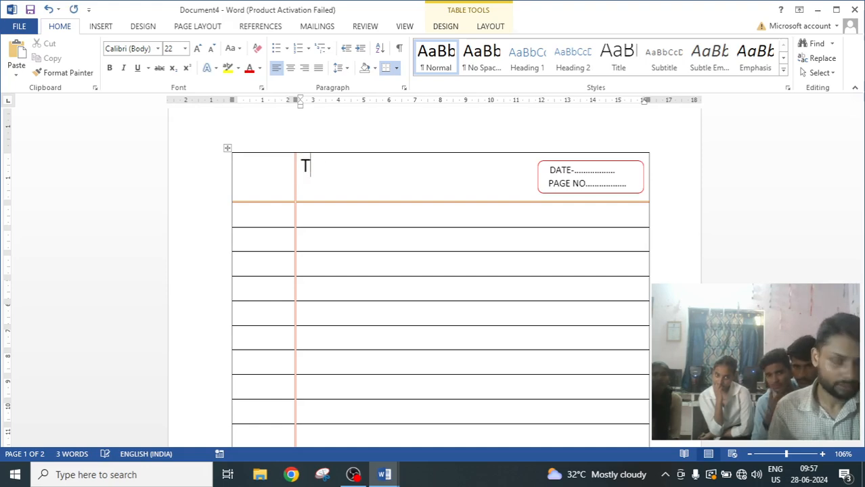
text(HE STO)
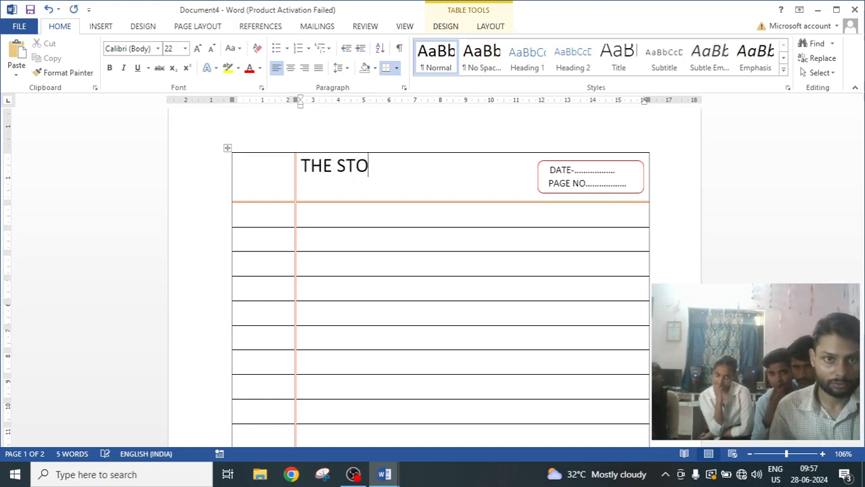
text(RY OF M)
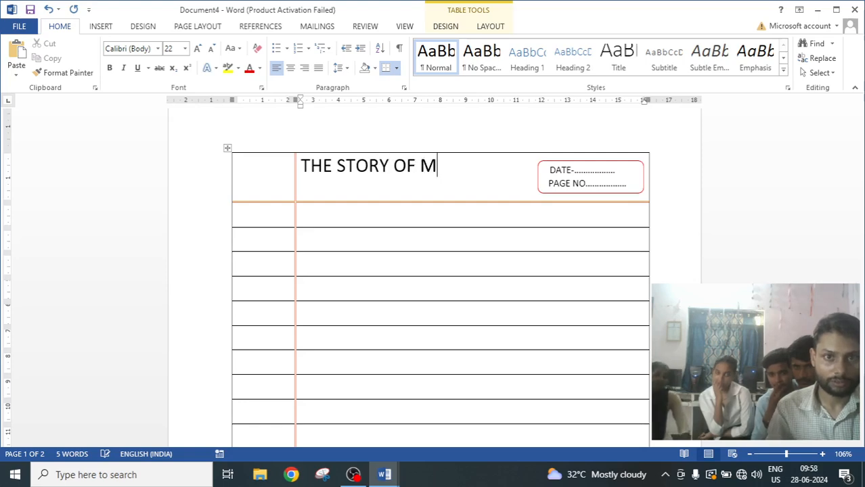
text(Y STUDEN)
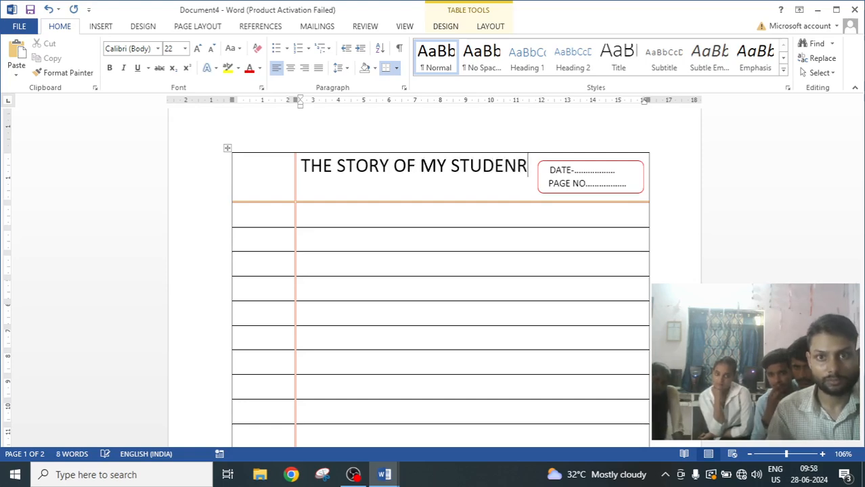
text(R)
key(BackSpace)
text(T)
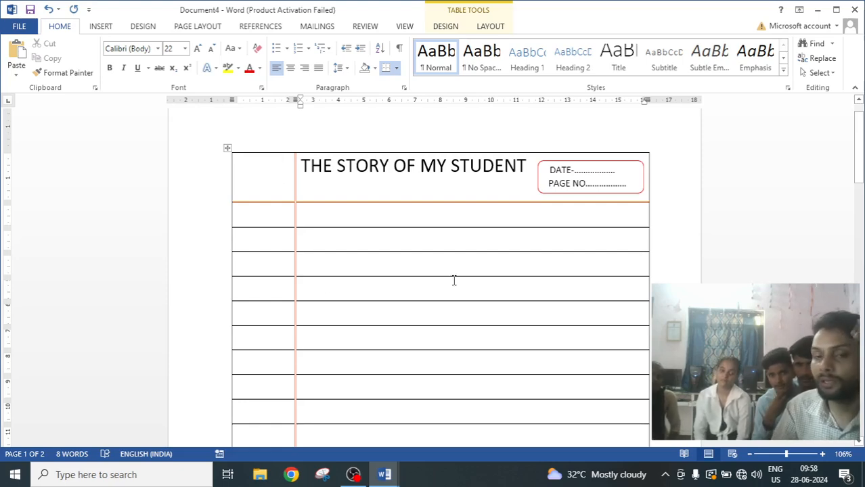
scroll(454, 280, down, 1)
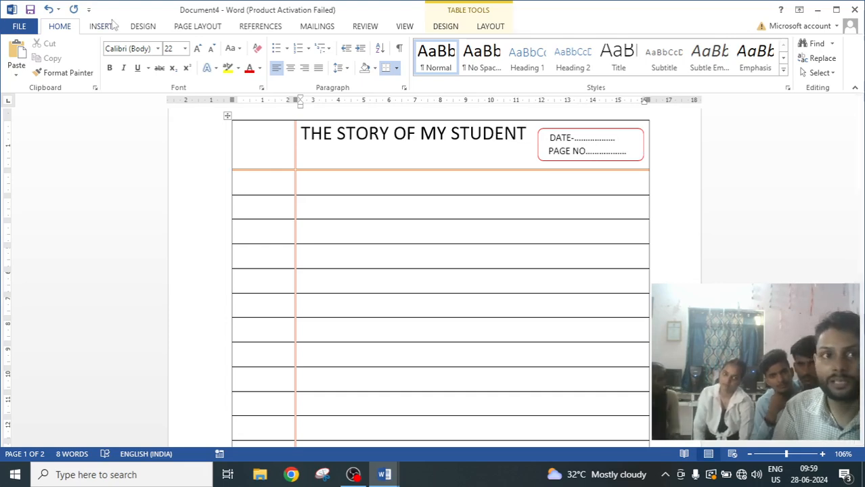
click(100, 26)
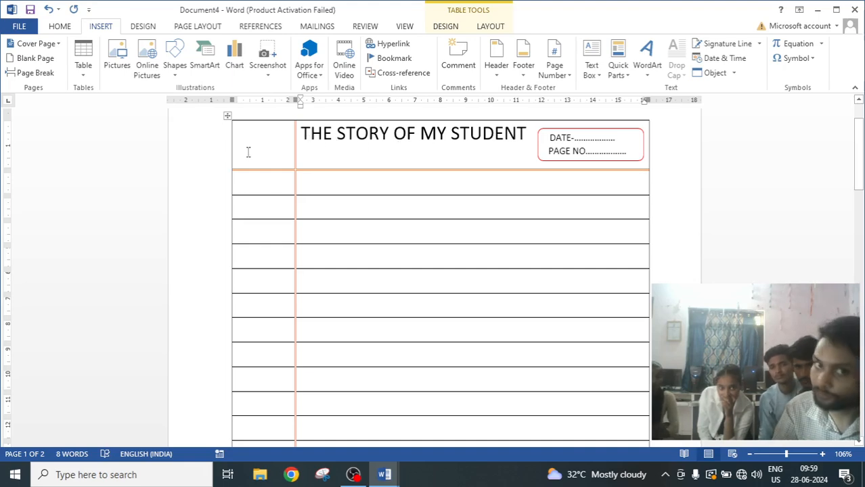
click(302, 135)
key(Return)
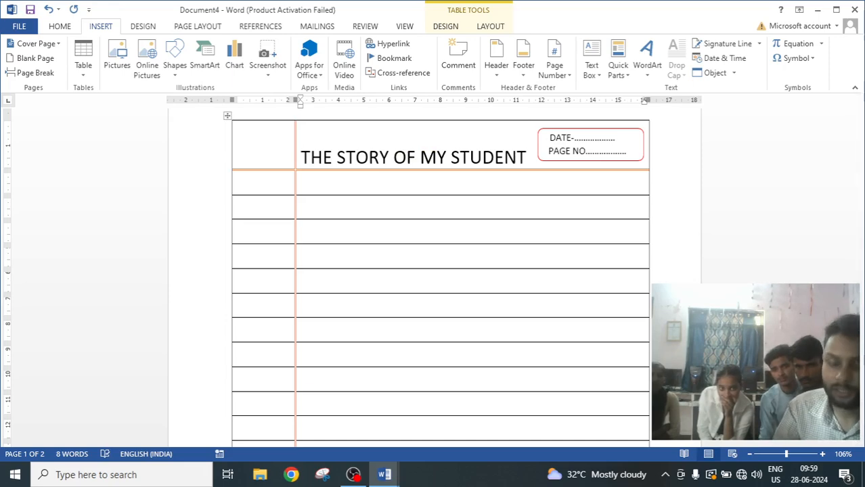
key(BackSpace)
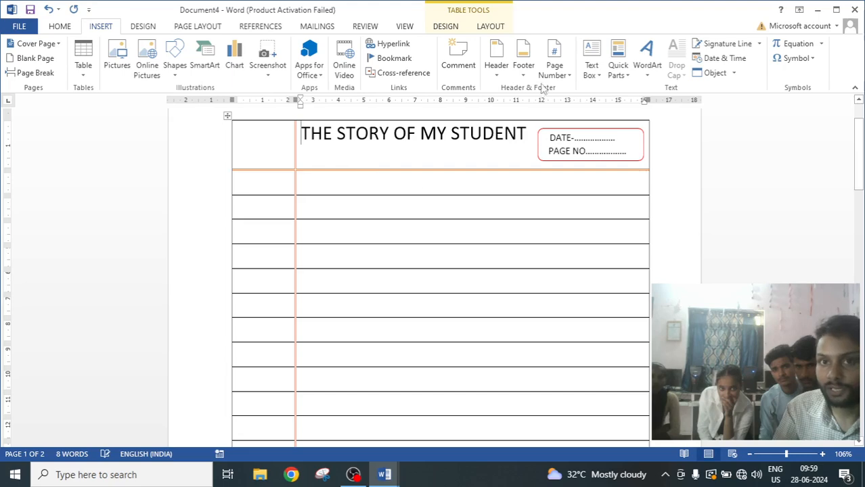
Try centre, middle-left and bottom-left alignment for the title cell.
click(490, 26)
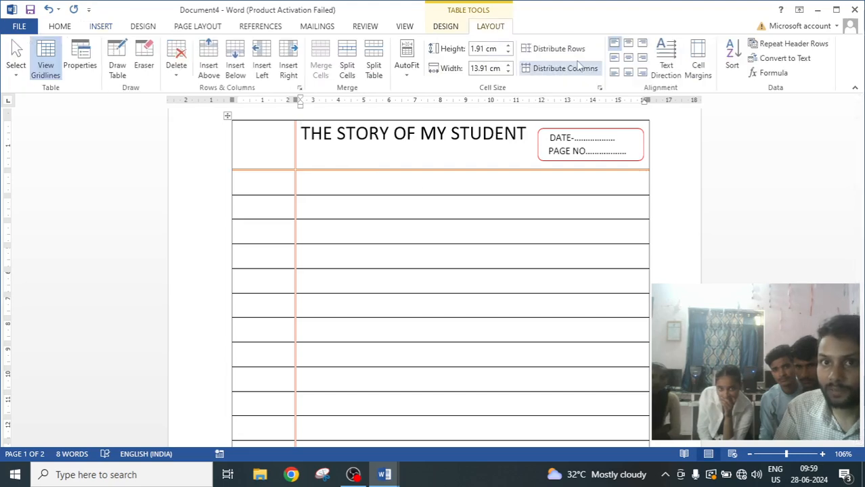
click(629, 58)
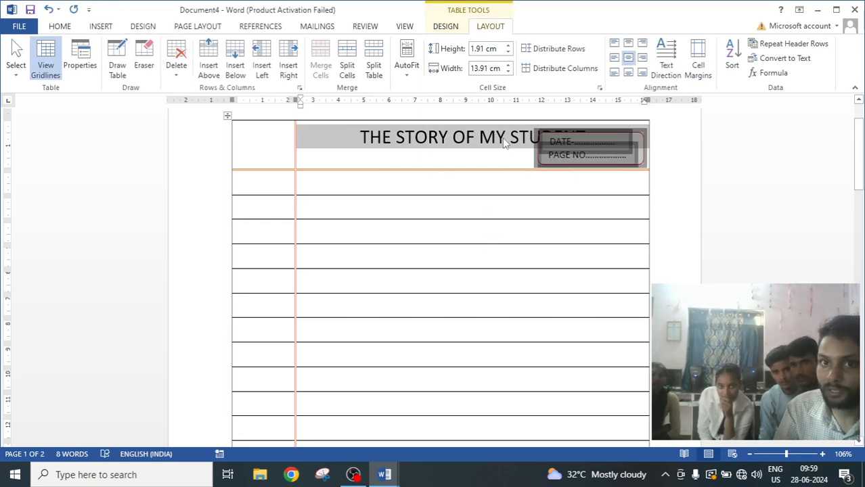
click(615, 59)
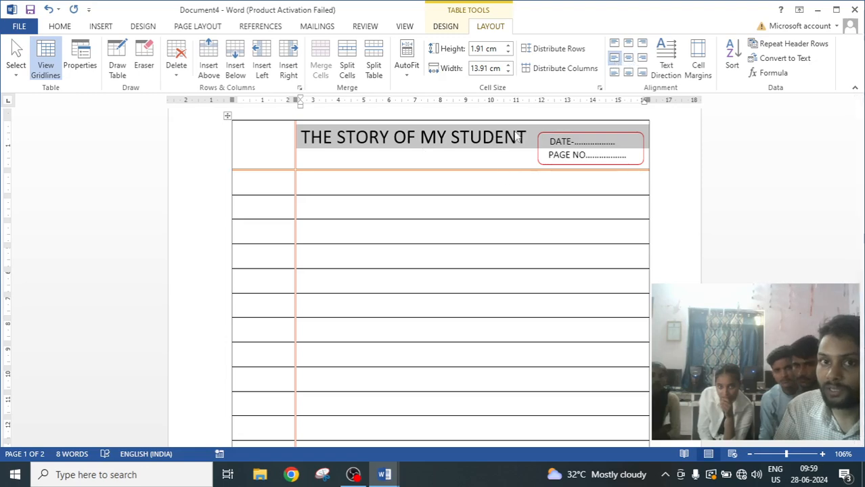
click(615, 73)
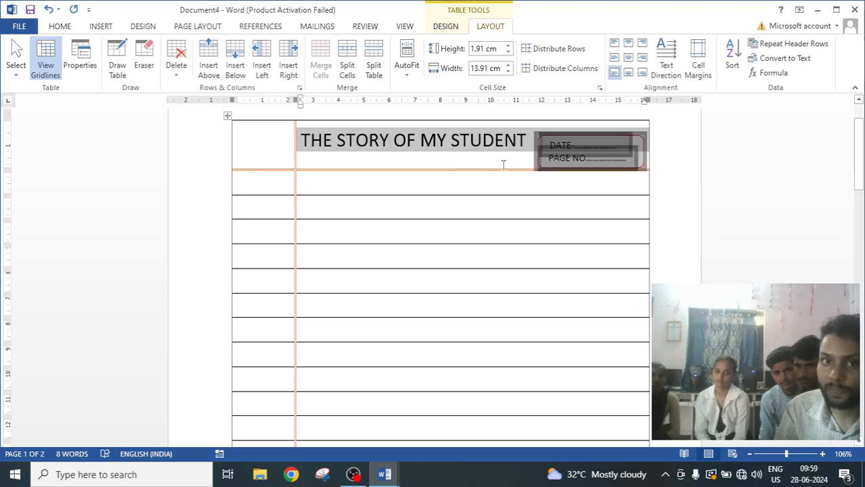
click(521, 234)
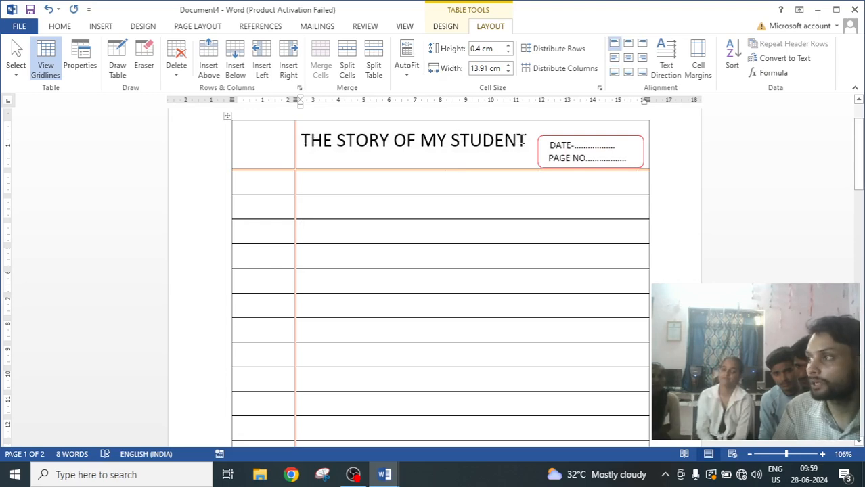
Group the red rectangle with the DATE and PAGE NO. text boxes and move the group down into lower rows.
drag(525, 140, 337, 140)
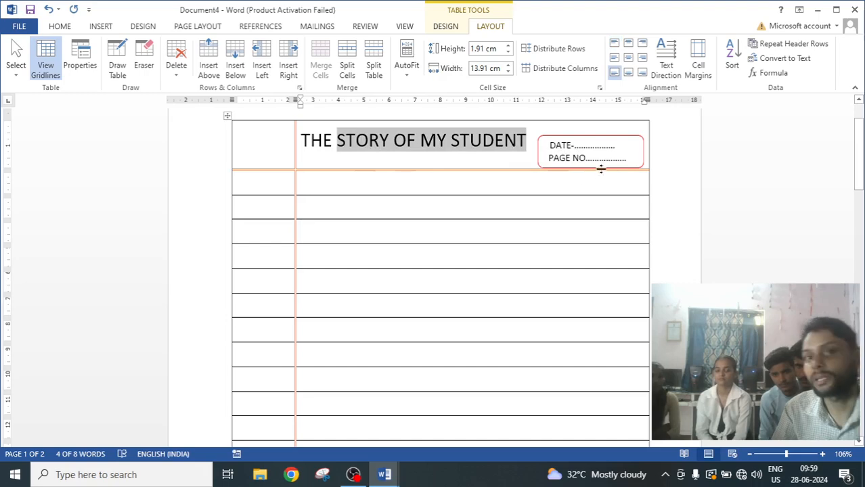
click(568, 145)
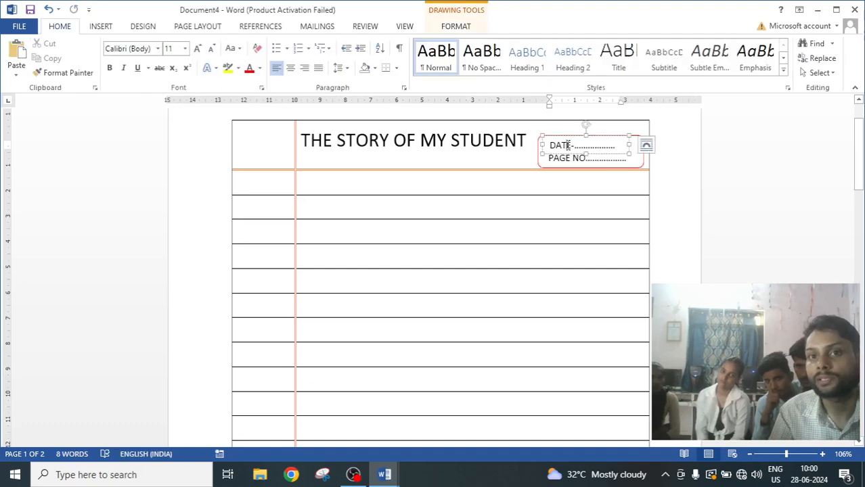
triple_click(563, 162)
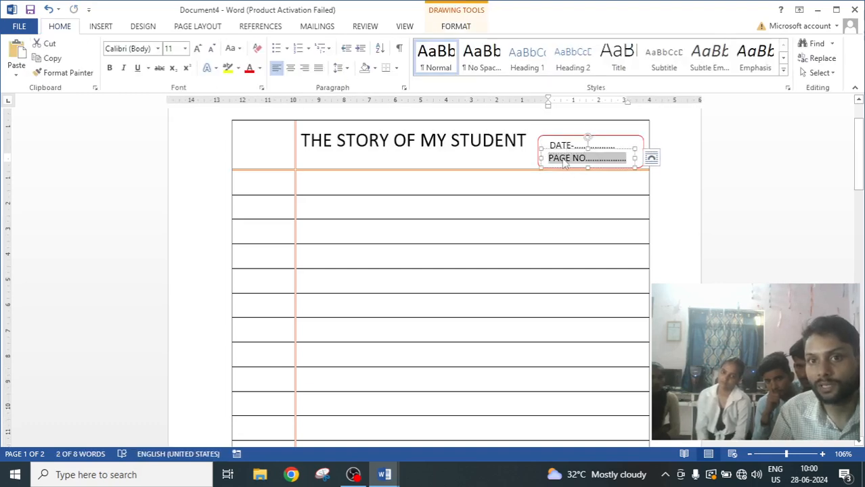
ctrl+click(559, 141)
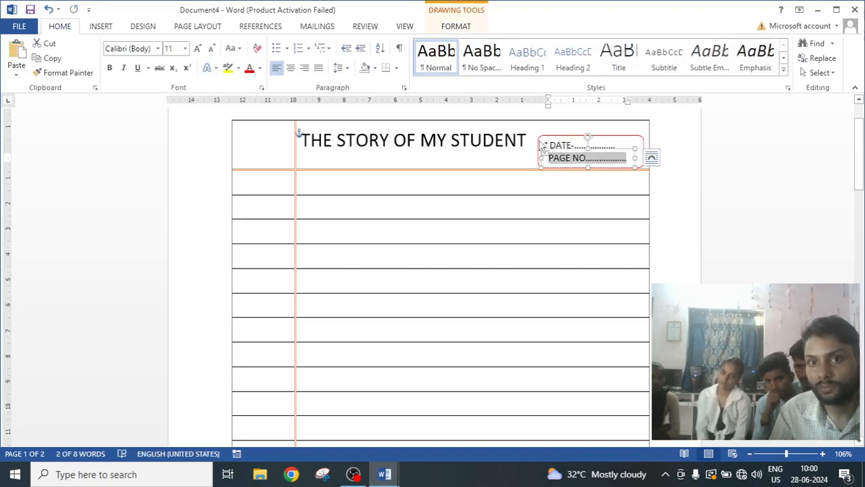
ctrl+click(565, 142)
ctrl+click(566, 142)
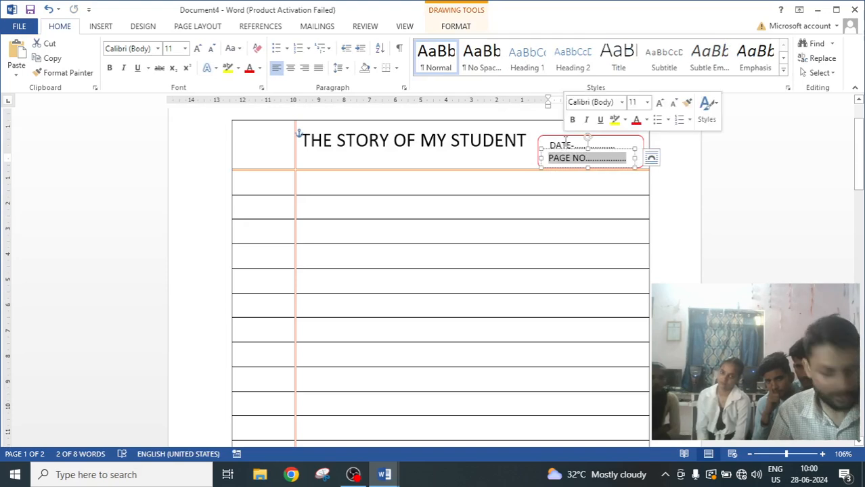
ctrl+click(546, 144)
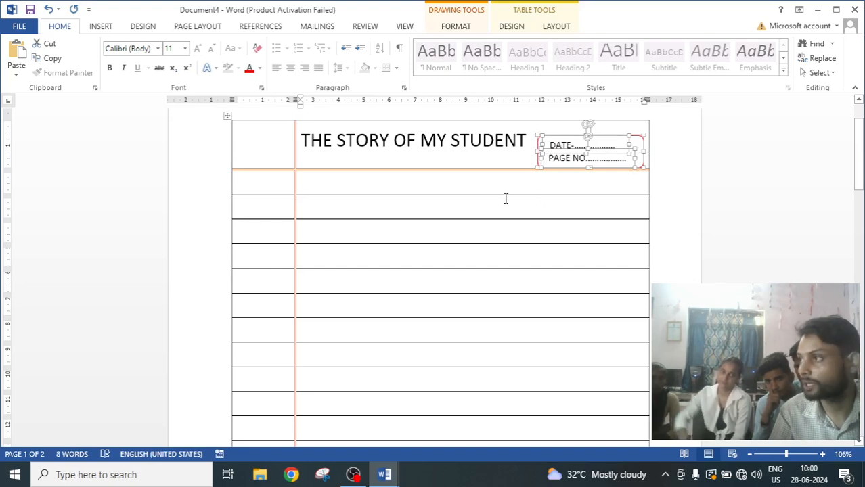
click(464, 27)
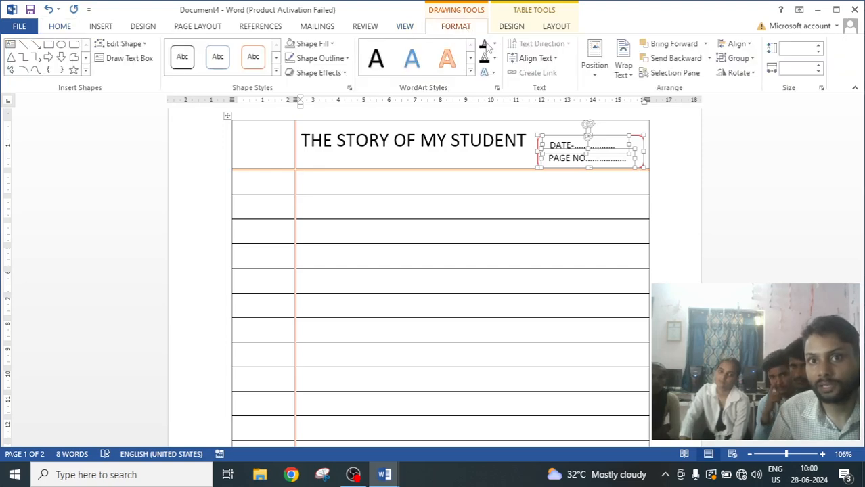
click(742, 59)
click(744, 75)
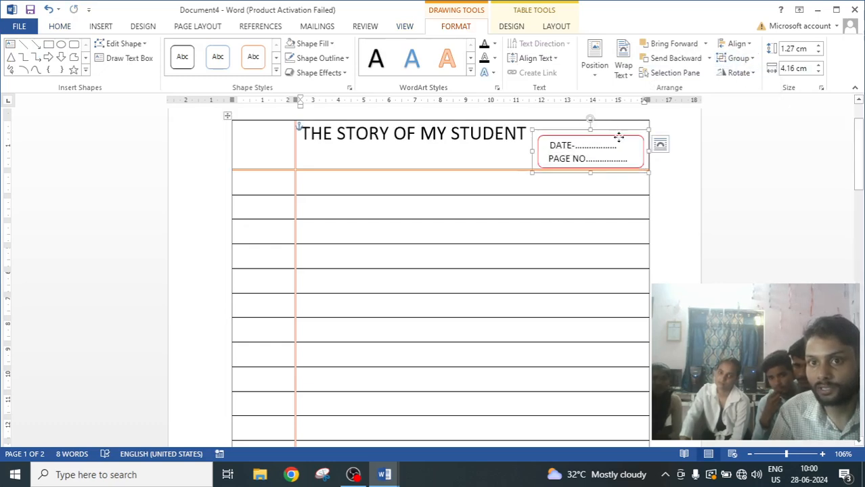
drag(619, 137, 602, 266)
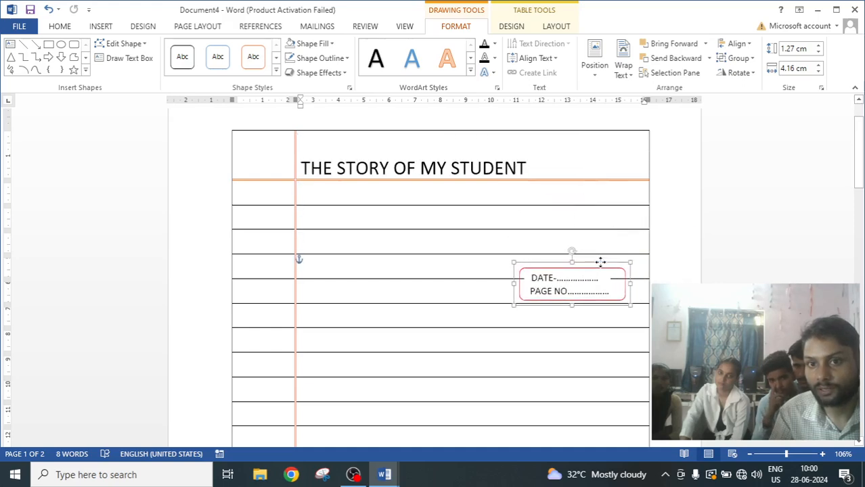
Select the title THE STORY OF MY STUDENT and align it to the centre of its cell.
click(531, 167)
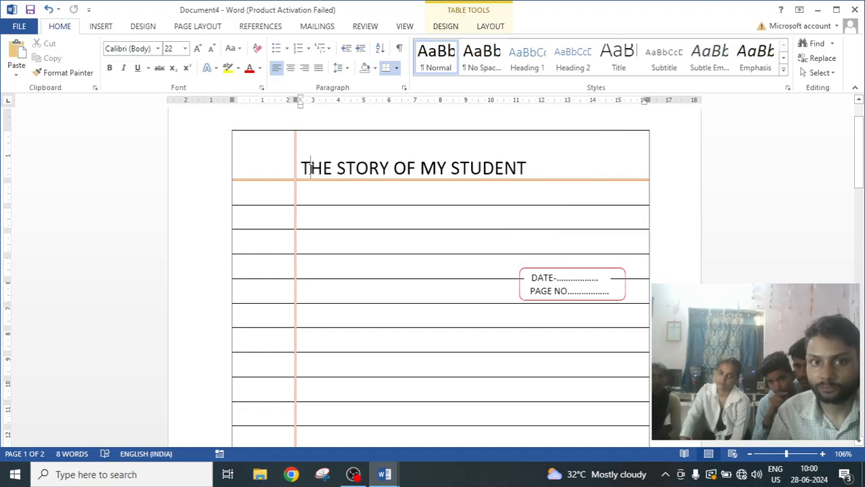
drag(310, 168, 534, 165)
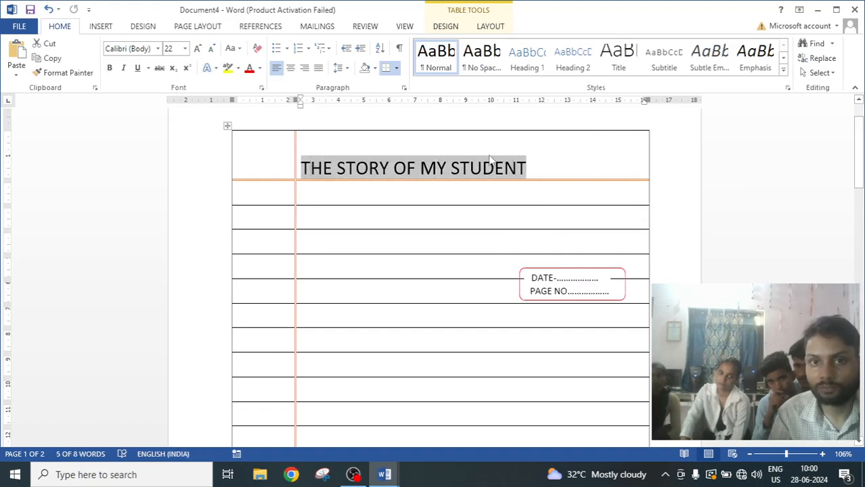
click(490, 27)
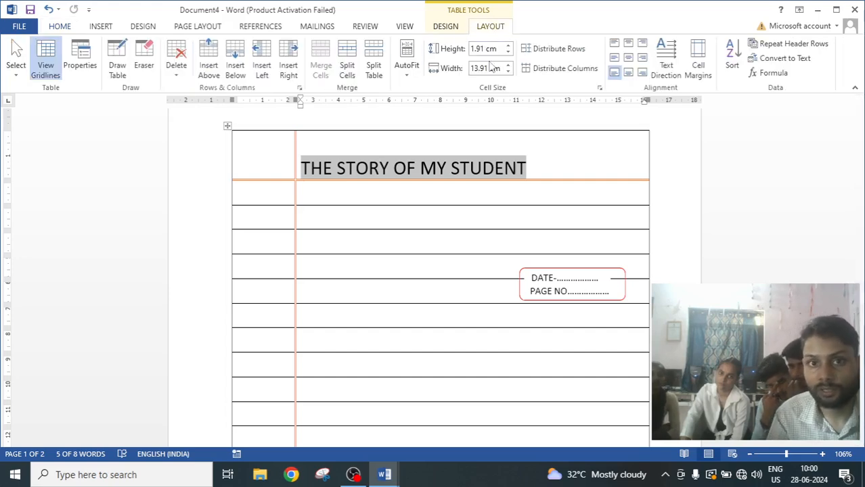
click(627, 59)
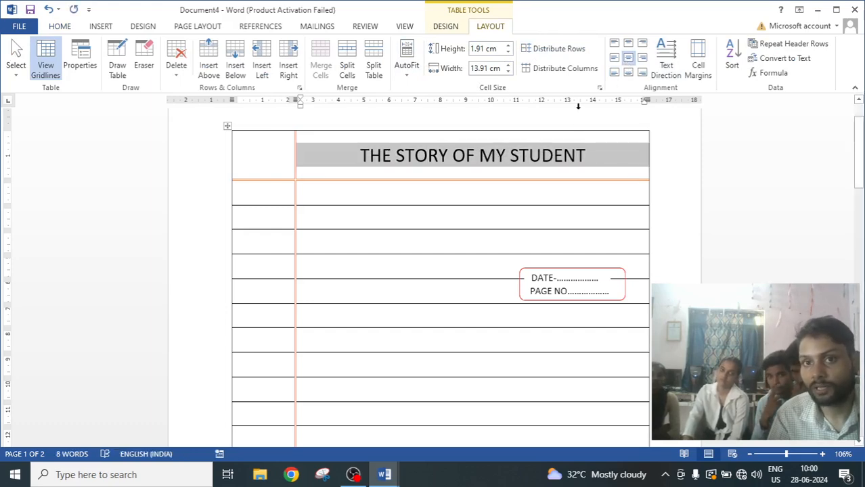
Align the title THE STORY OF MY STUDENT to the middle-left of its cell.
click(613, 58)
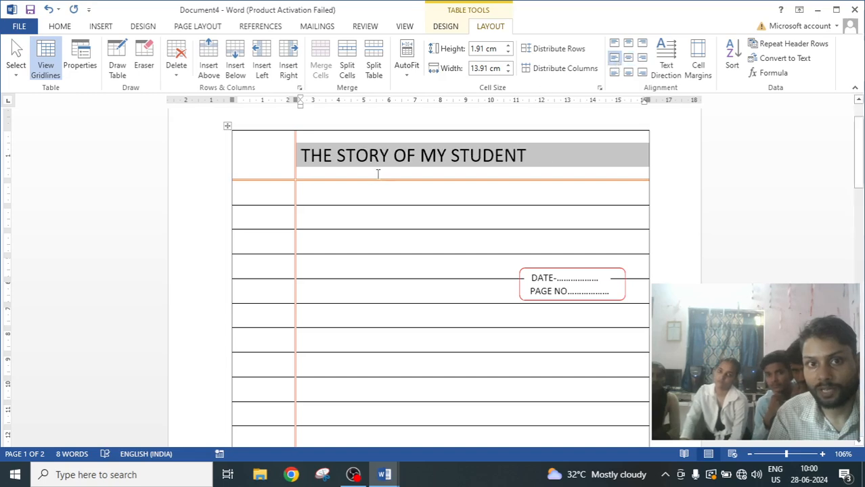
click(460, 178)
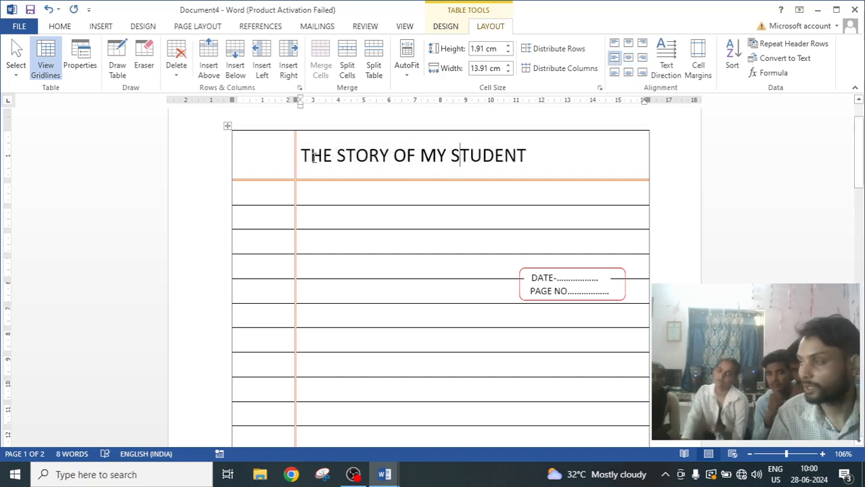
Move the grouped DATE and PAGE NO. box up into the title row, to the right of the title.
click(569, 278)
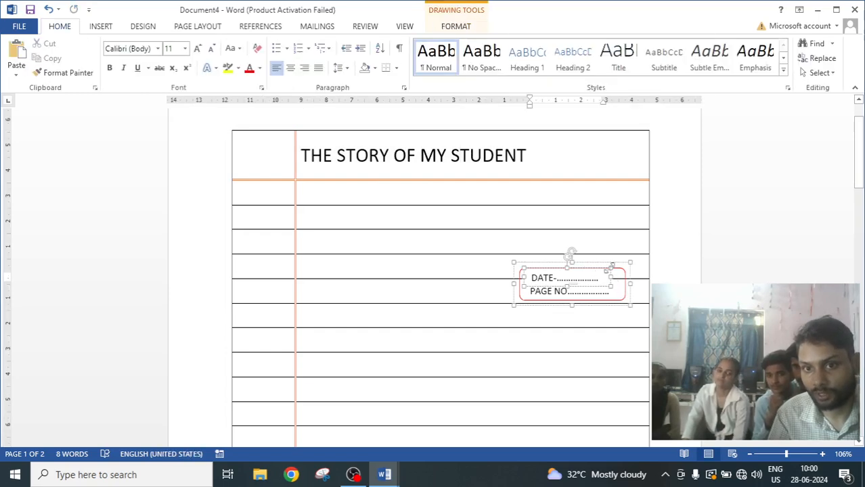
drag(607, 262, 620, 200)
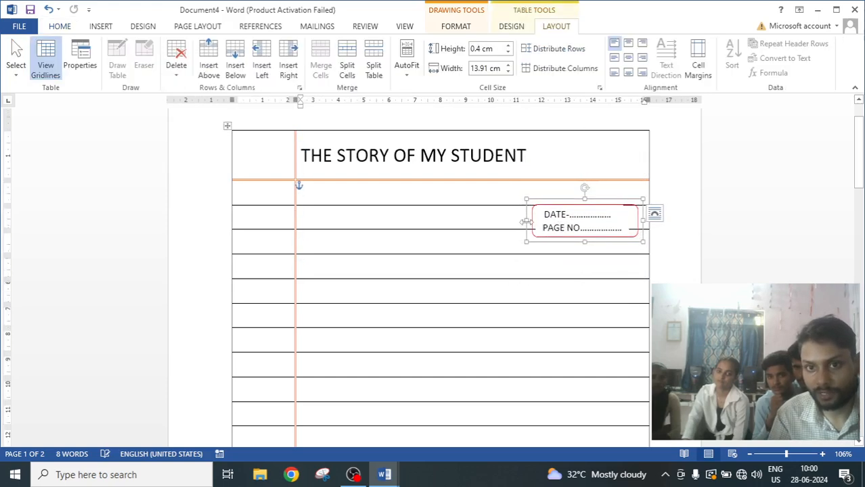
drag(526, 221, 542, 219)
drag(611, 191, 613, 169)
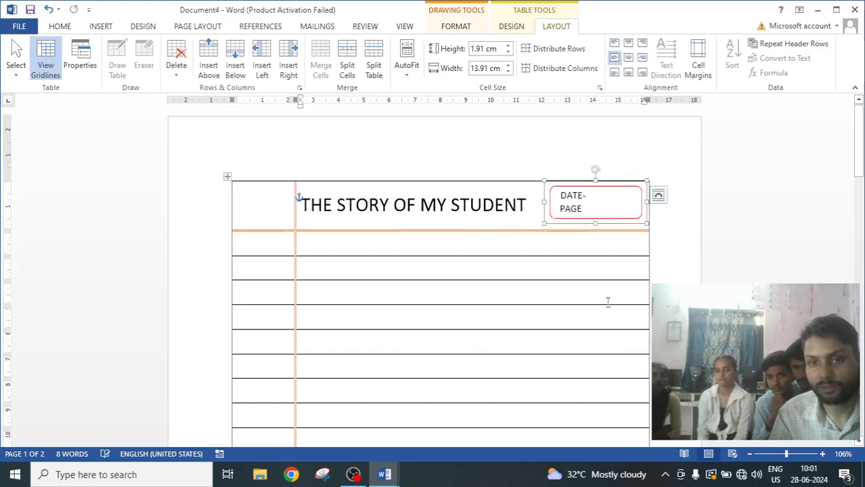
click(547, 341)
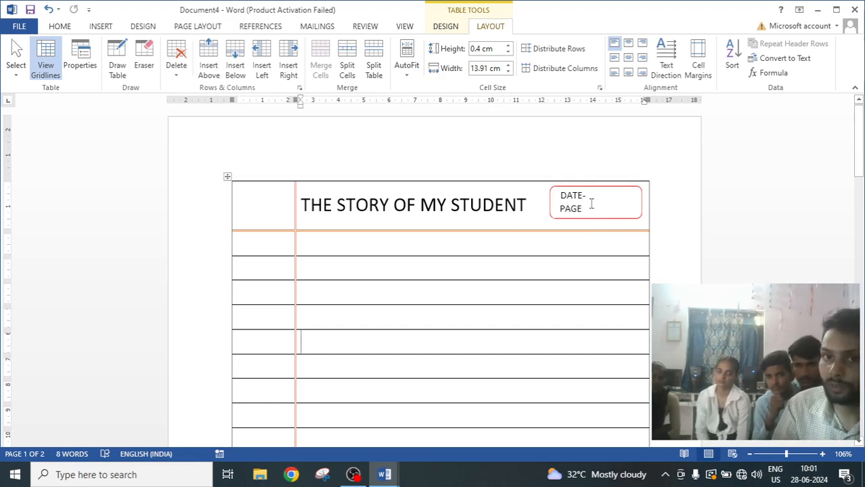
Undo and then redo the move of the DATE and PAGE NO. box.
scroll(592, 204, down, 1)
scroll(591, 204, up, 1)
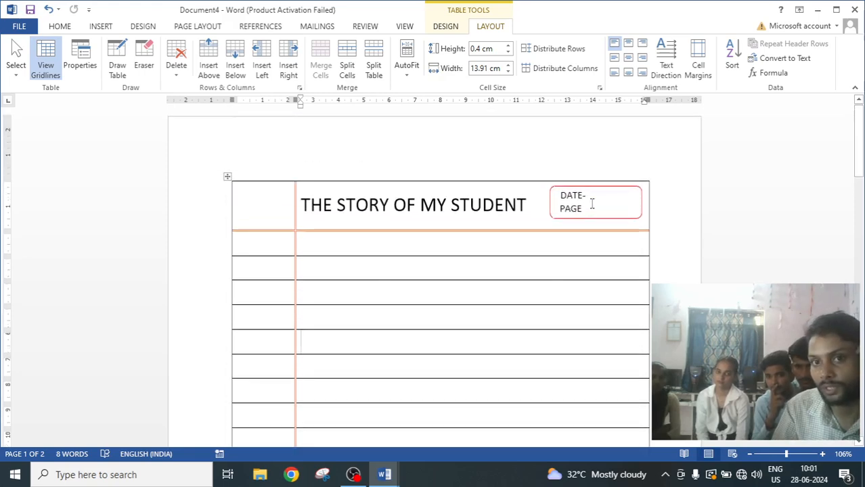
scroll(592, 204, down, 1)
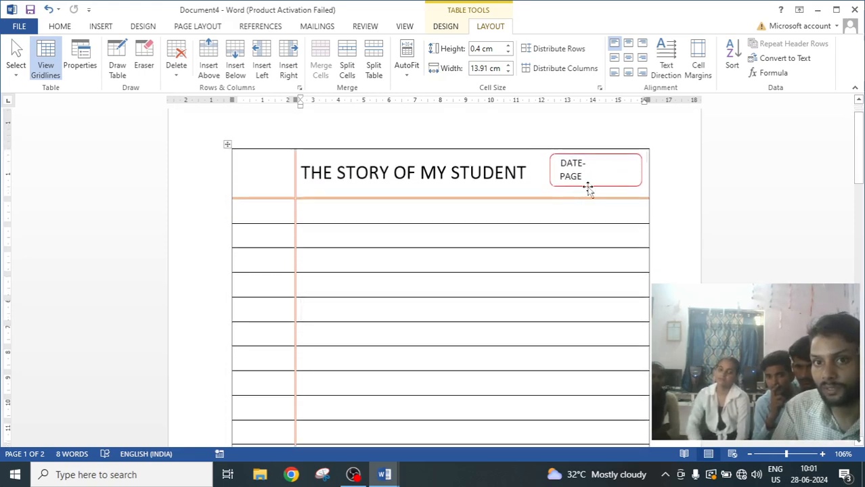
click(589, 190)
key(ctrl+z)
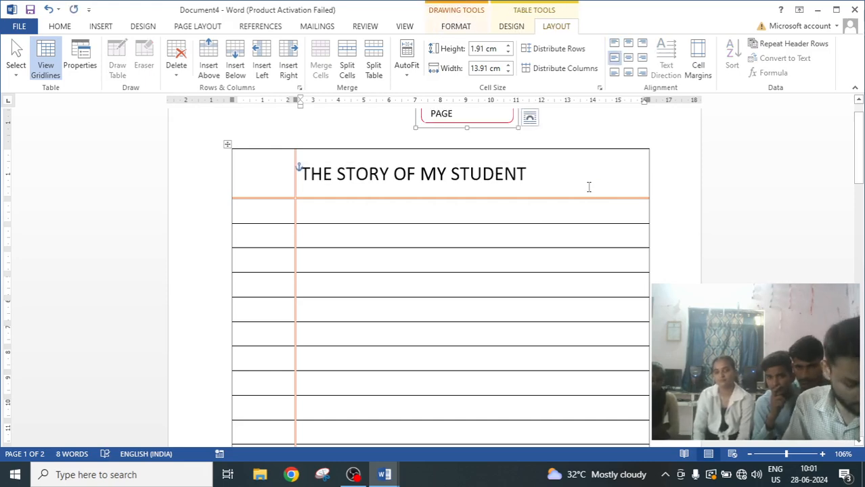
key(ctrl+y)
click(508, 233)
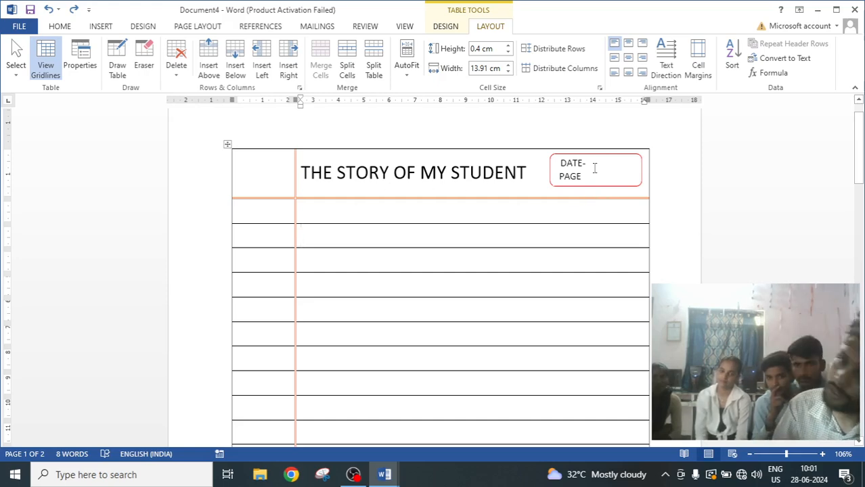
Select the whole table and shade it light grey.
scroll(514, 243, up, 2)
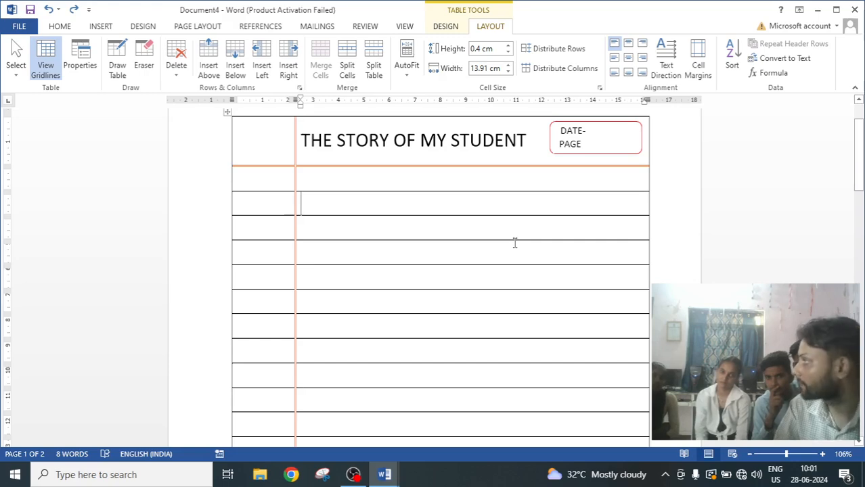
click(446, 27)
click(227, 115)
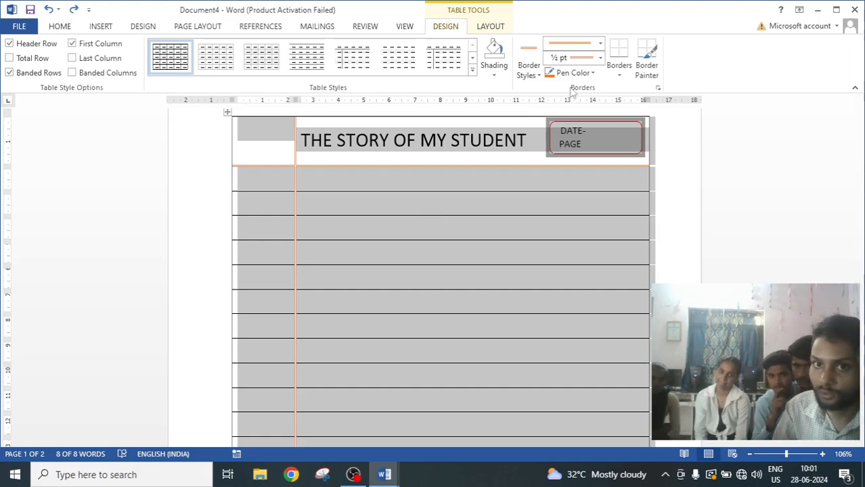
click(494, 71)
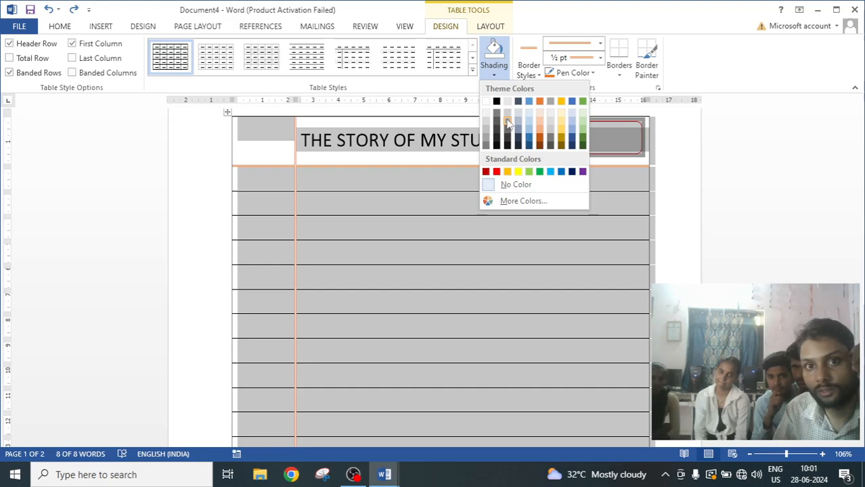
click(508, 122)
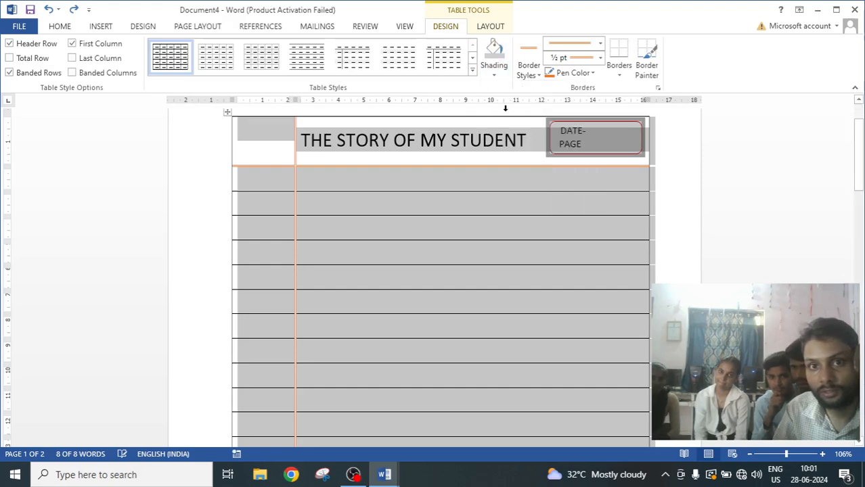
click(372, 349)
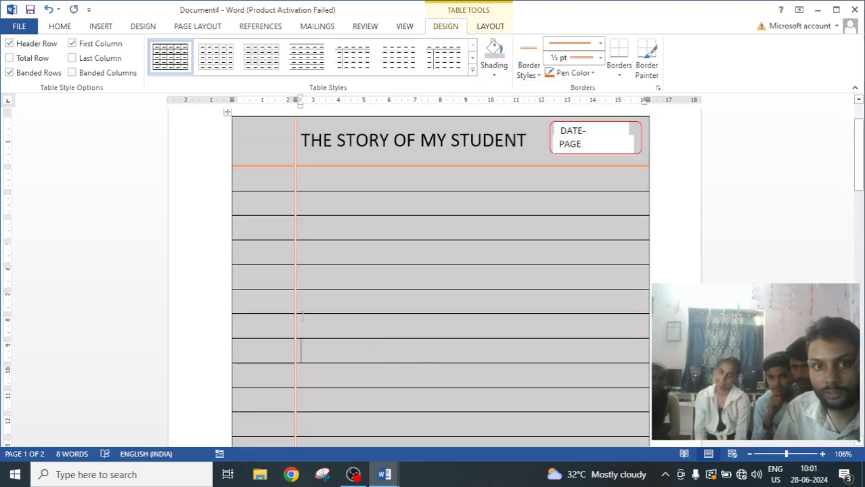
Fill the DATE and PAGE NO. box with Gray-25%, Background 2, Darker 10%.
scroll(332, 306, down, 6)
scroll(336, 307, up, 7)
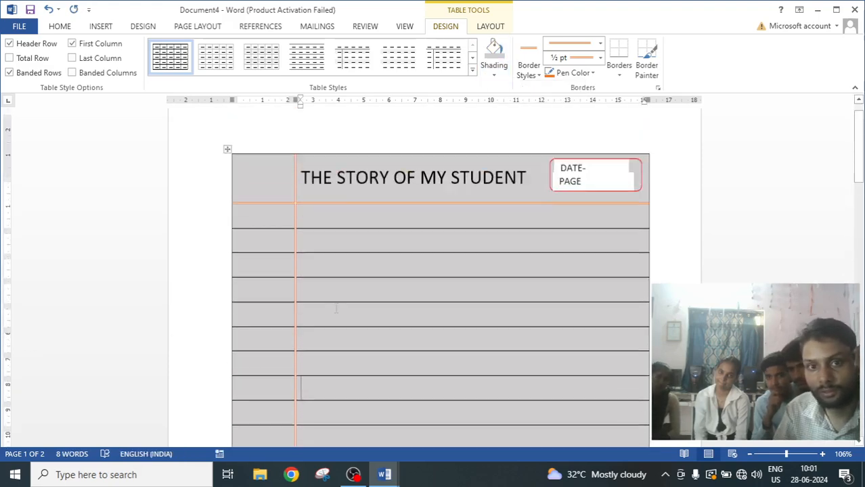
scroll(380, 312, down, 3)
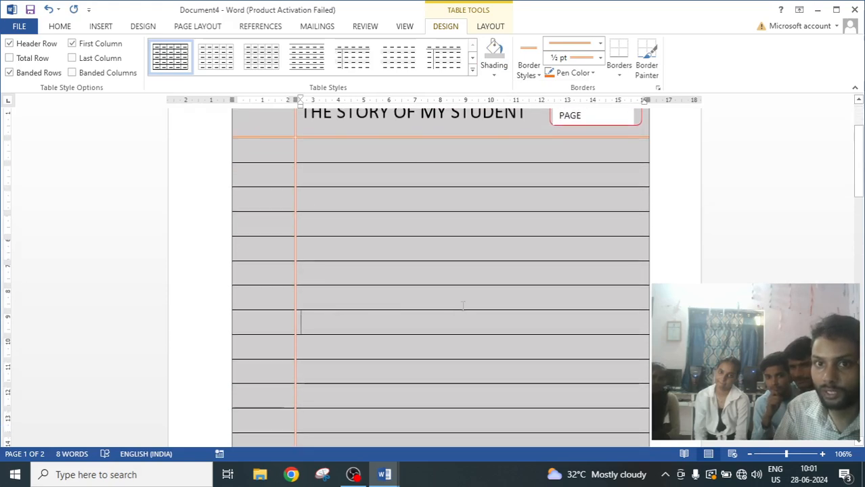
scroll(463, 306, up, 3)
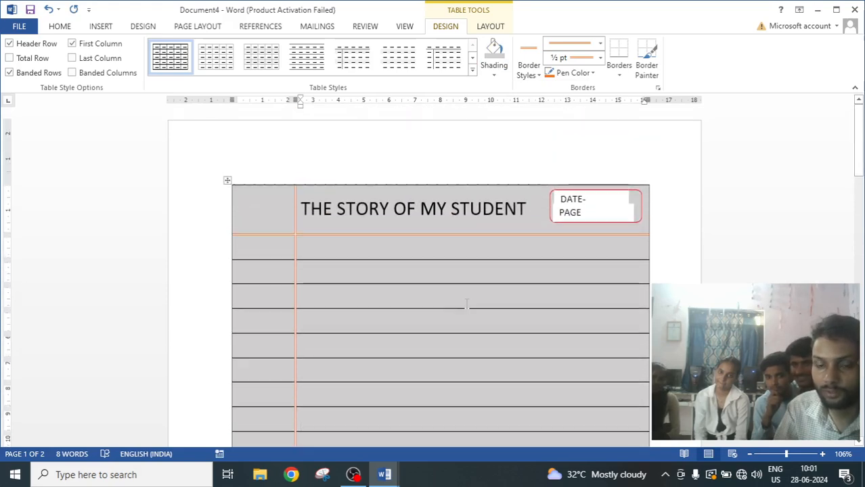
click(616, 212)
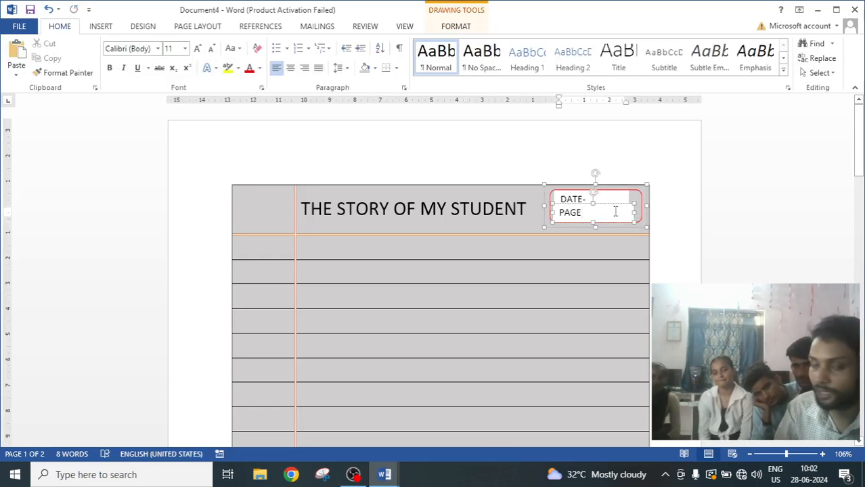
click(458, 27)
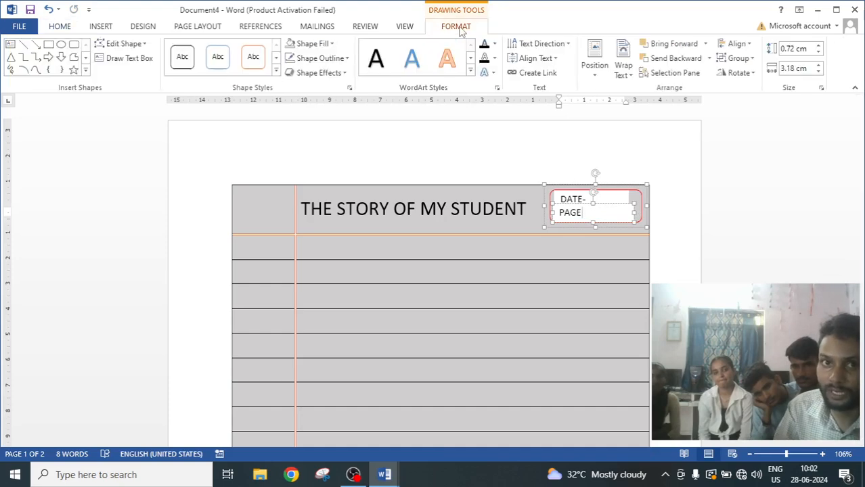
click(317, 43)
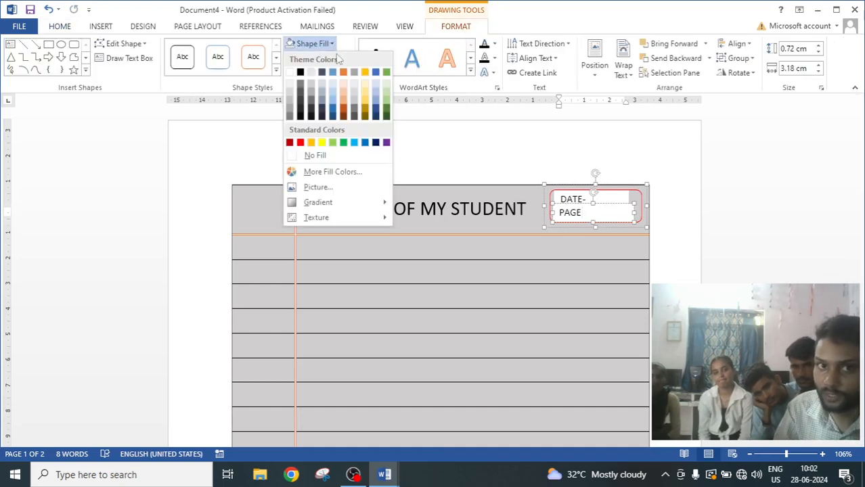
click(312, 87)
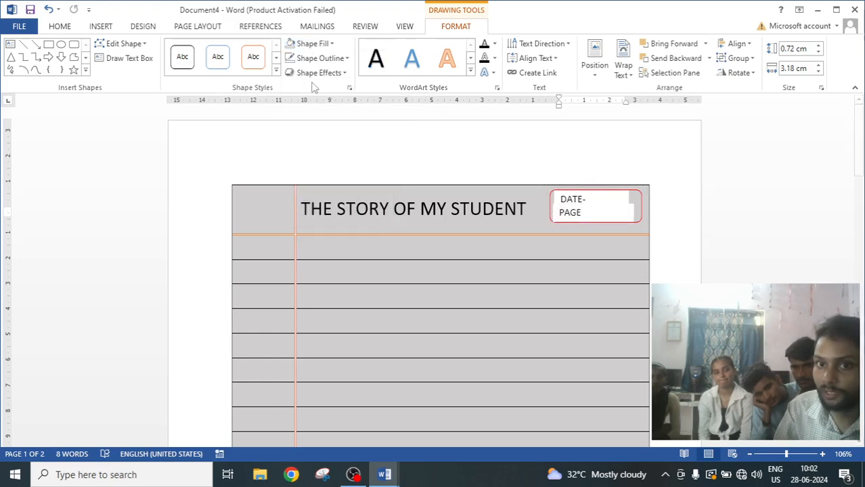
click(622, 198)
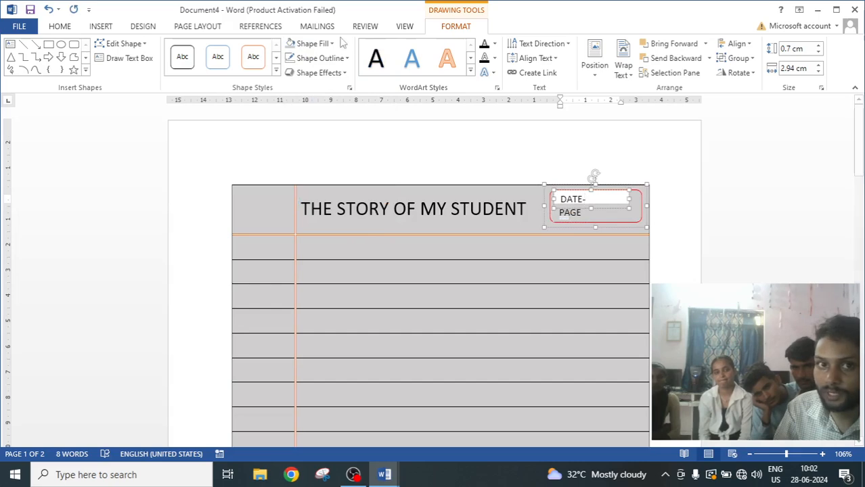
click(313, 43)
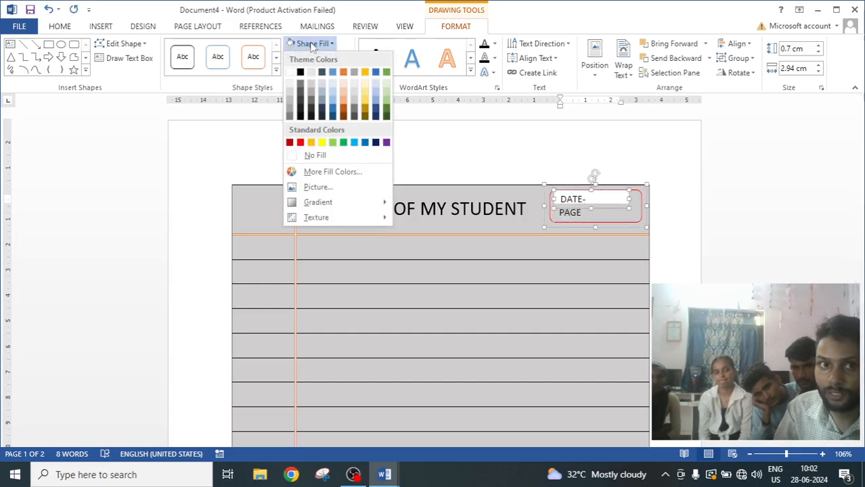
click(313, 44)
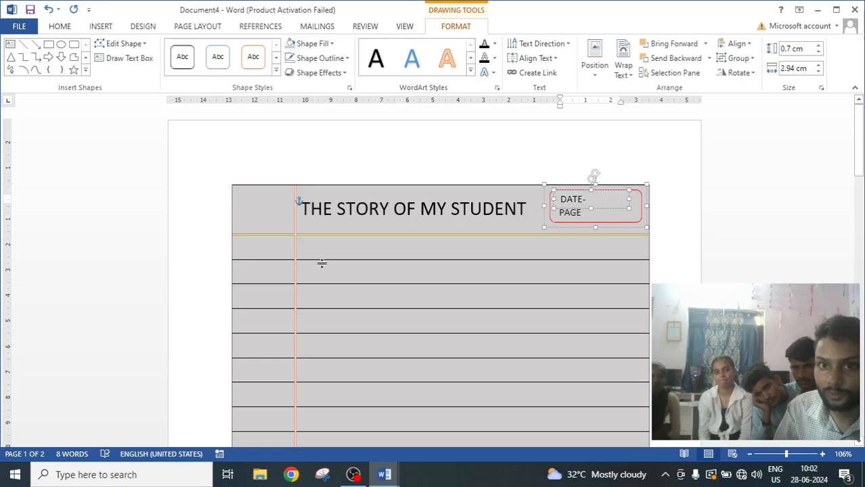
click(349, 298)
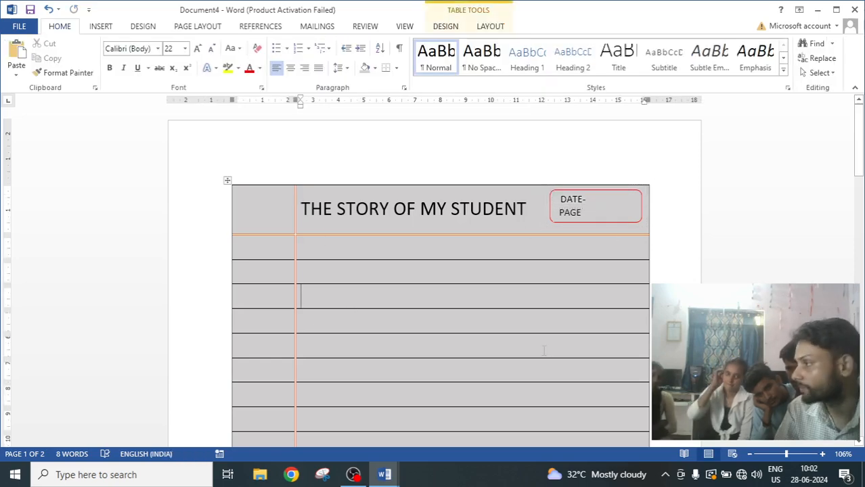
Select the whole table and set its shading to white.
scroll(544, 349, down, 5)
scroll(544, 350, up, 5)
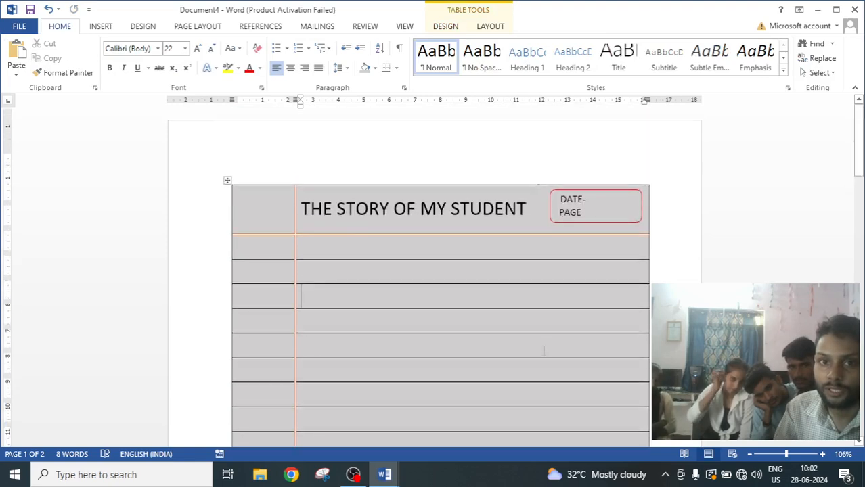
scroll(544, 349, down, 5)
scroll(544, 350, up, 3)
scroll(543, 350, up, 2)
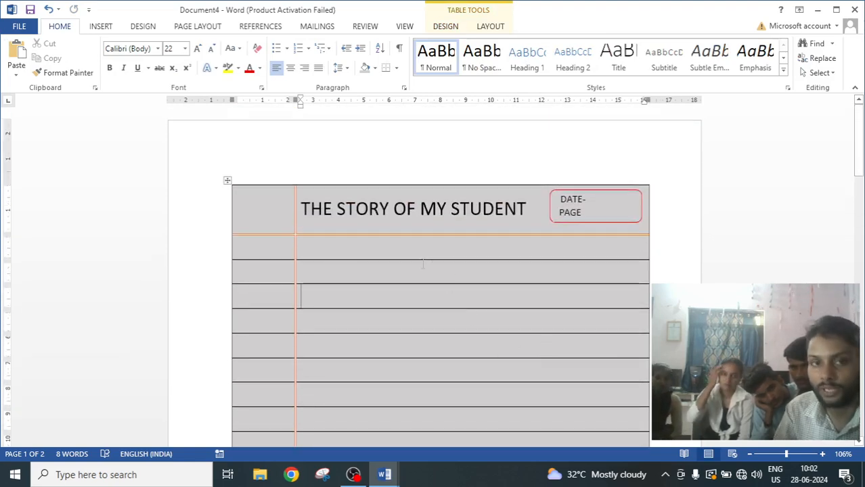
click(227, 181)
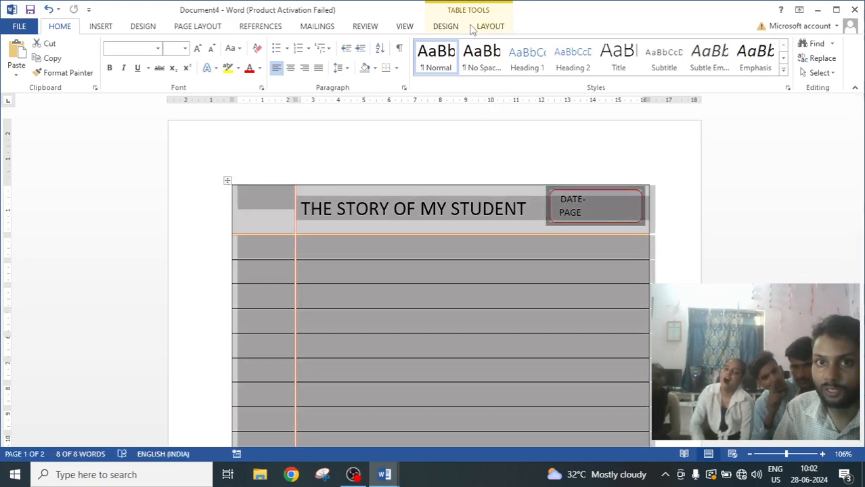
click(447, 26)
click(494, 68)
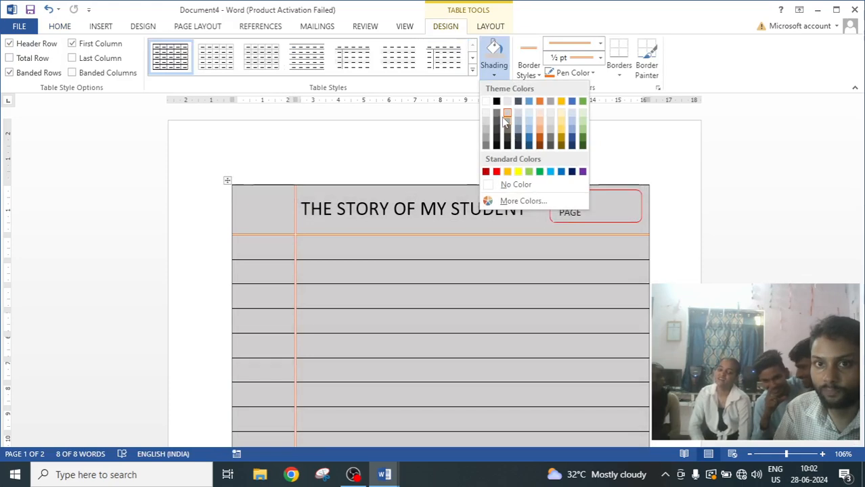
click(486, 103)
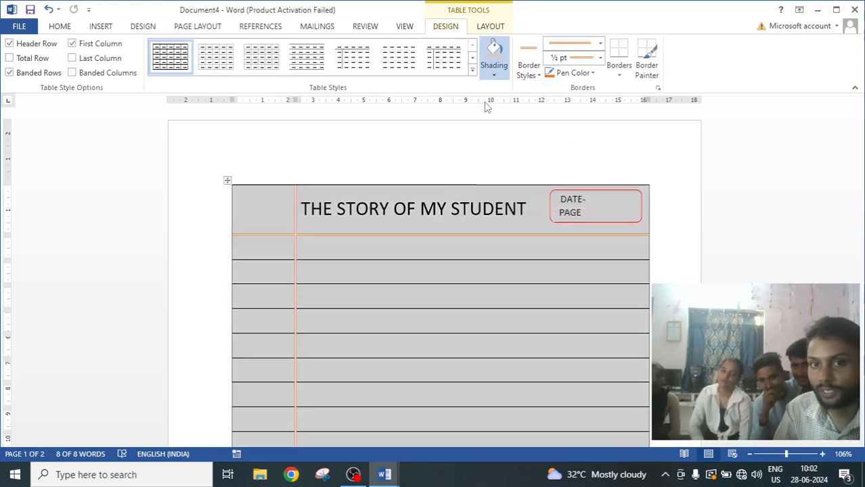
click(444, 324)
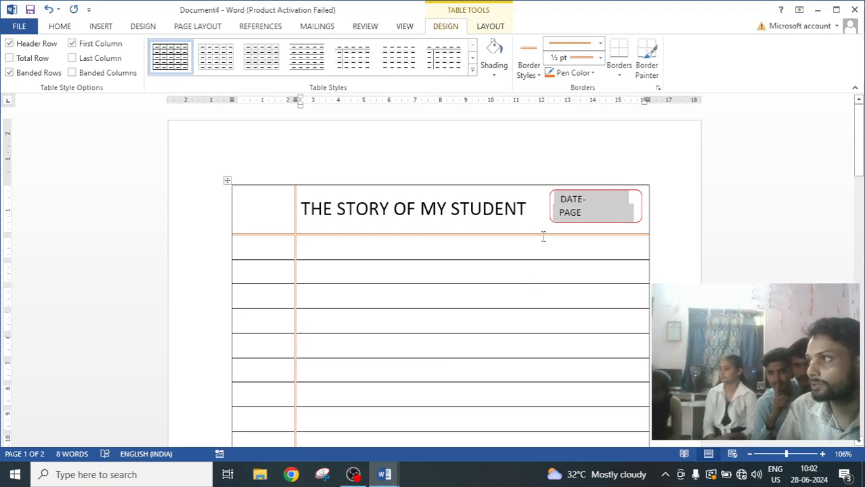
scroll(378, 405, down, 3)
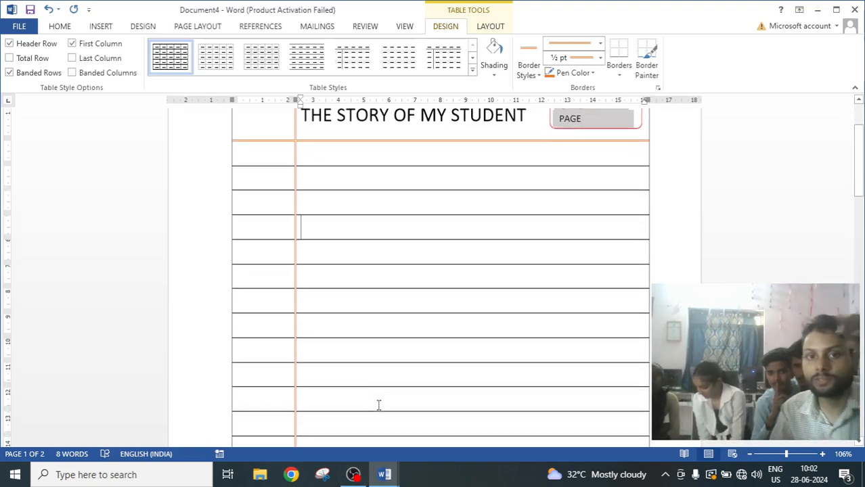
scroll(378, 406, up, 2)
scroll(379, 406, down, 1)
scroll(378, 405, down, 1)
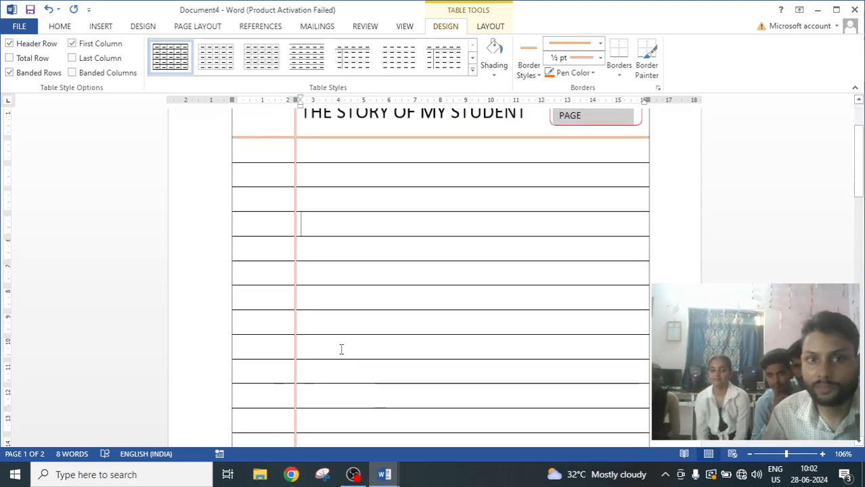
click(314, 155)
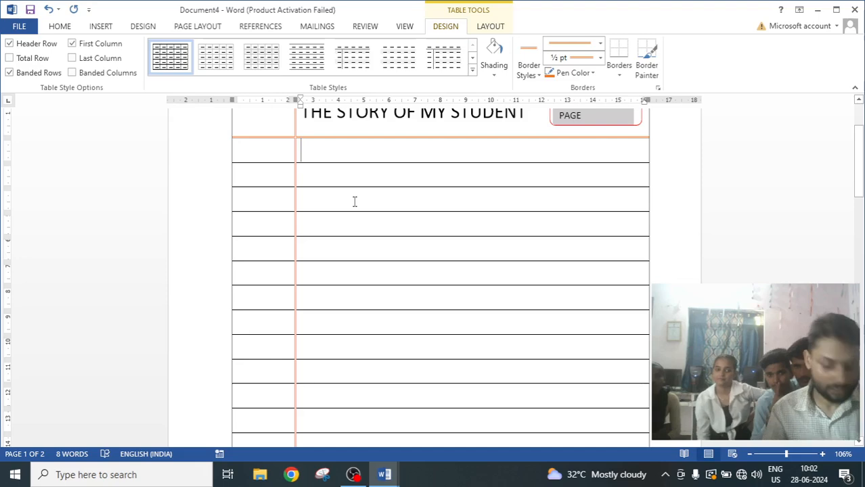
text(THE STORYT)
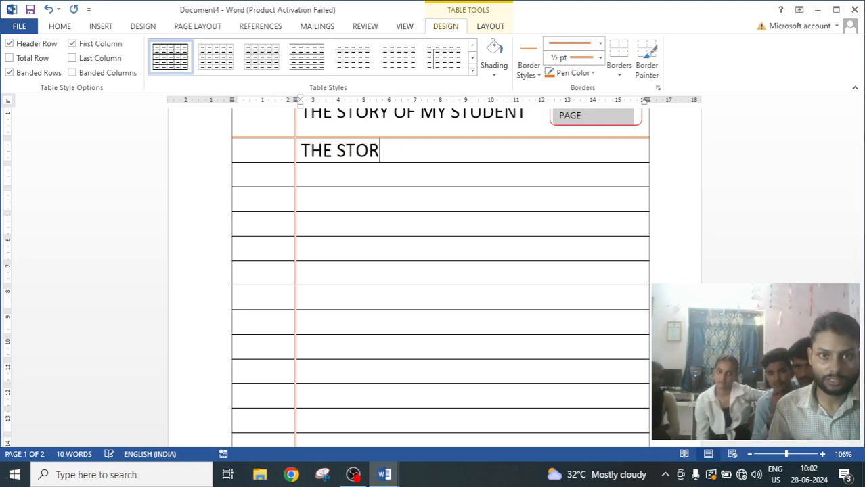
key(BackSpace)
key(BackSpace)
key(BackSpace)
key(BackSpace)
key(BackSpace)
key(BackSpace)
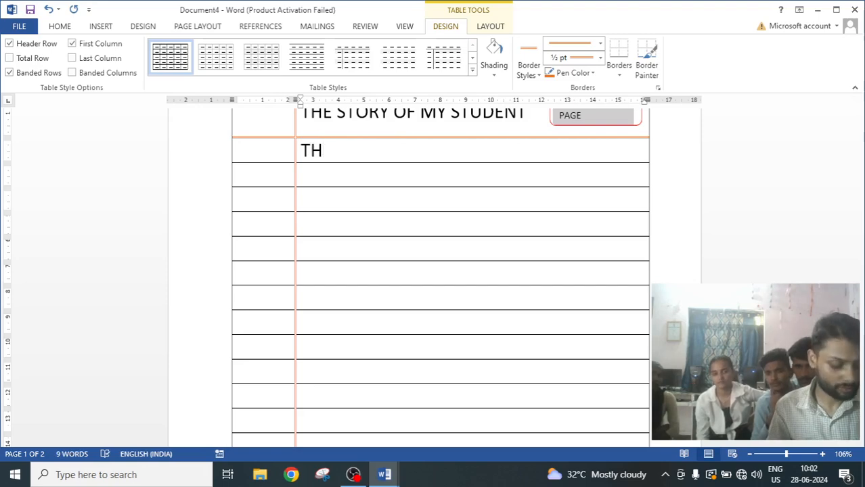
key(BackSpace)
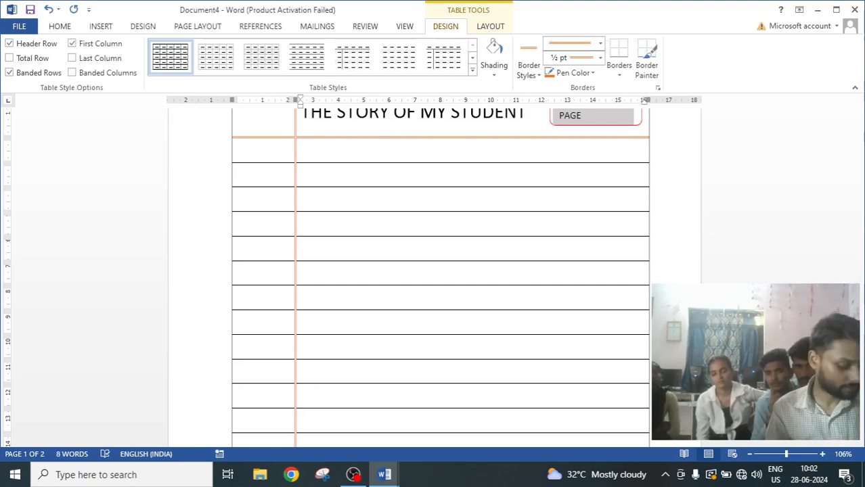
Write "There are two friends in my village" in the first lined row under the title.
text(There )
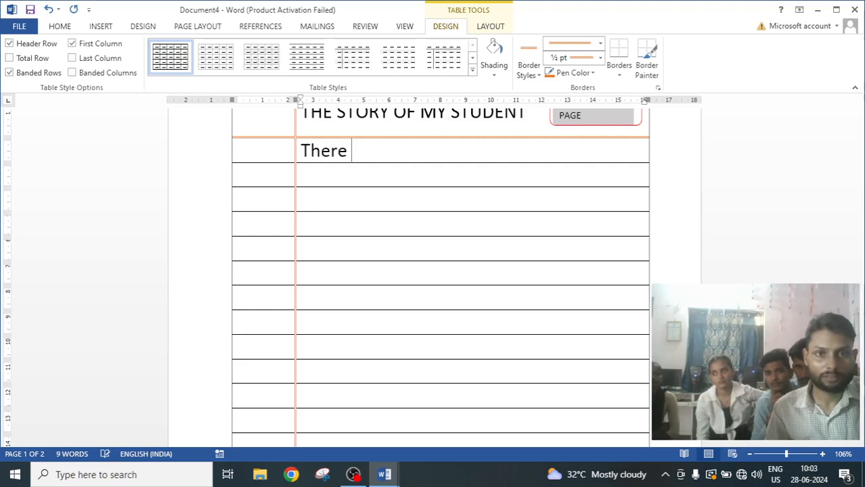
text(are t)
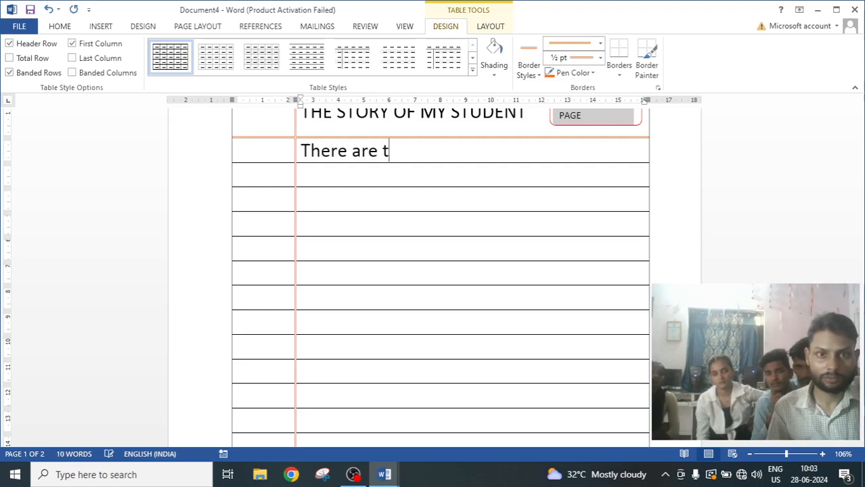
text(ow)
key(BackSpace)
key(BackSpace)
text(o)
key(BackSpace)
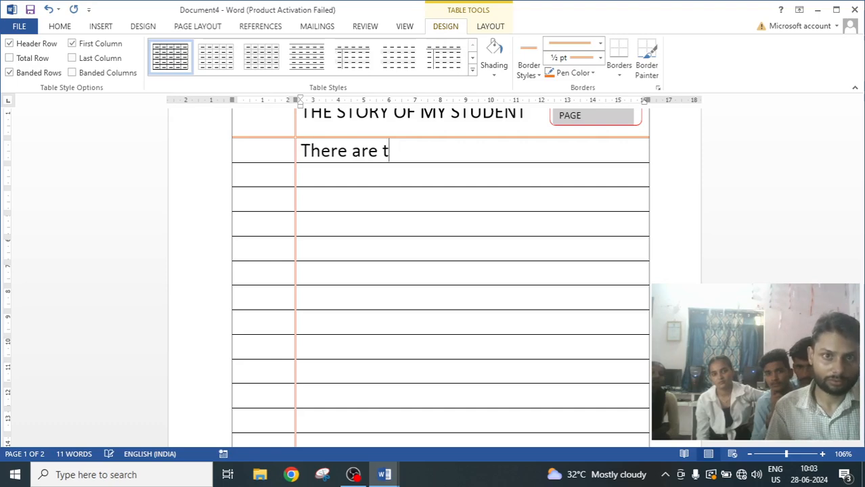
text(wo frien)
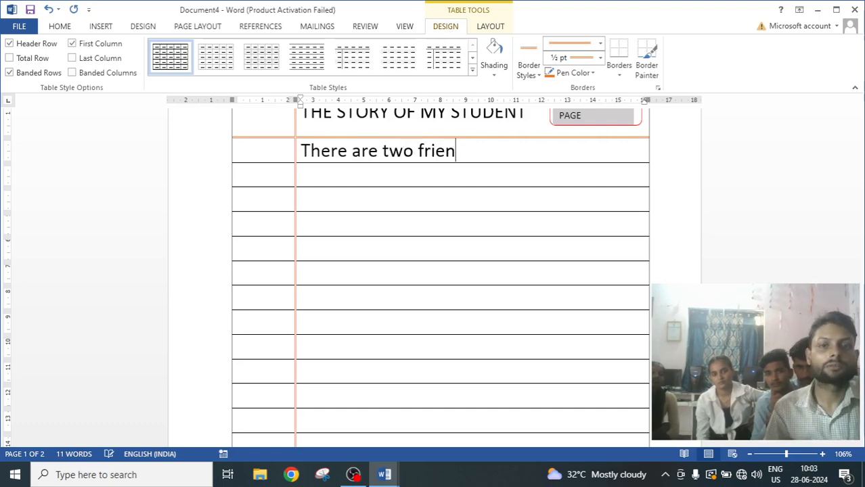
text(ds in my )
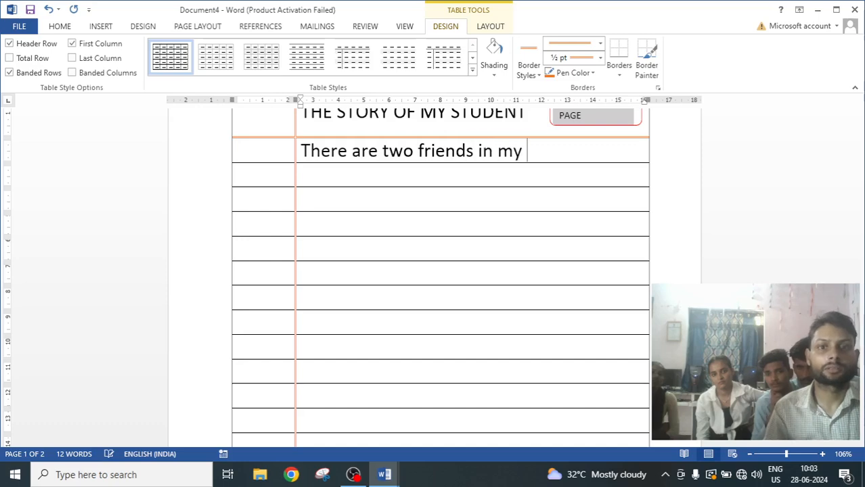
text(vilaae)
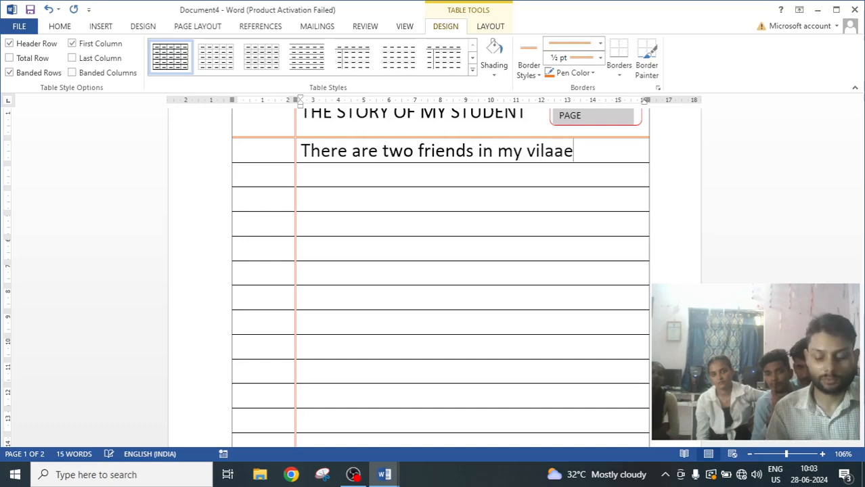
key(BackSpace)
key(BackSpace)
key(BackSpace)
text(l;)
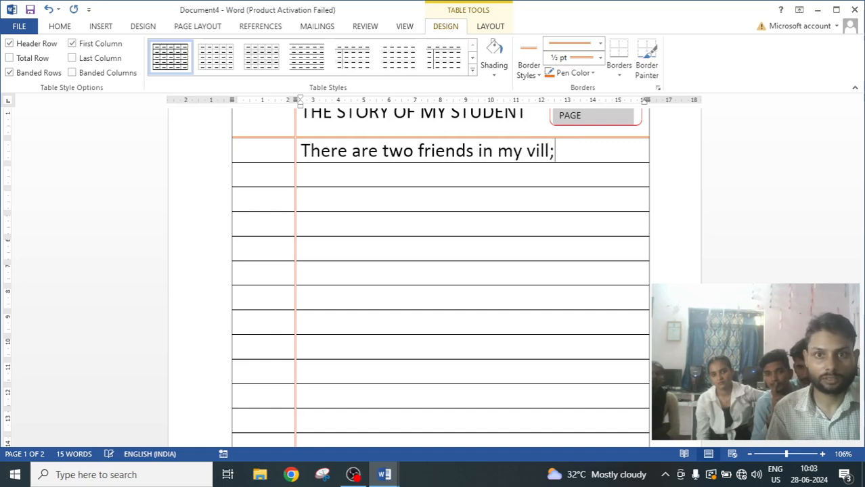
key(BackSpace)
text(age)
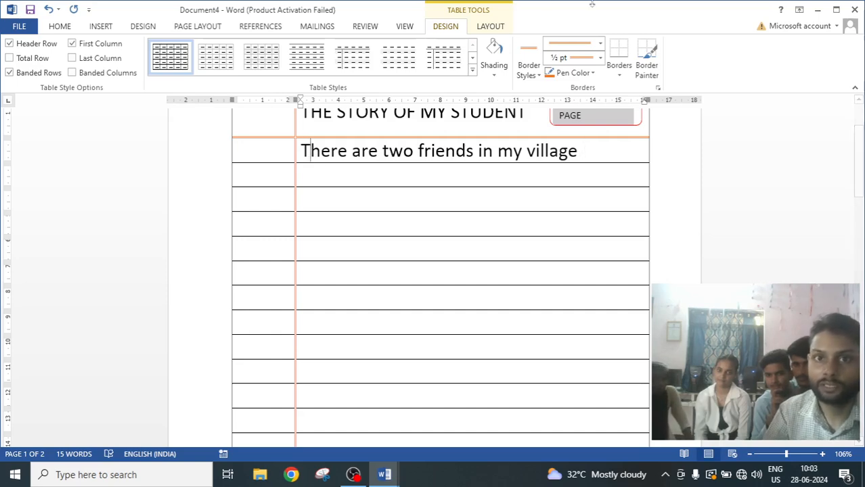
Set the table's default left cell margin to 0 cm in the cell margins options.
click(492, 26)
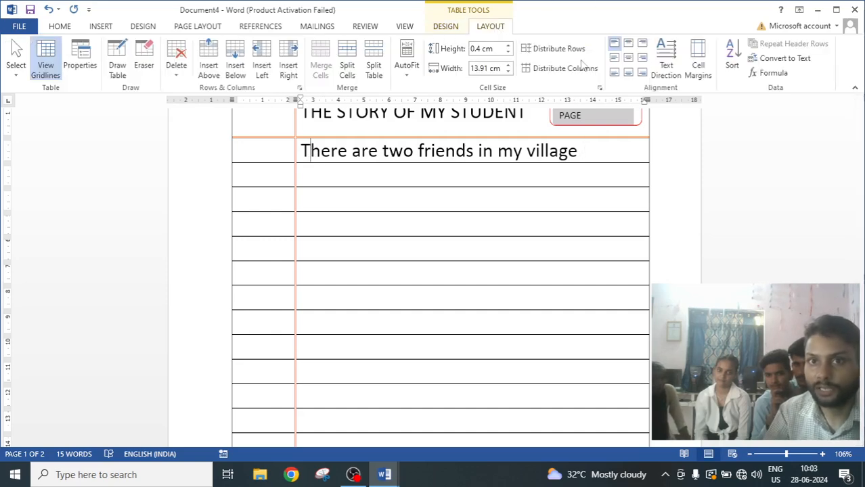
click(704, 61)
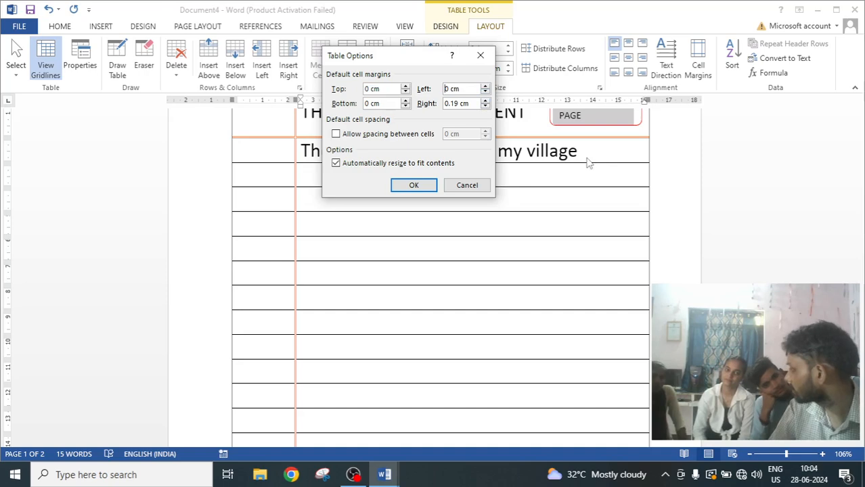
click(406, 186)
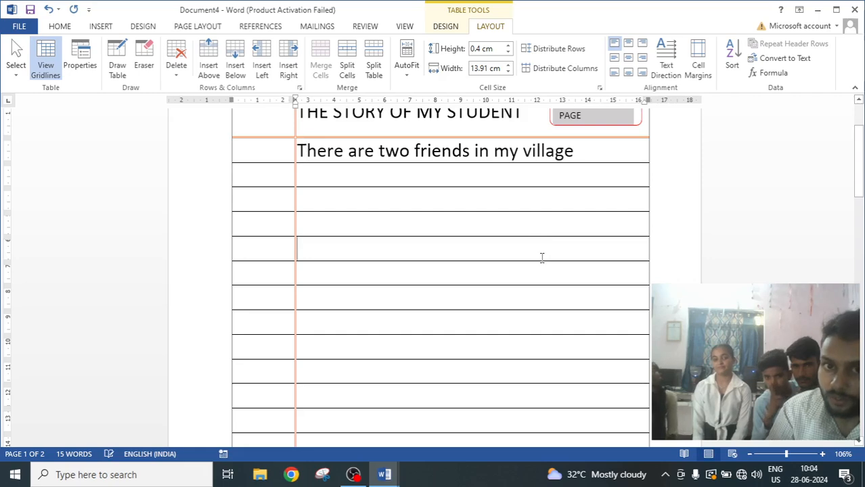
Fill the next five lined rows with random filler text, one line per row.
scroll(542, 257, up, 2)
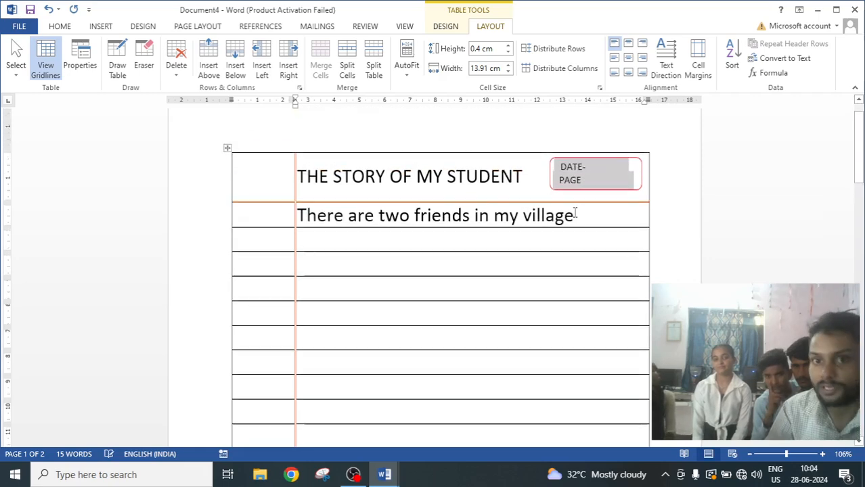
click(319, 238)
text(cvbnmc,vnb,ncmv,)
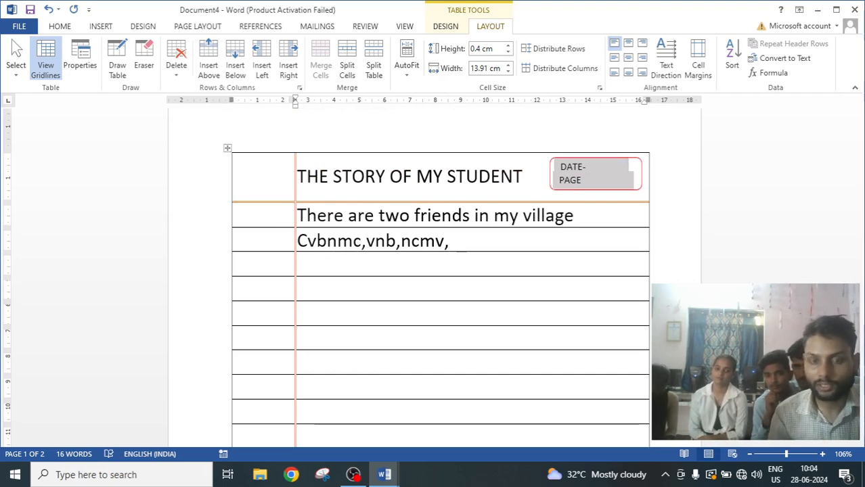
click(306, 260)
text(vb)
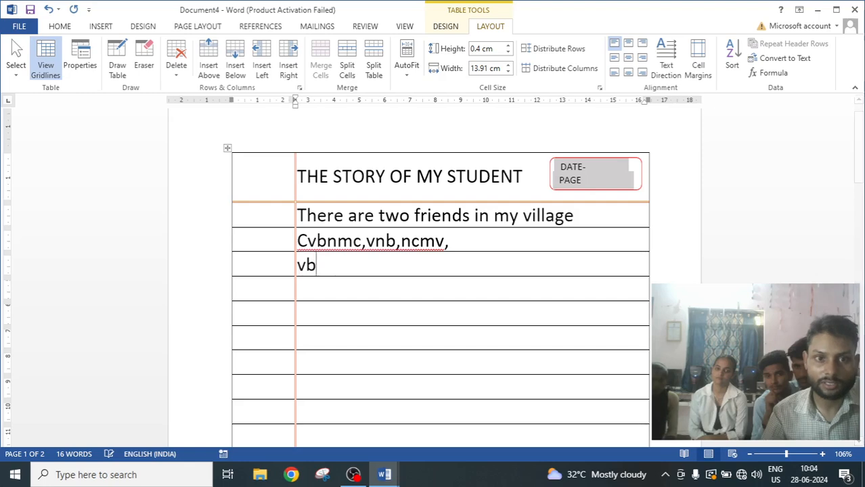
text(cvbcvbcvb)
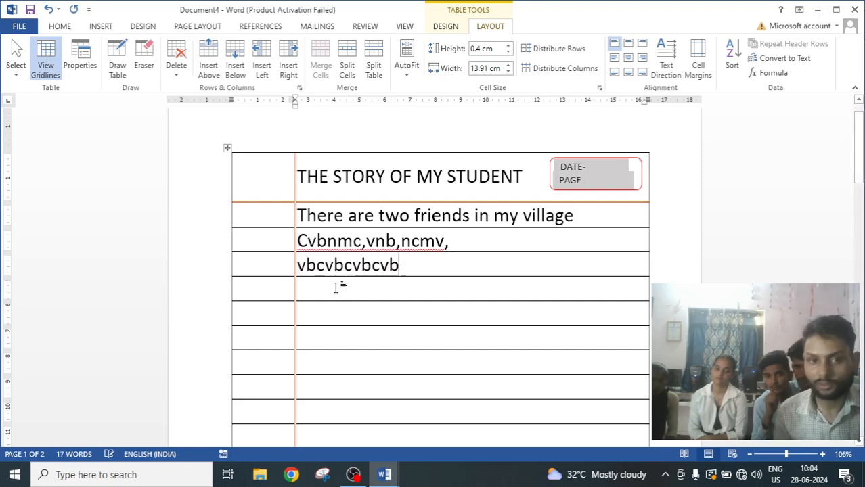
key(Down)
text(cjkvbhjkcvhjkbc)
key(Down)
text(cvjkh)
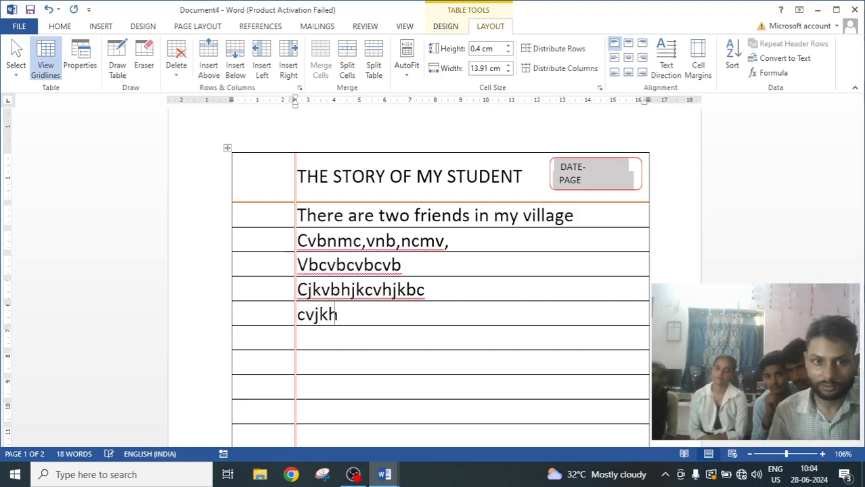
text(bkcvkbjkhckvb)
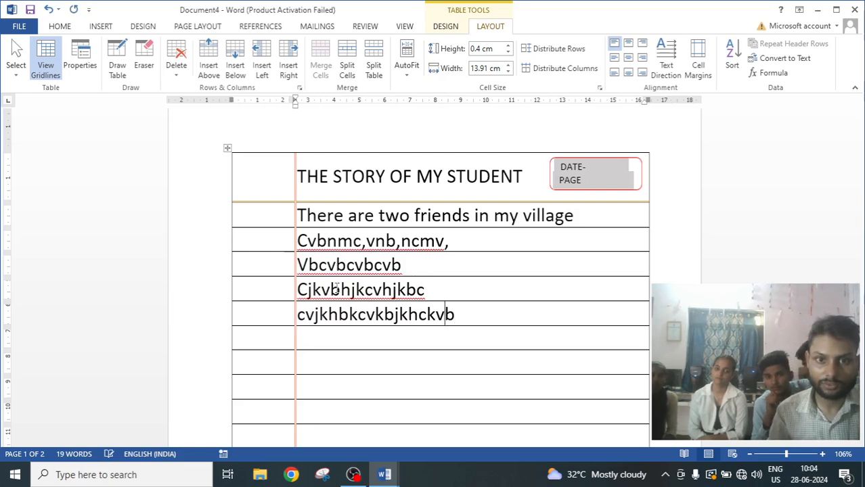
text(kjcvkb)
key(Down)
text(xklcjvblkjcvl)
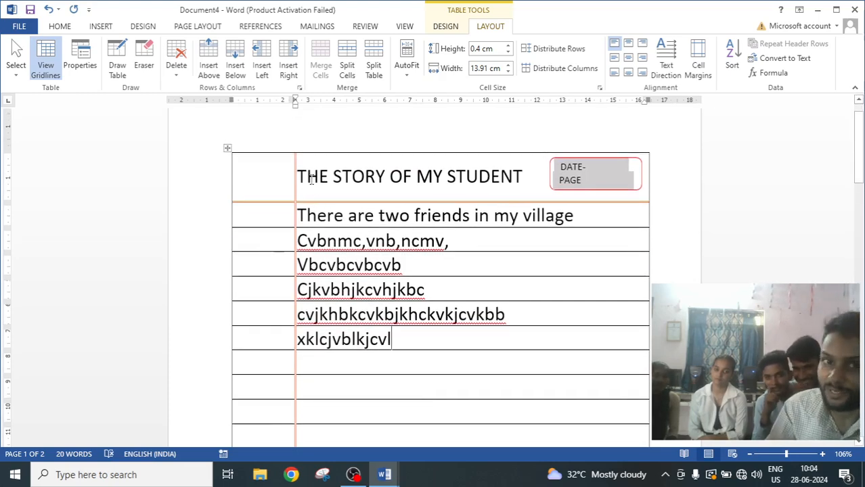
Select the filler text rows and delete their contents.
drag(306, 234, 505, 370)
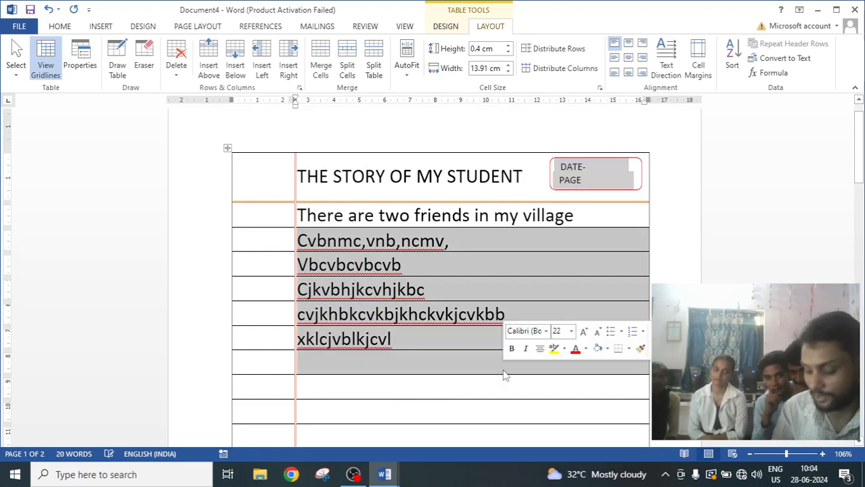
key(Delete)
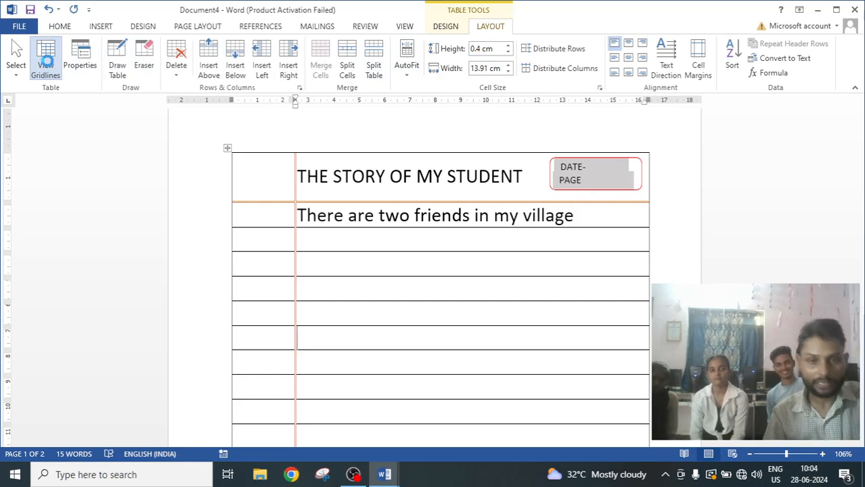
Create a new blank document and open the Insert Table options without inserting a table.
key(ctrl+n)
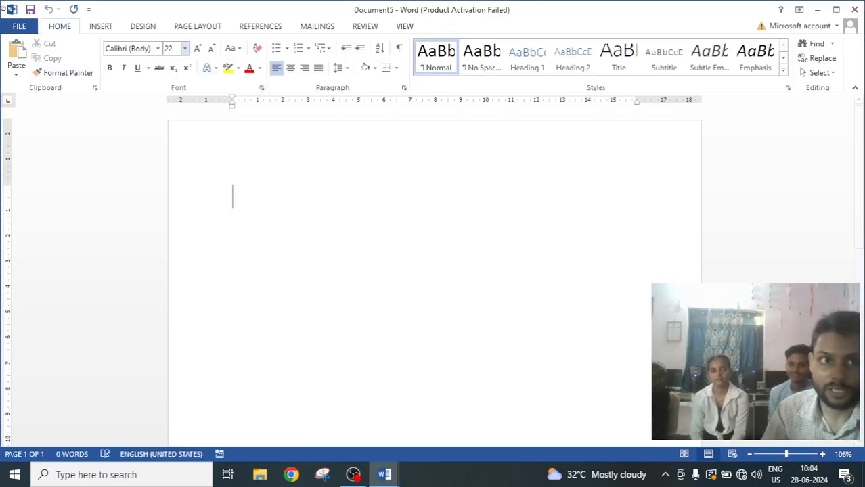
click(102, 27)
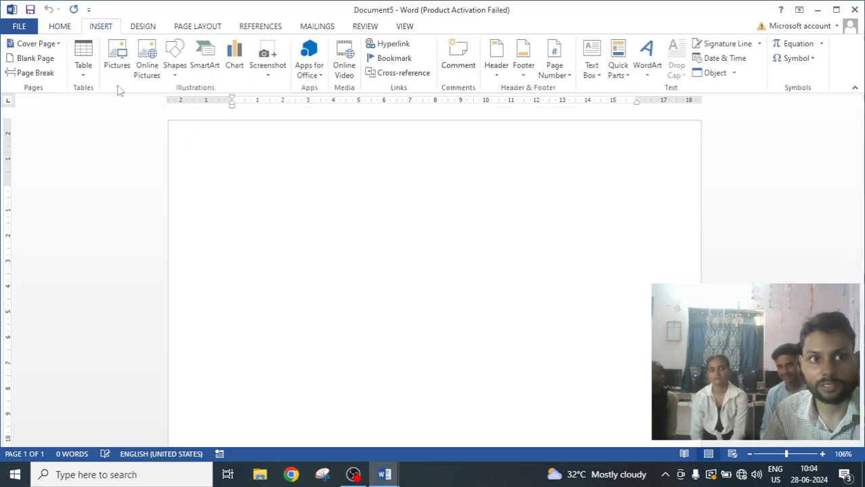
click(83, 68)
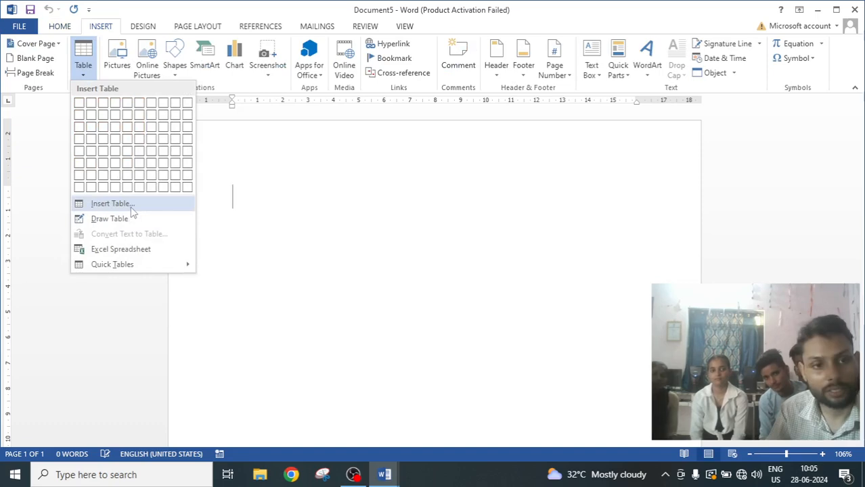
click(115, 203)
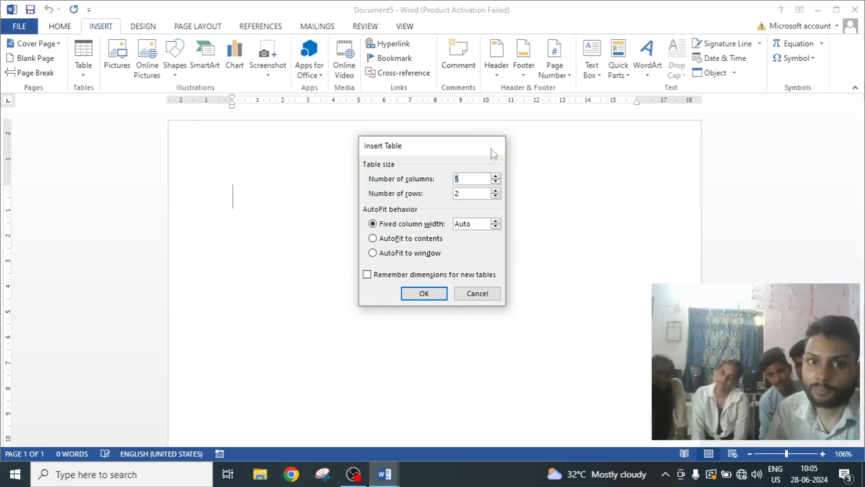
click(491, 147)
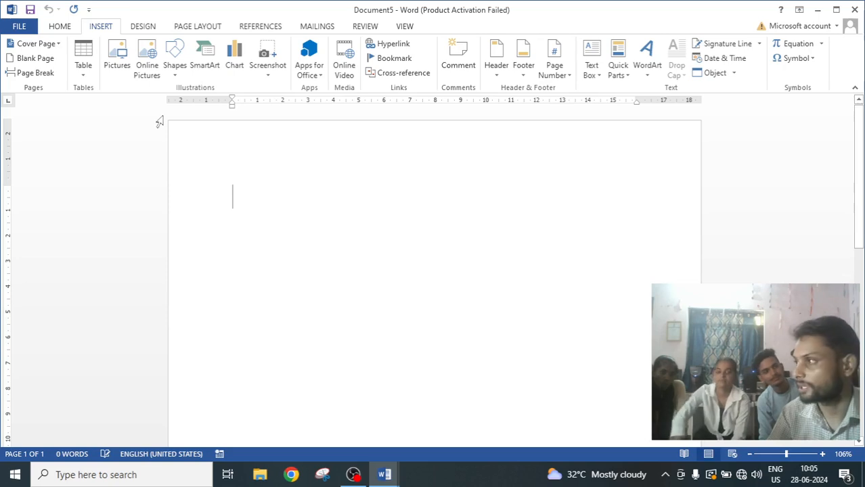
click(84, 65)
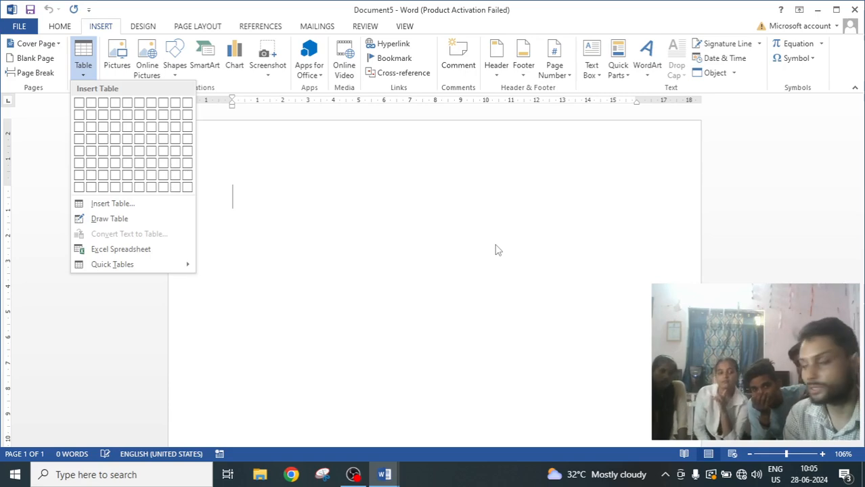
click(473, 200)
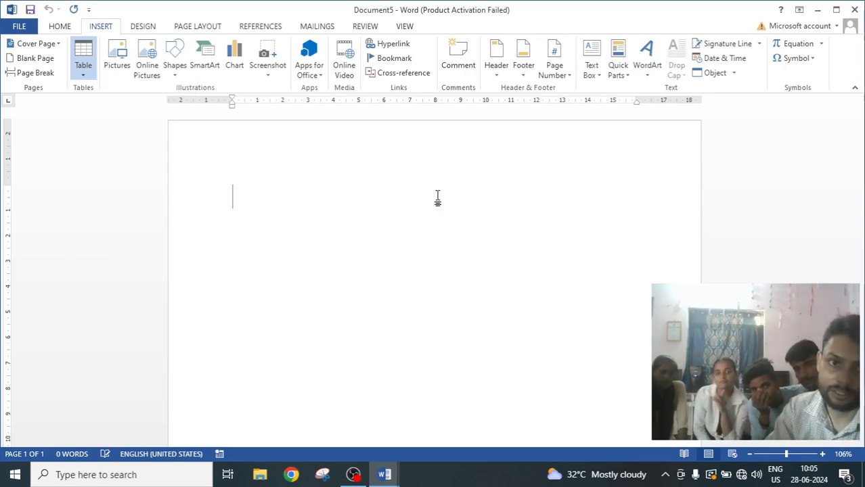
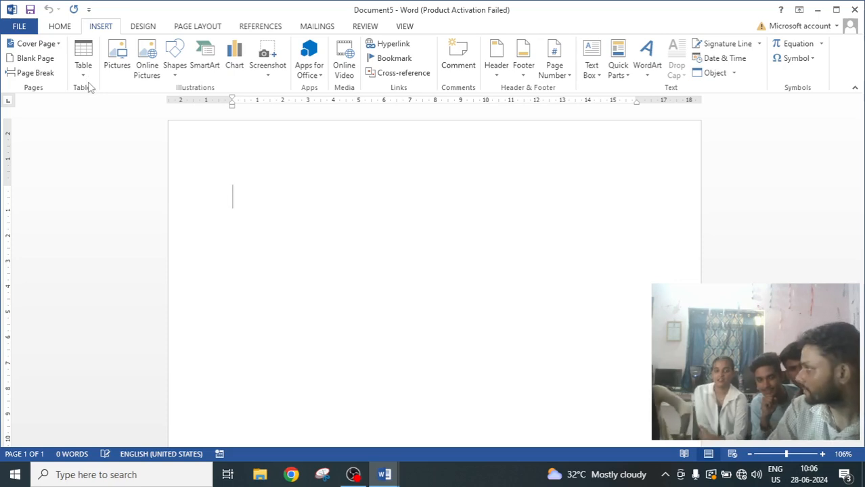
Insert a 3×3 table and enter 213 in its first cell.
click(84, 73)
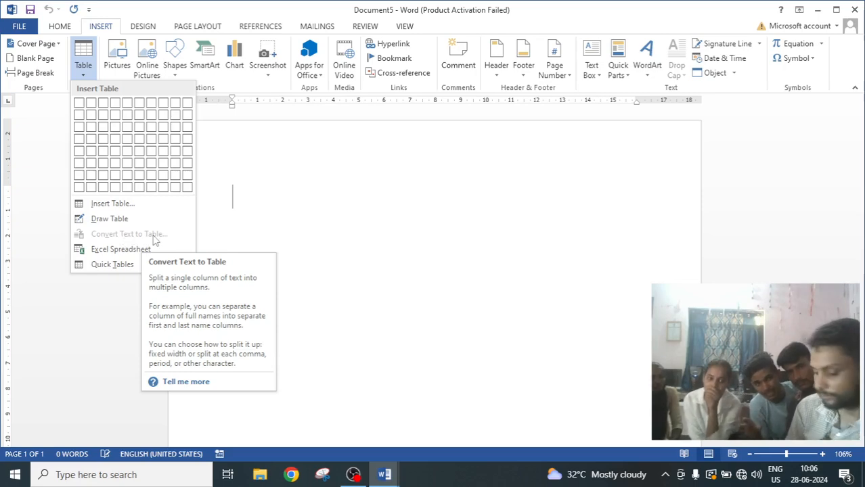
click(359, 145)
click(83, 65)
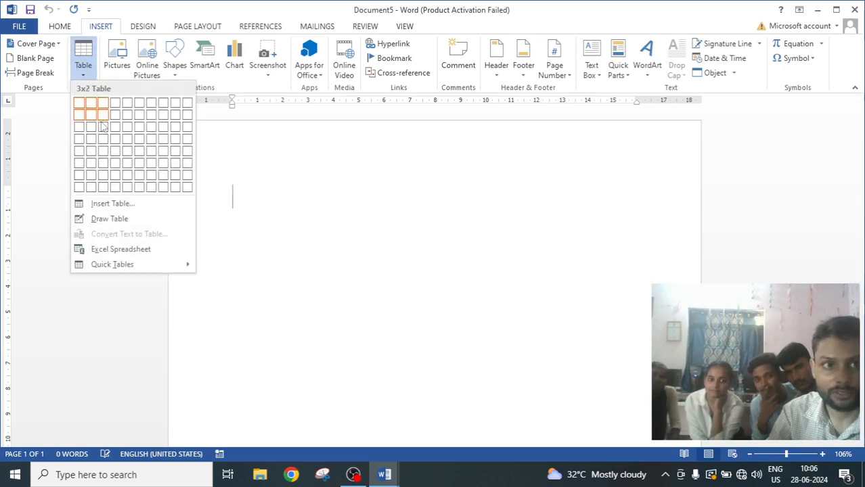
click(105, 129)
text(213)
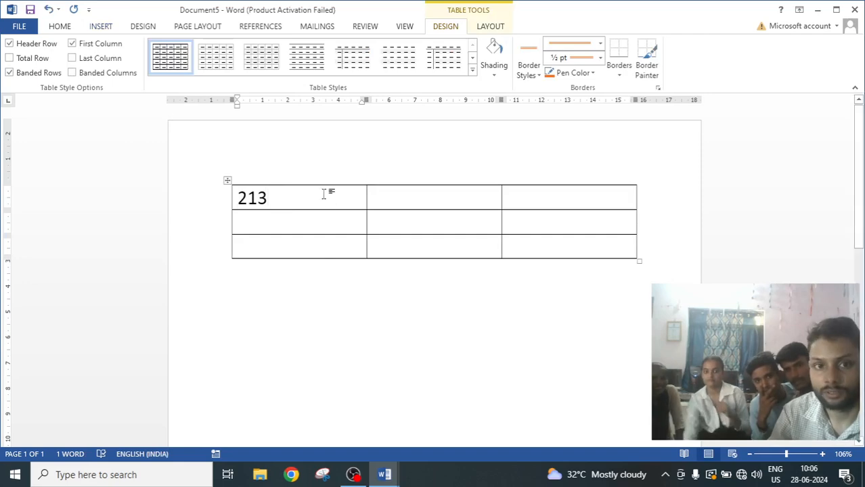
Below the table, enter 5465, 878, 787 and 587 as separate lines.
click(227, 181)
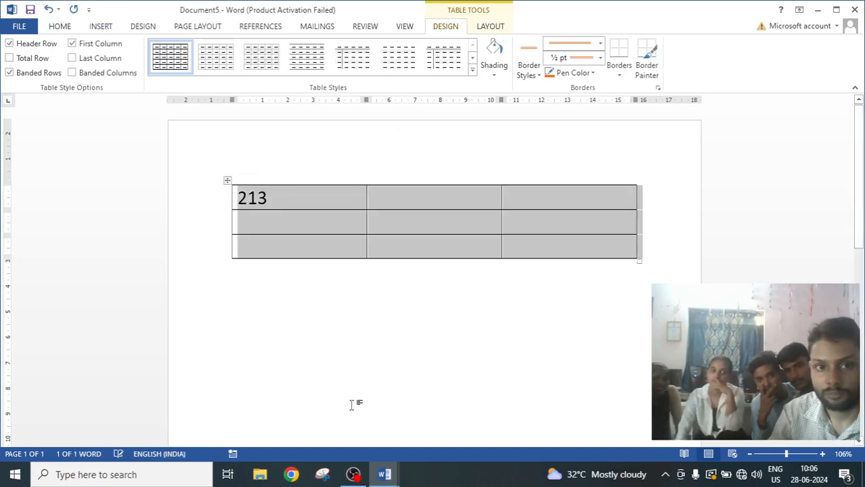
click(264, 319)
key(Return)
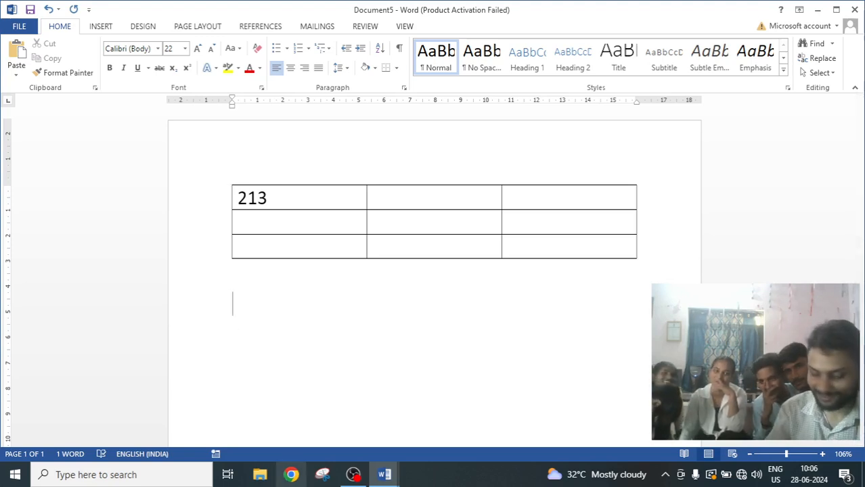
text(5465)
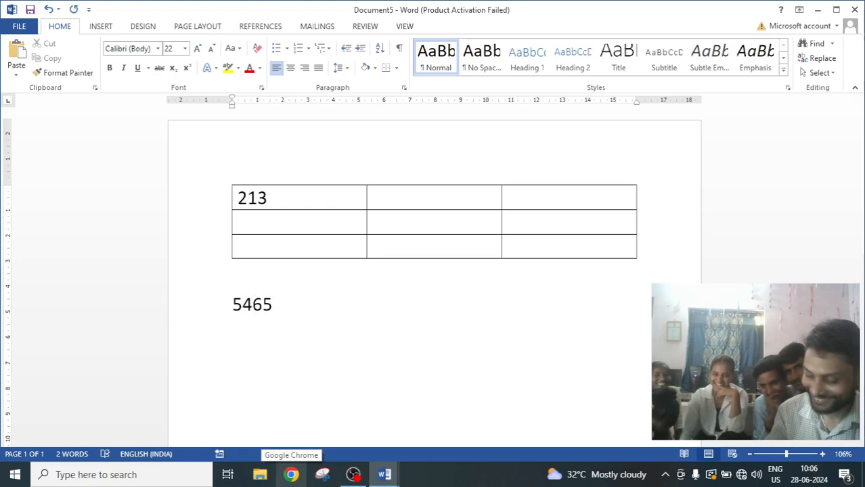
key(Return)
text(878)
key(Return)
text(787)
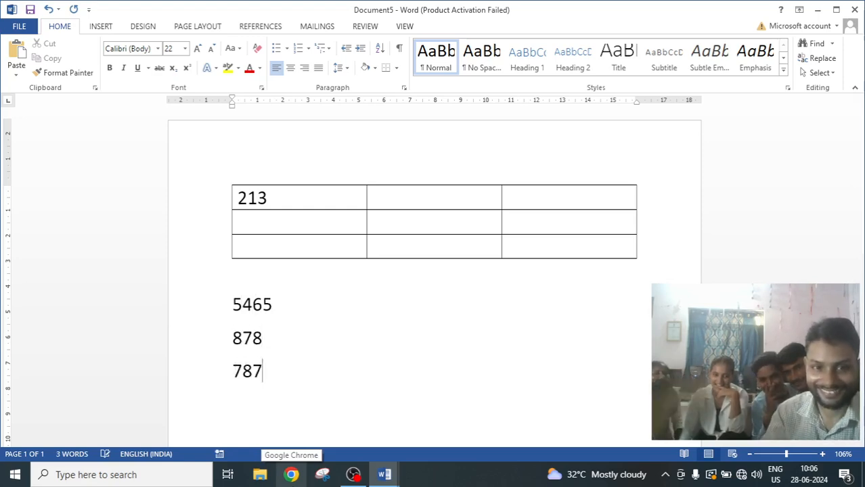
key(Return)
text(587)
key(Return)
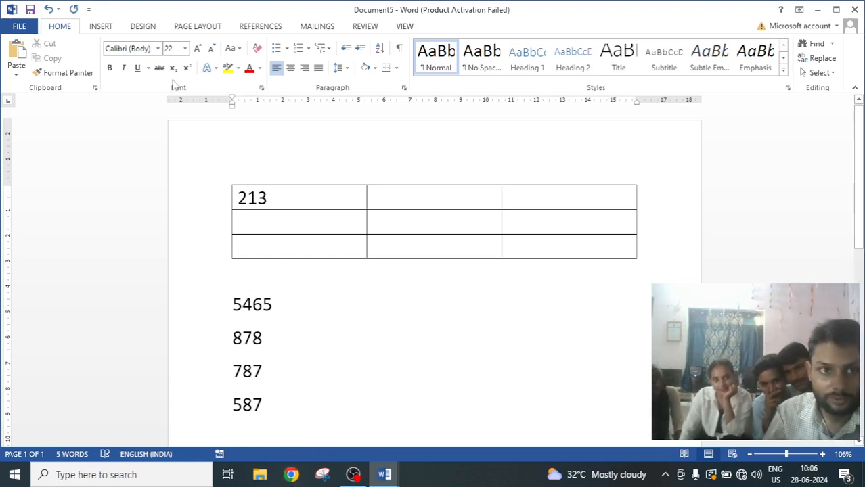
Convert the four number lines into a one-column table separated at paragraphs.
click(100, 27)
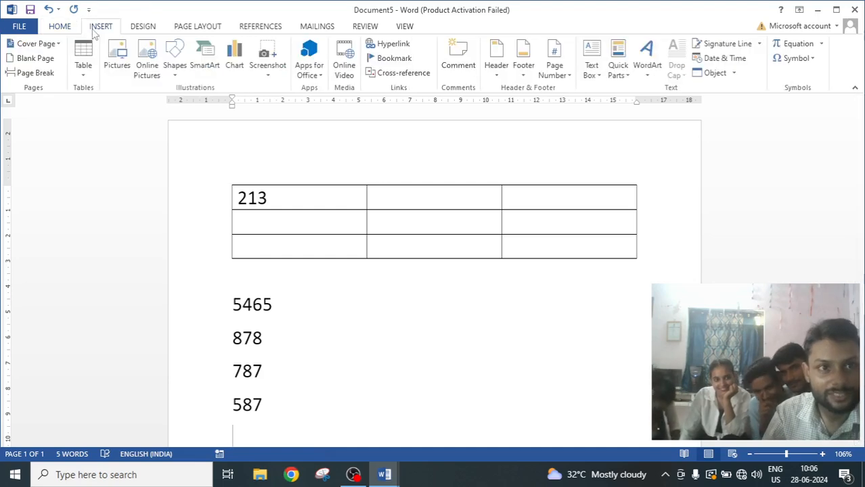
click(84, 64)
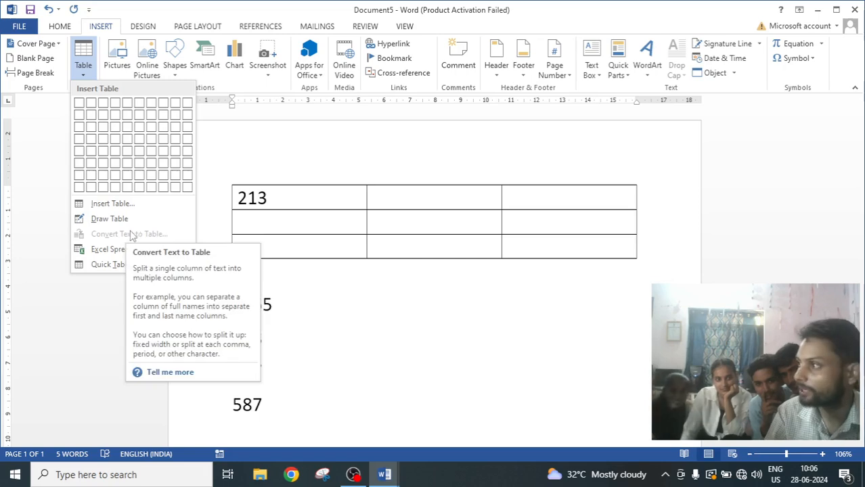
click(327, 386)
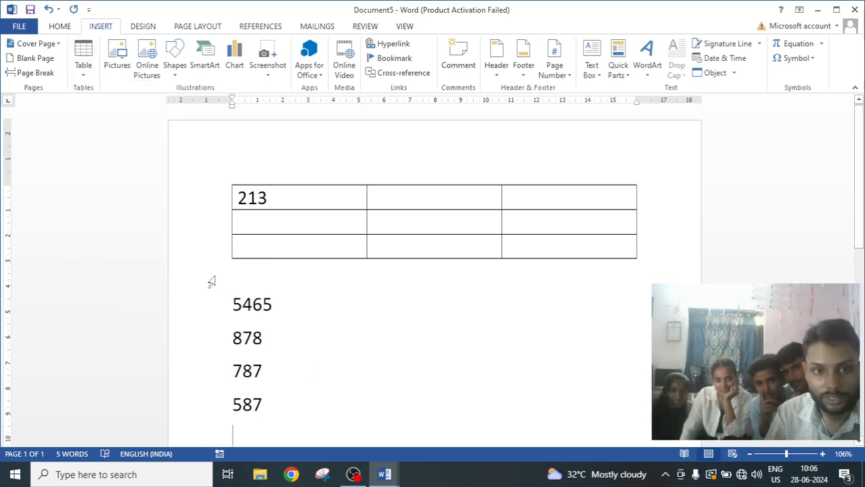
drag(233, 305, 262, 411)
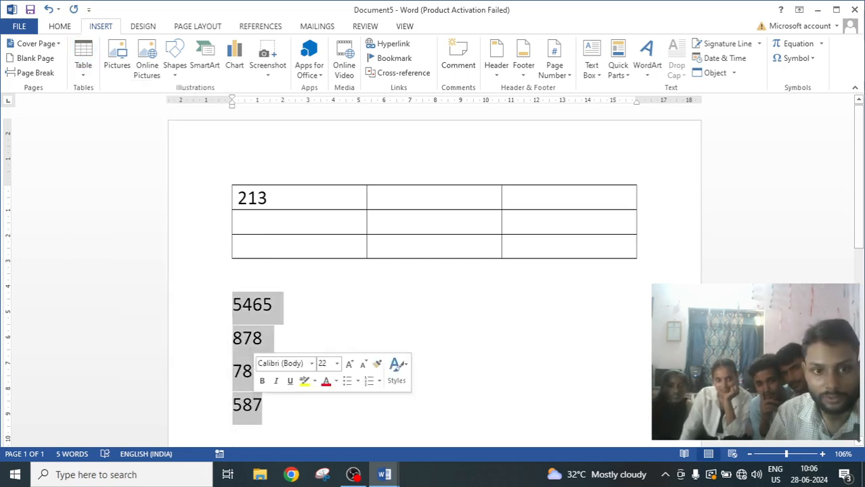
click(84, 67)
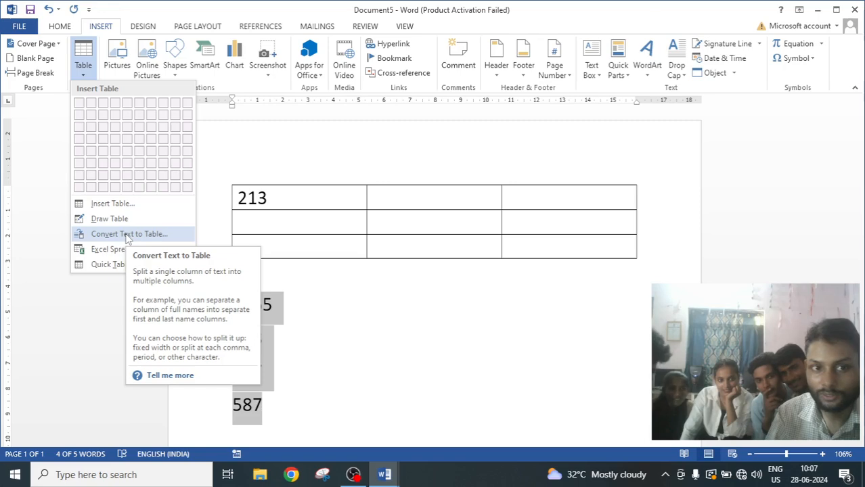
click(127, 236)
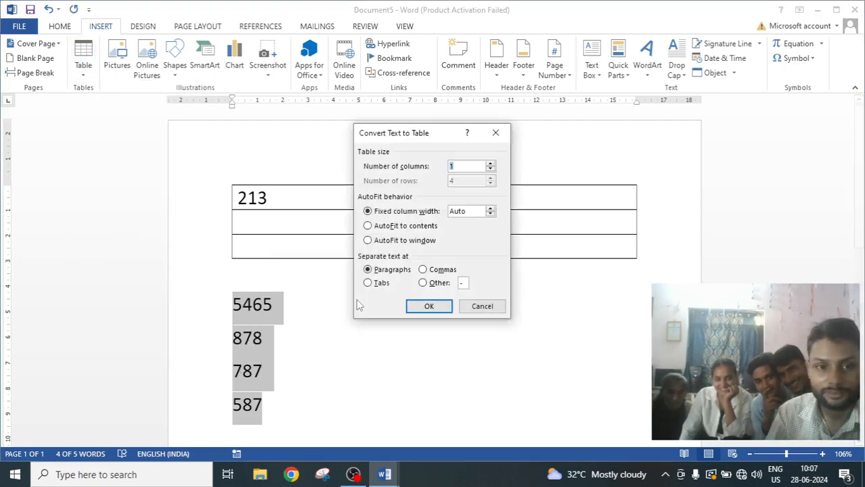
click(428, 305)
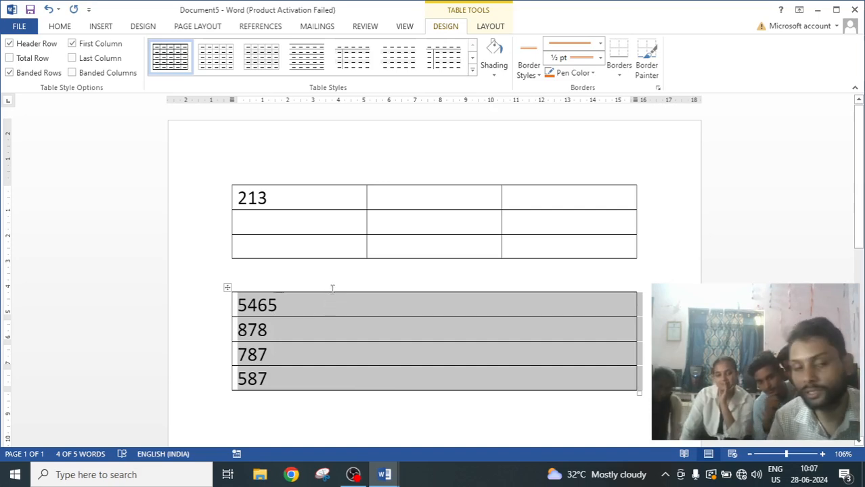
Convert the new one-column table back to text.
click(59, 27)
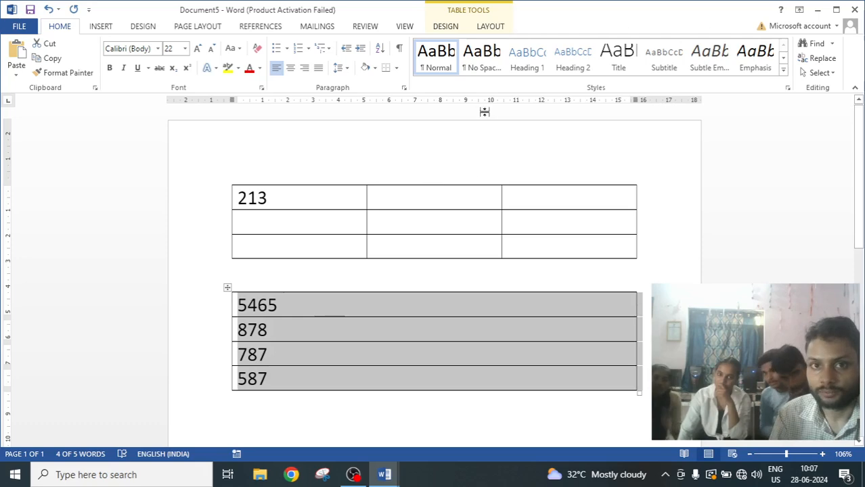
click(491, 27)
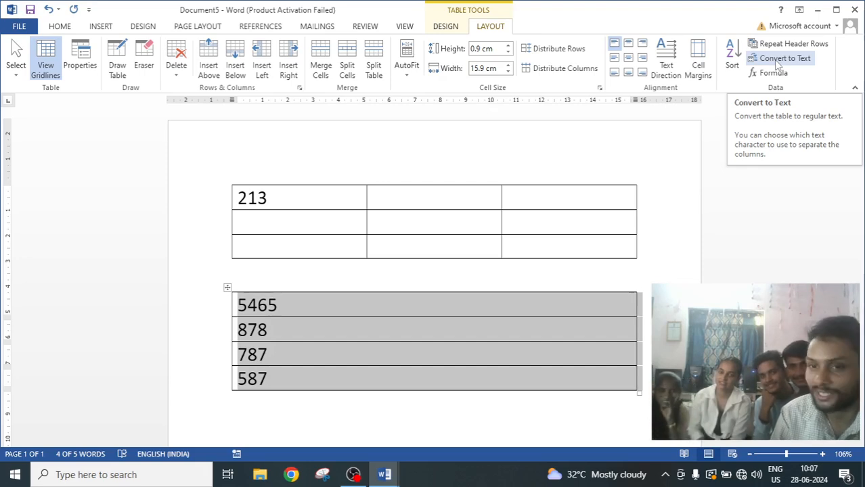
click(778, 59)
click(421, 274)
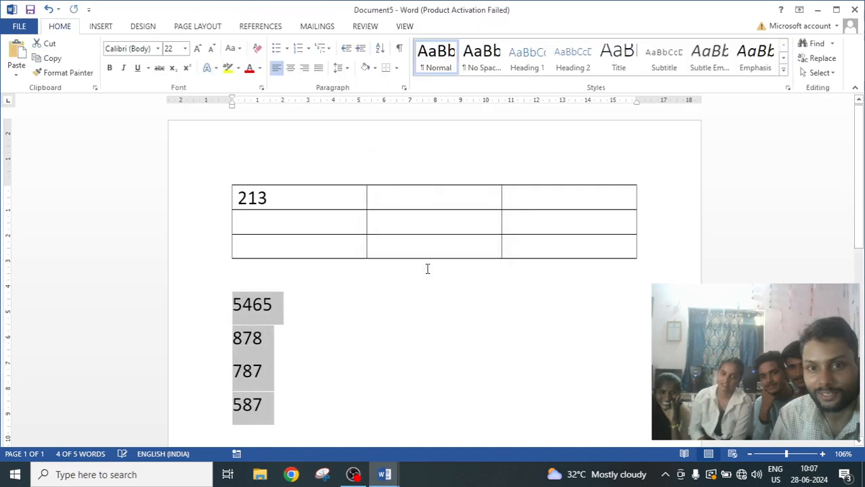
click(400, 340)
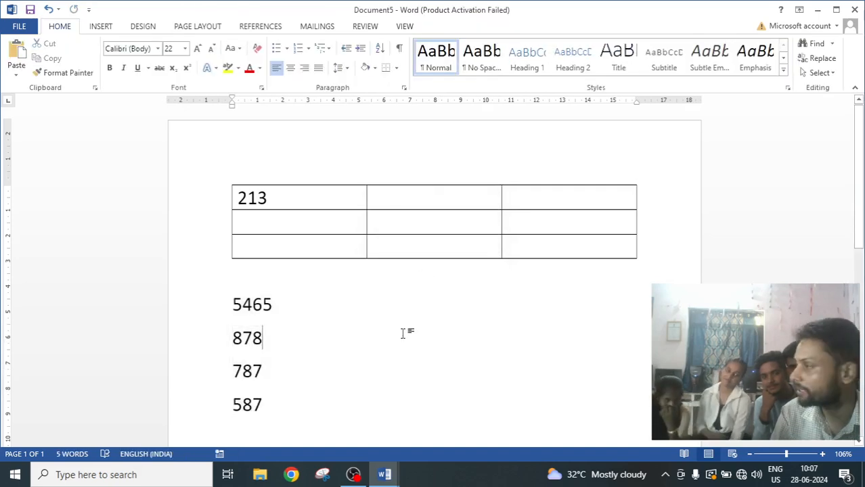
Select the 3×3 table and delete the whole table.
click(100, 26)
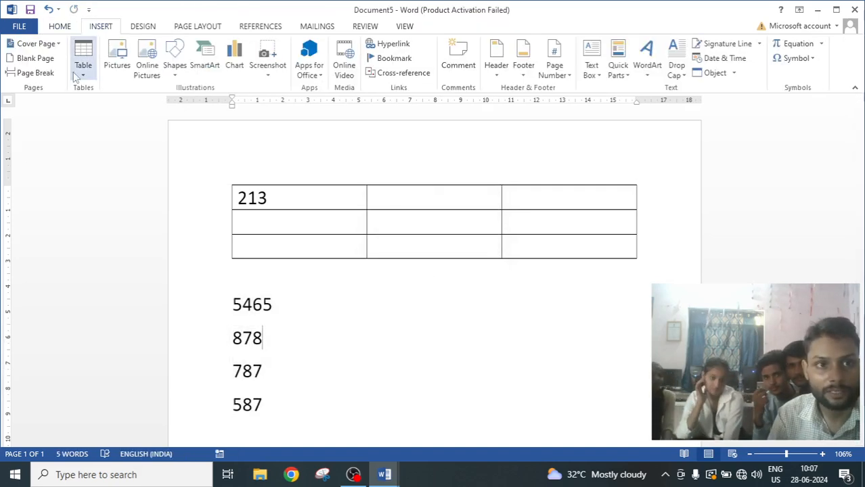
click(83, 73)
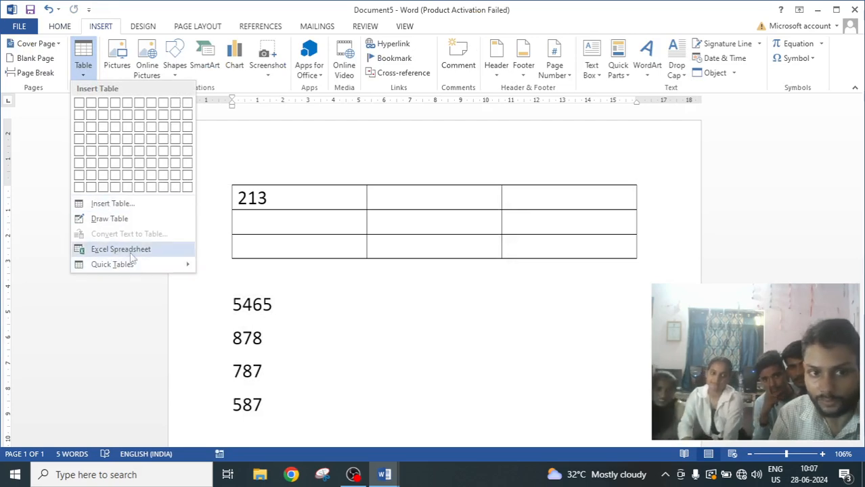
click(270, 233)
click(228, 181)
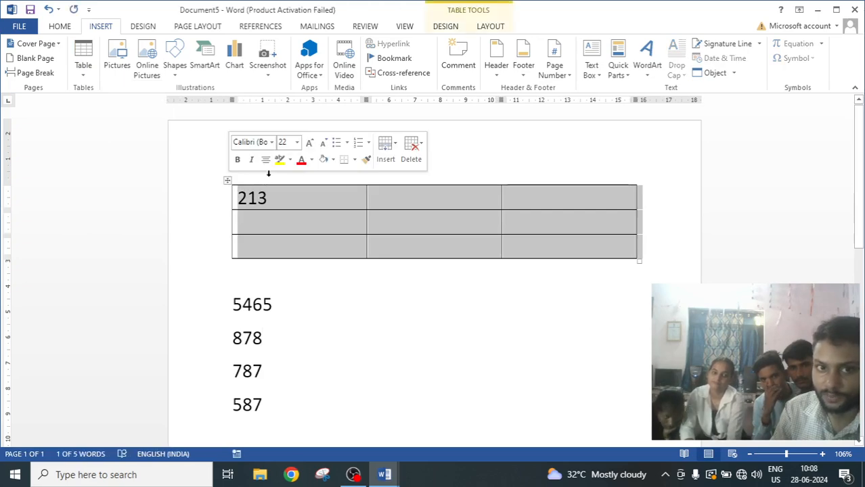
click(411, 155)
click(422, 225)
click(245, 247)
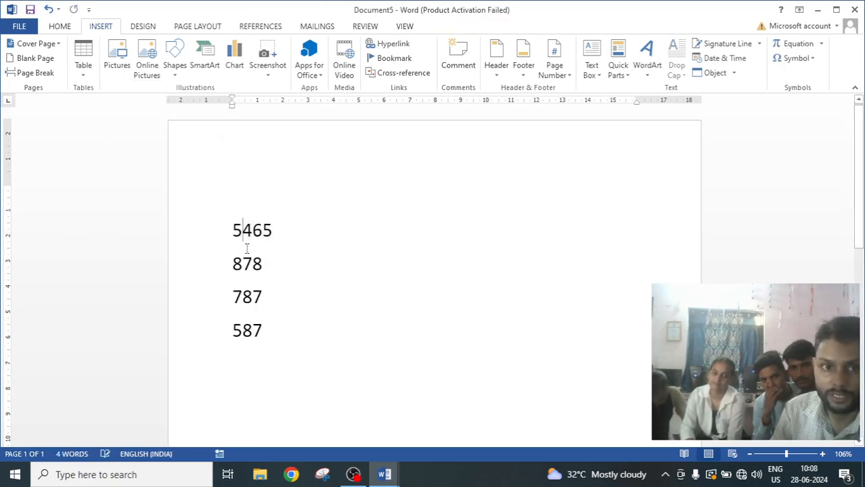
Select the four number lines and delete them.
drag(247, 248, 253, 341)
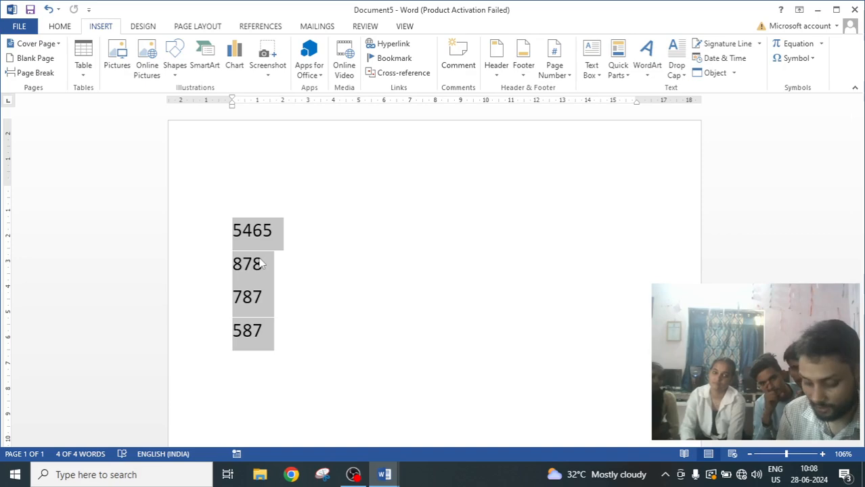
key(Delete)
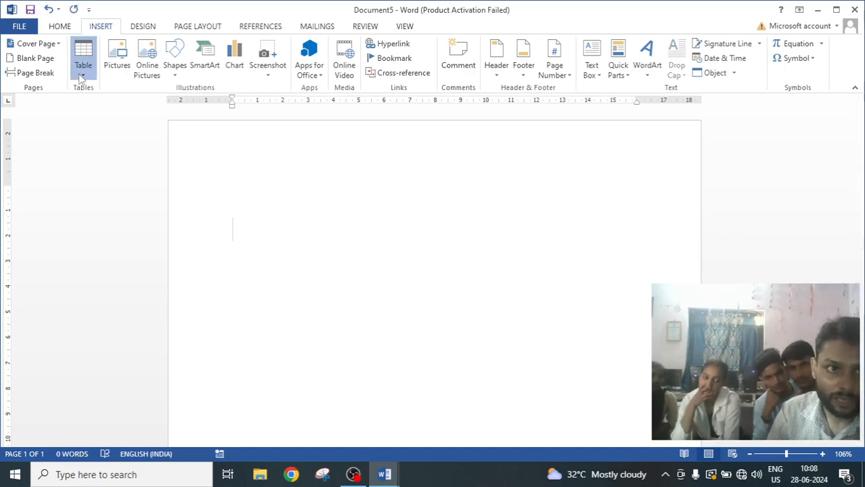
Insert an embedded Excel spreadsheet into the blank document and dismiss the activation wizard.
click(82, 76)
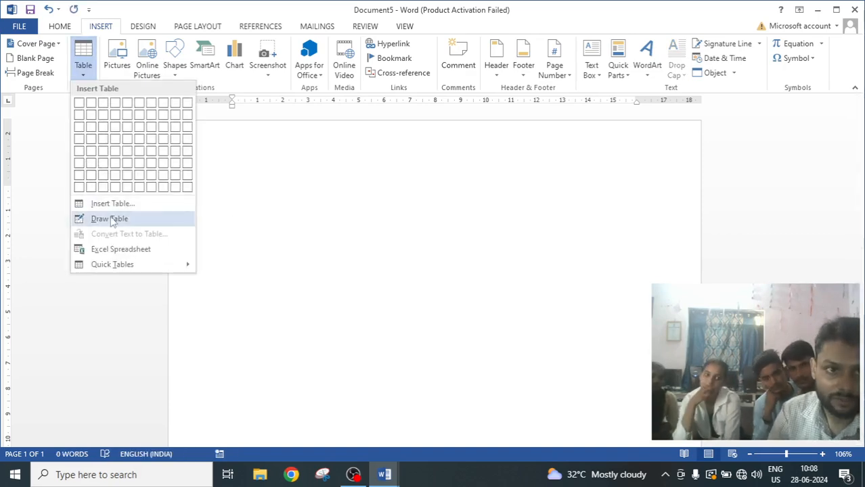
click(120, 249)
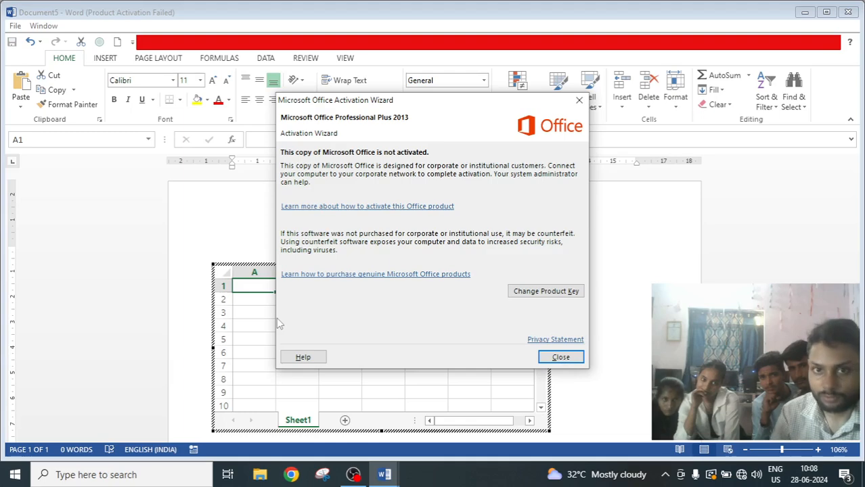
click(579, 99)
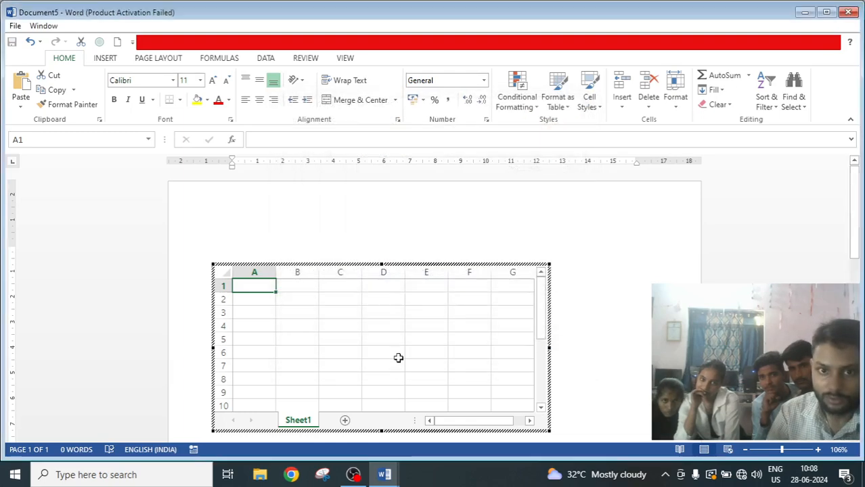
Fill cells A1 to A9 with 125, 6, 35, 3, 326, 6, 3, 6 and 6.
text(125)
key(Return)
text(6)
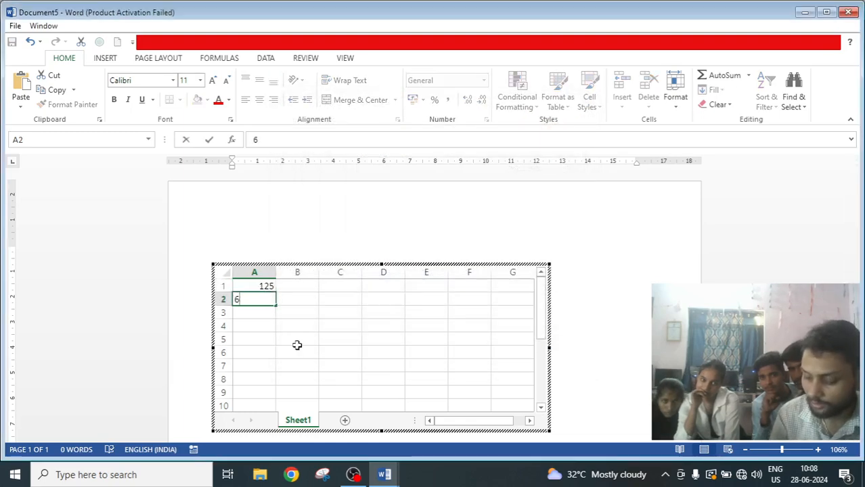
key(Return)
text(35)
key(Return)
text(3)
key(Return)
text(326)
key(Return)
text(6)
key(Return)
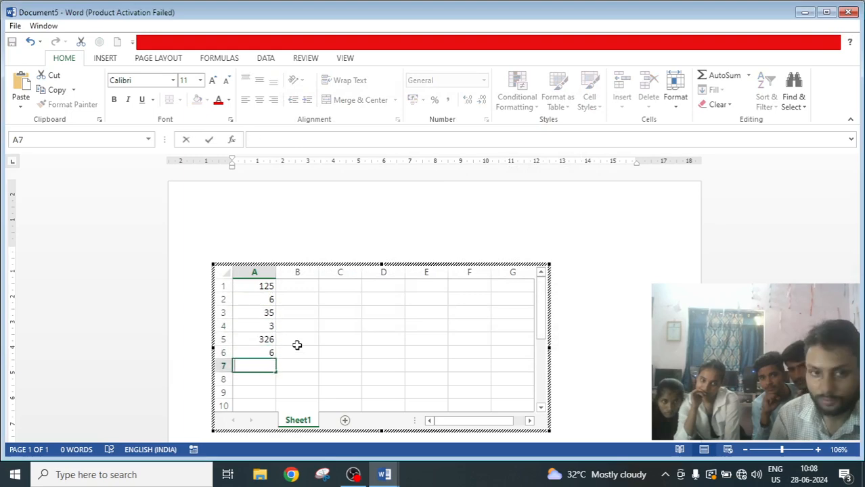
text(3)
key(Return)
text(6 6)
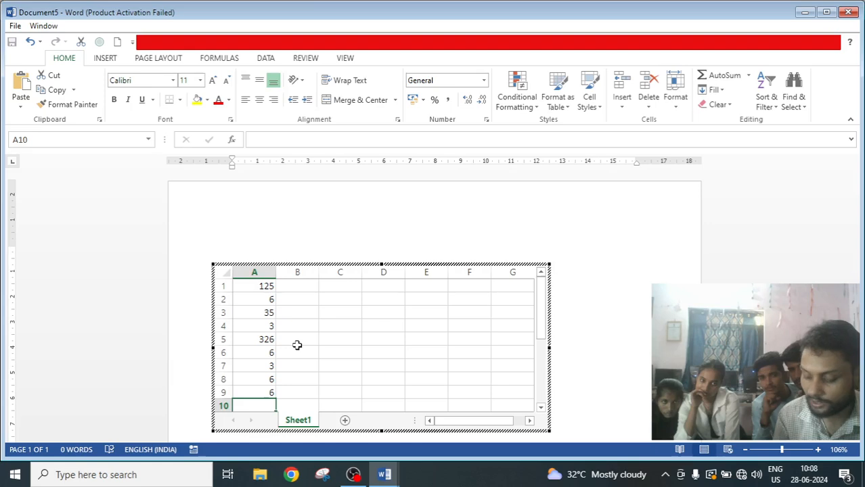
Fill cells B1 to B7 with 5, 3, 6, 5, 2, 63 and 63.
key(Up)
key(Right)
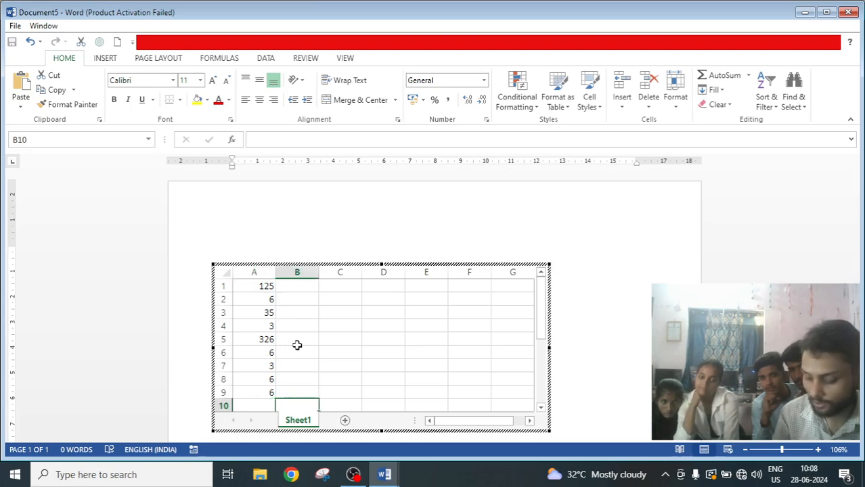
key(Up)
key(Up)
key(Up)
key(Up)
key(Up)
key(Up)
key(Up)
key(Up)
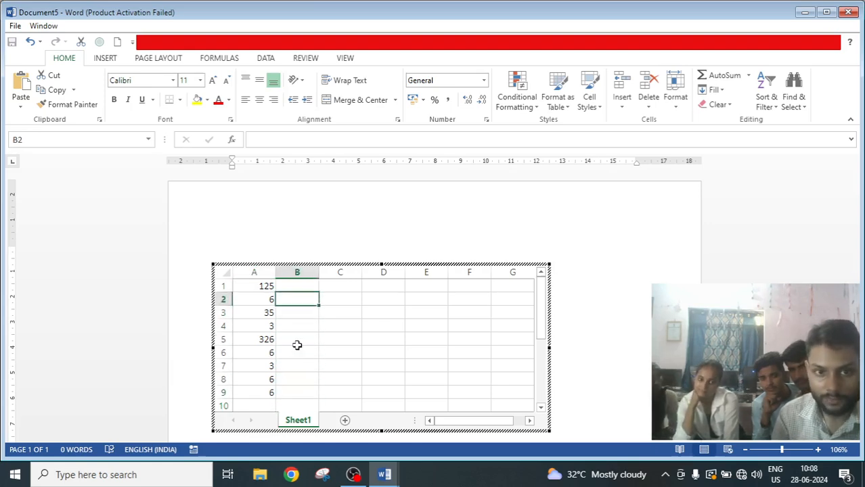
text(5 )
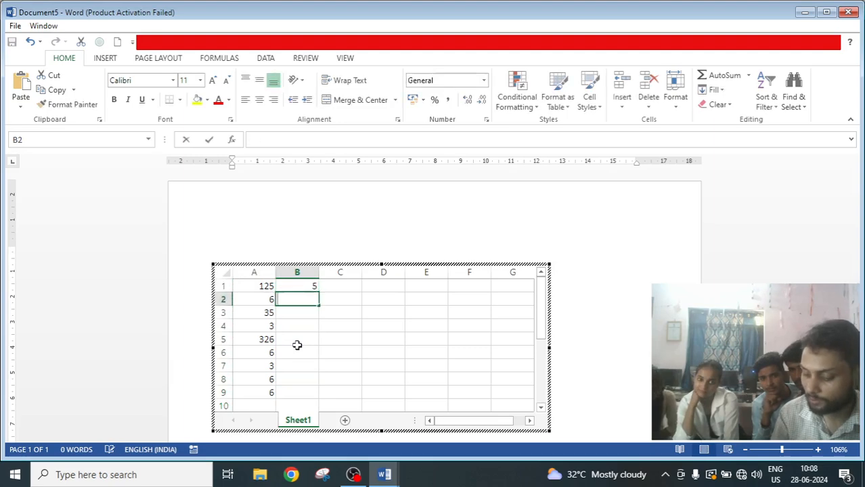
text(3 6 5 2 63)
key(Return)
text(63)
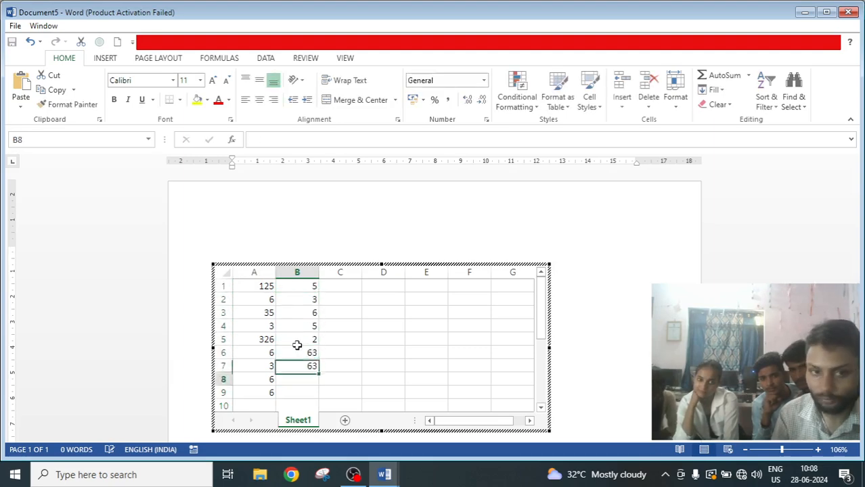
Fill cells B8 to B10 of the embedded spreadsheet with 3, 63 and 63.
key(Return)
text(3)
key(Return)
text(63)
key(Return)
text(63)
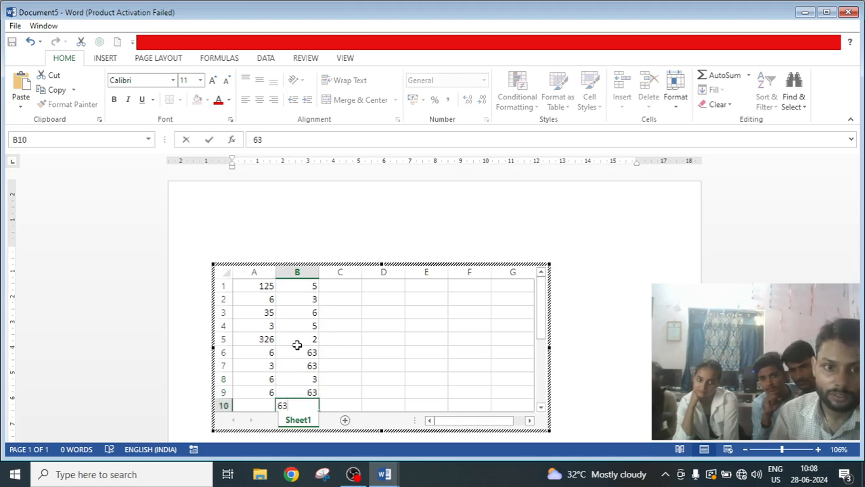
Enter 1 in cell A10 and leave spreadsheet editing to return to the document.
click(257, 405)
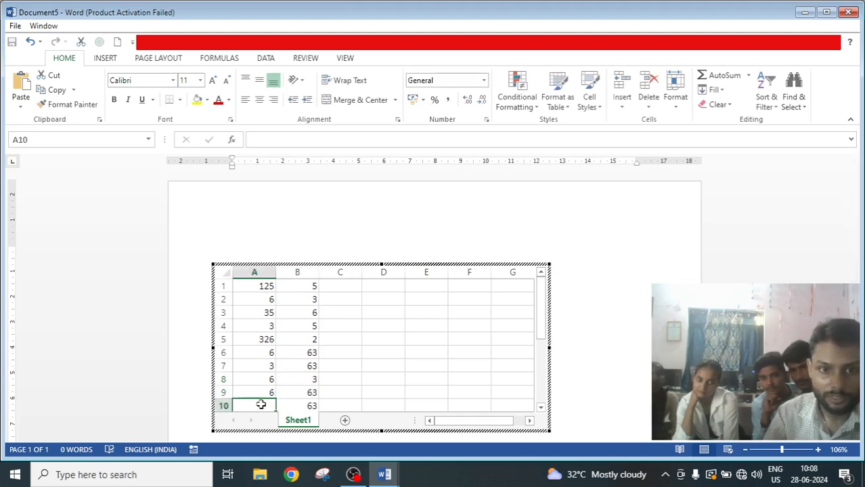
text(1)
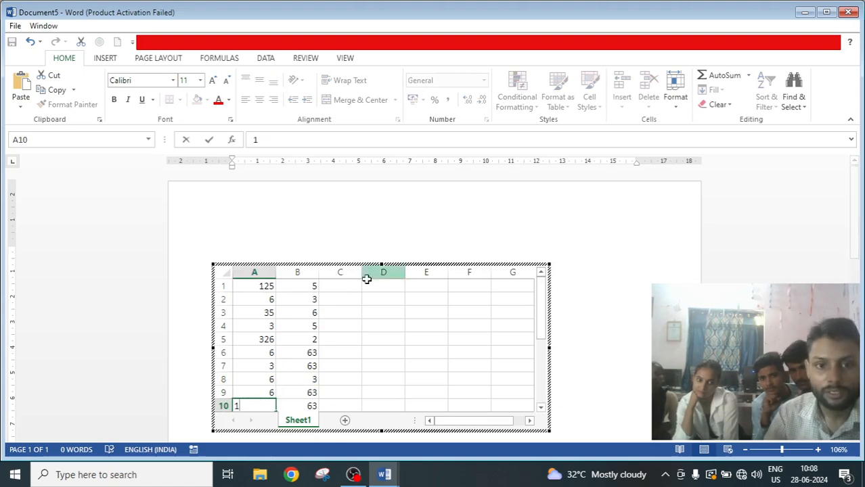
click(416, 343)
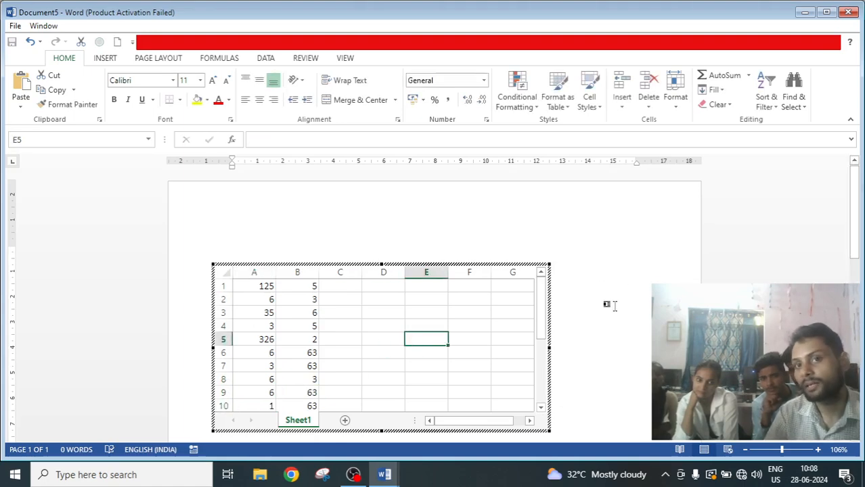
click(633, 324)
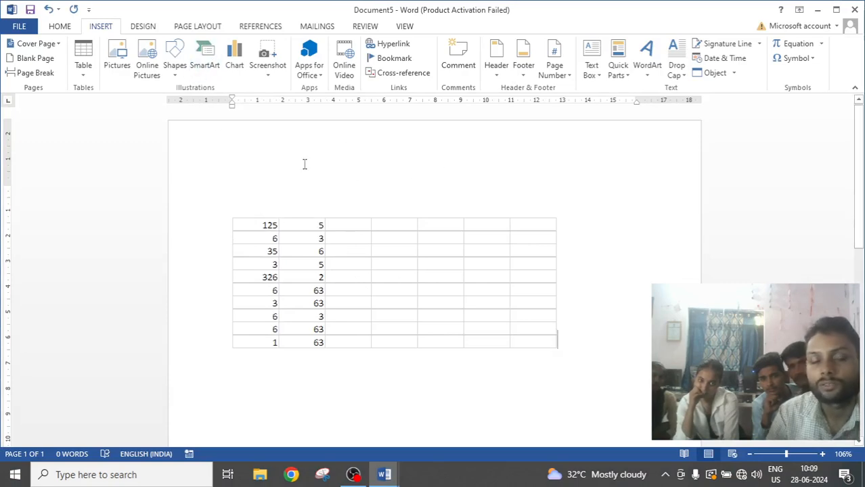
click(83, 61)
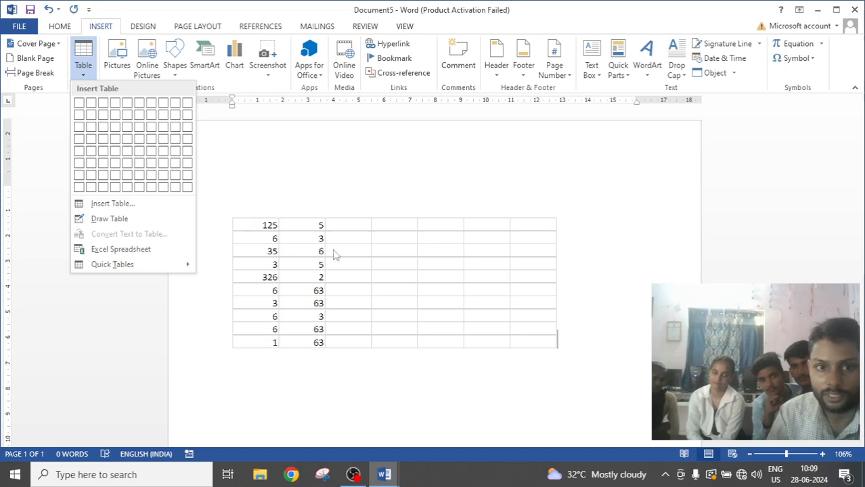
click(262, 227)
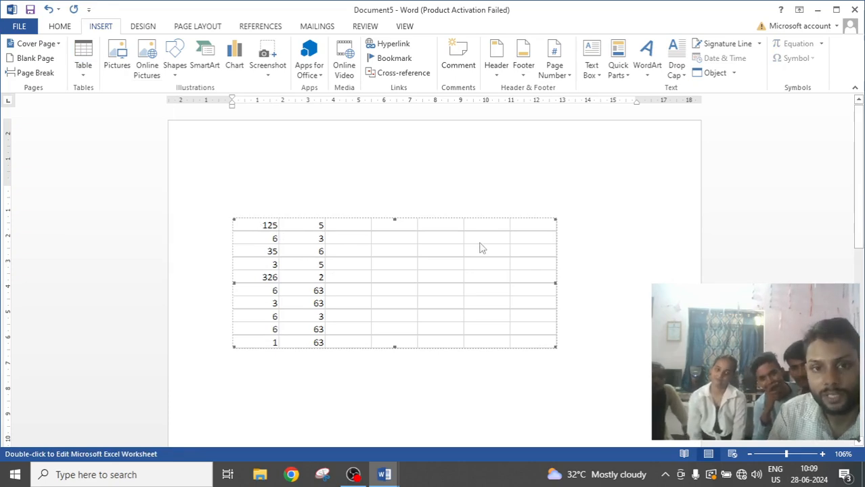
mouse_move(466, 246)
mouse_down()
mouse_move(519, 339)
mouse_move(466, 256)
mouse_up()
click(400, 278)
drag(398, 278, 471, 263)
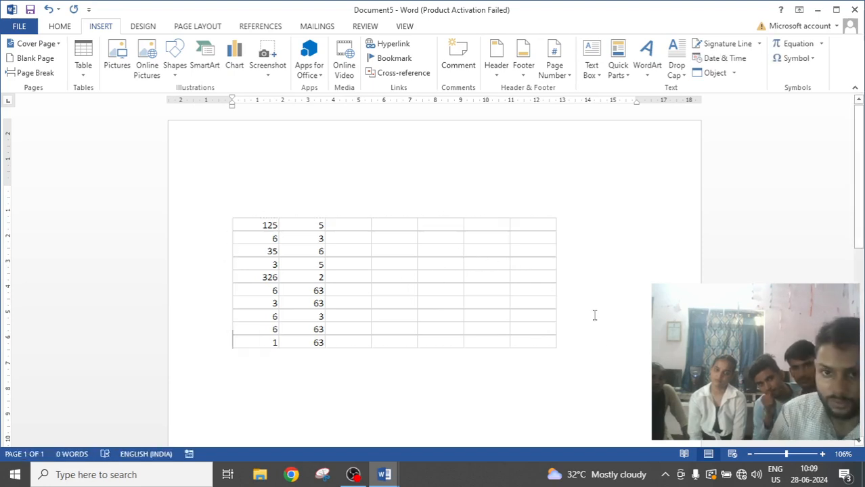
Resize the embedded spreadsheet object by its corner handles, ending slightly wider and taller than before.
click(527, 349)
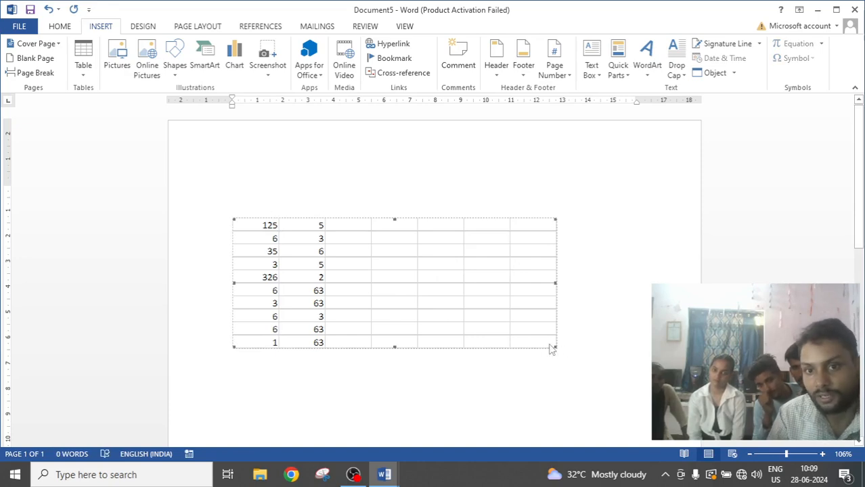
drag(526, 327, 464, 291)
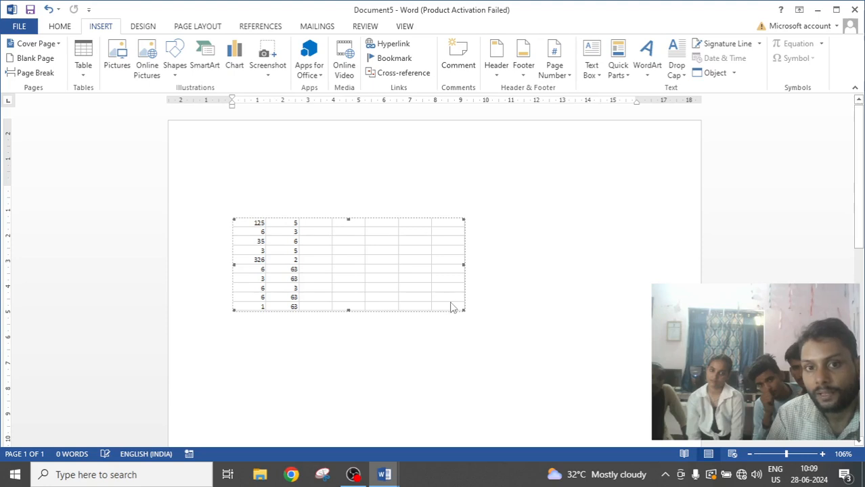
drag(358, 248, 348, 248)
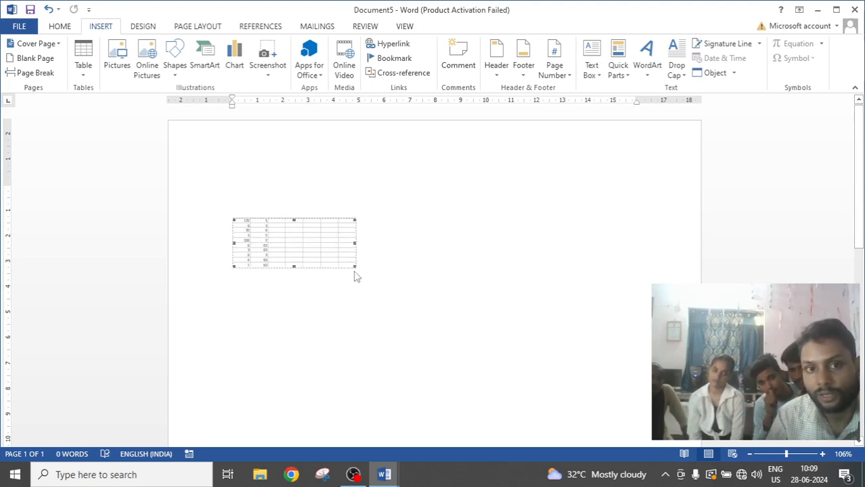
drag(355, 267, 605, 365)
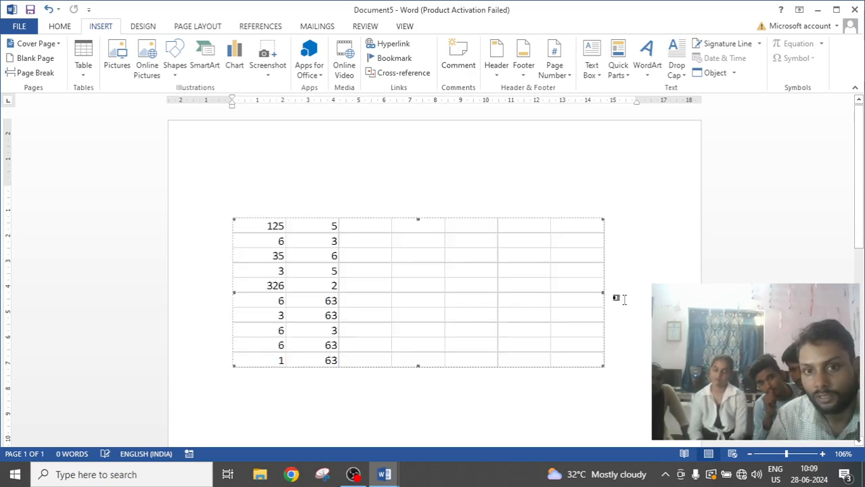
drag(602, 293, 386, 286)
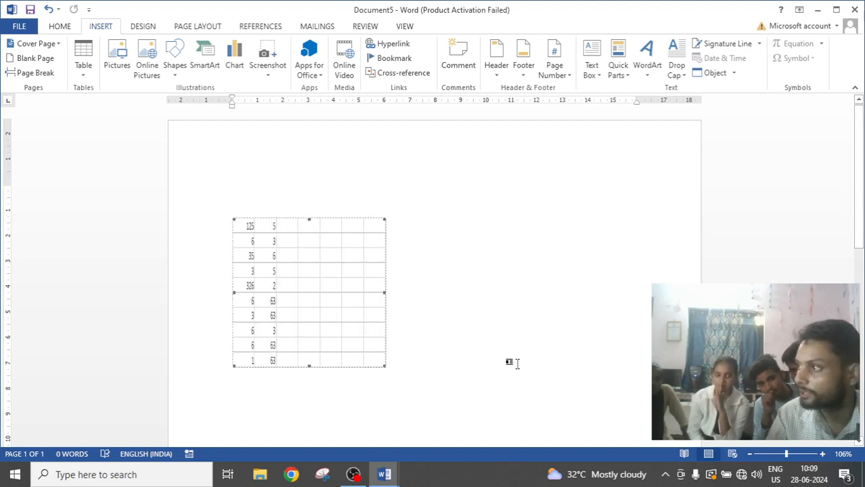
drag(386, 293, 582, 294)
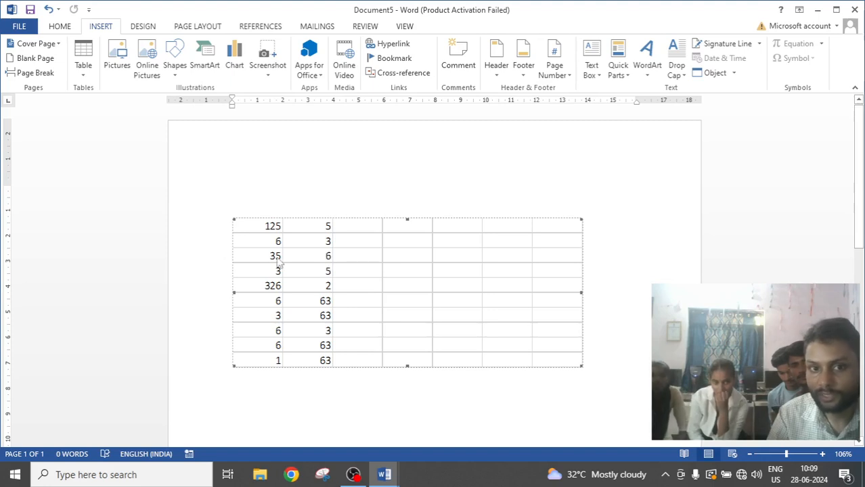
Reopen the embedded spreadsheet, change cell A5 to 4444444, and return to the document.
double_click(330, 257)
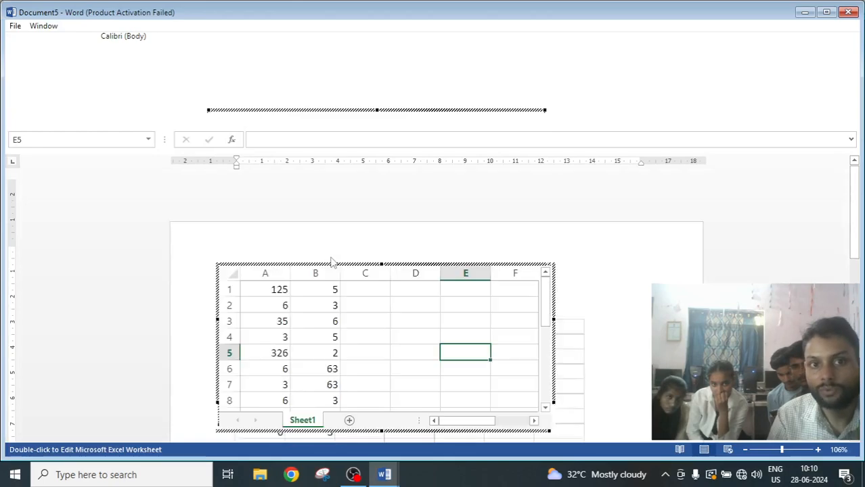
click(270, 350)
text(444)
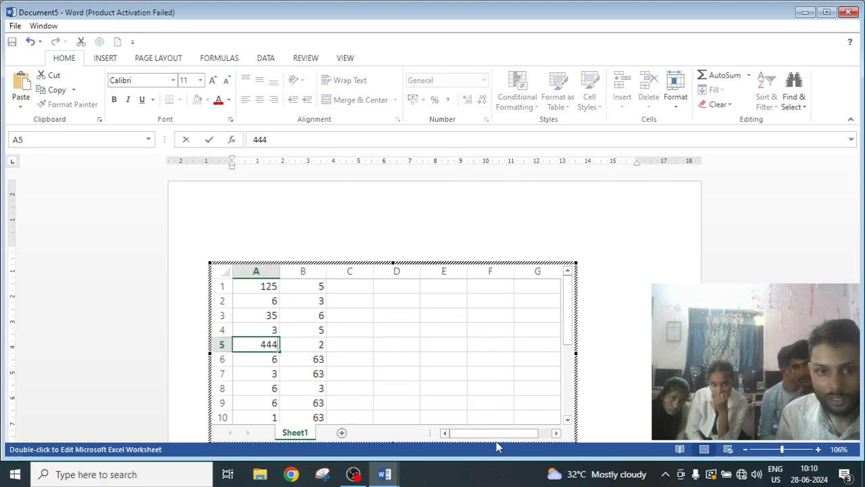
text(4444)
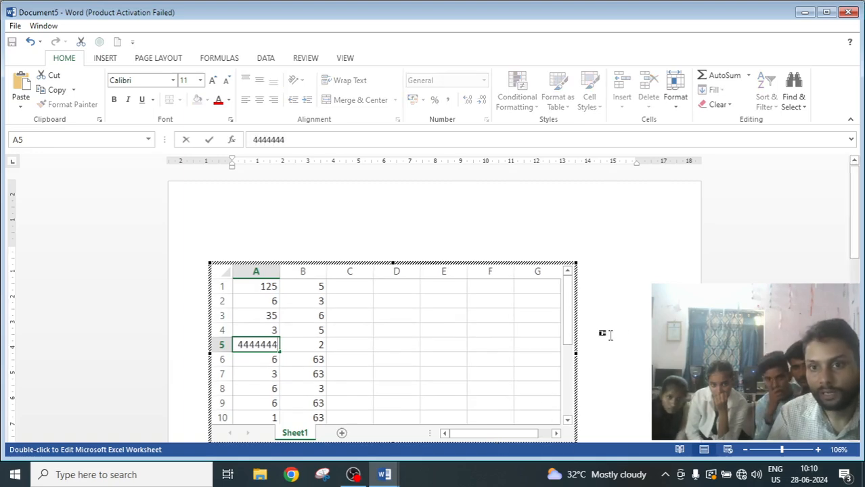
click(640, 336)
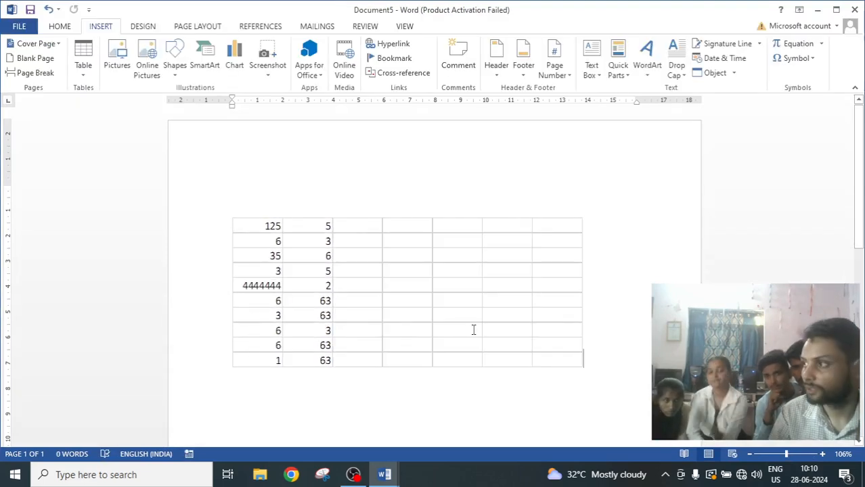
Select the embedded spreadsheet object and delete it.
click(454, 259)
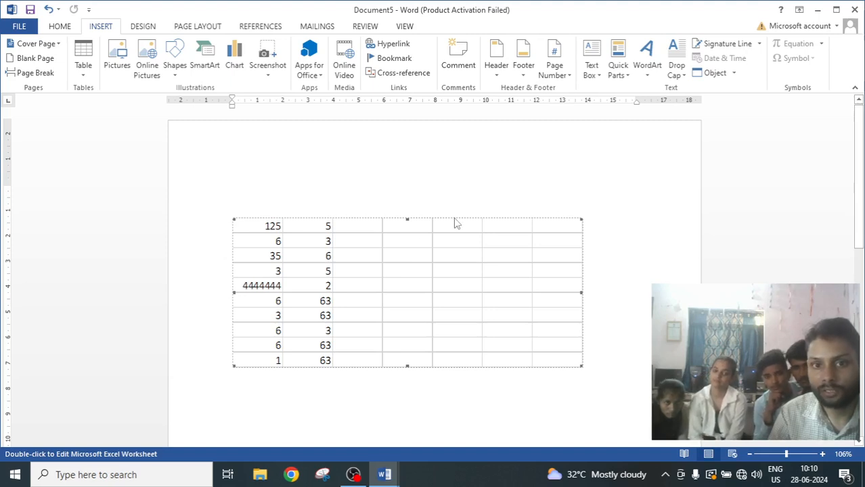
key(Delete)
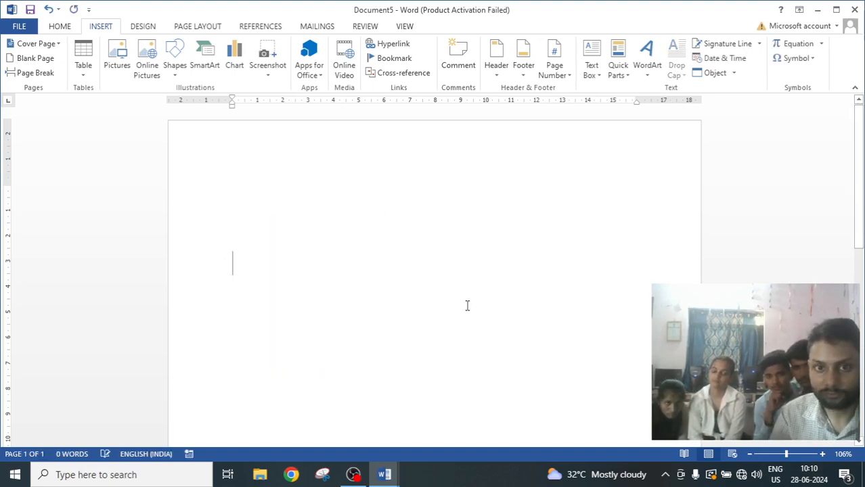
Insert the Tabular List quick table and enlarge it by its corner handle.
click(84, 64)
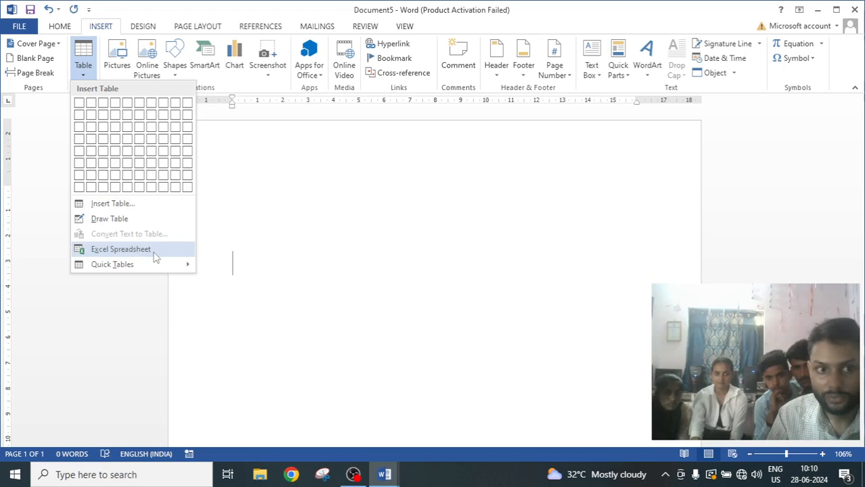
mouse_move(116, 268)
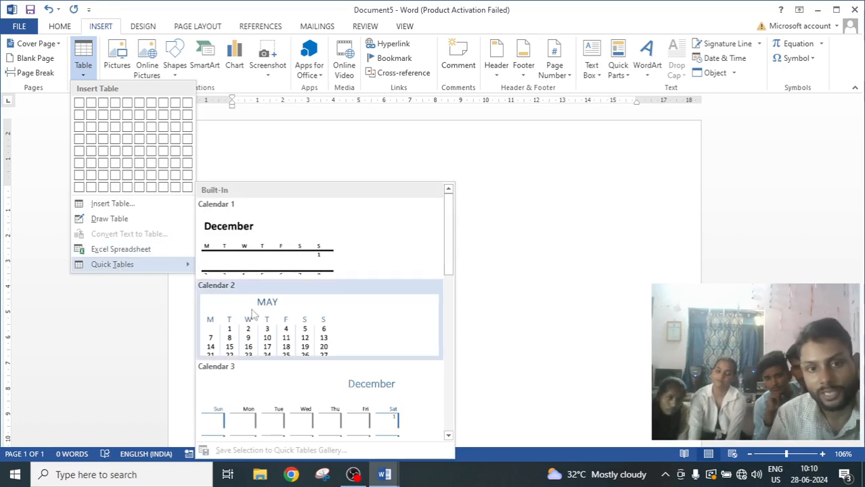
scroll(256, 336, down, 10)
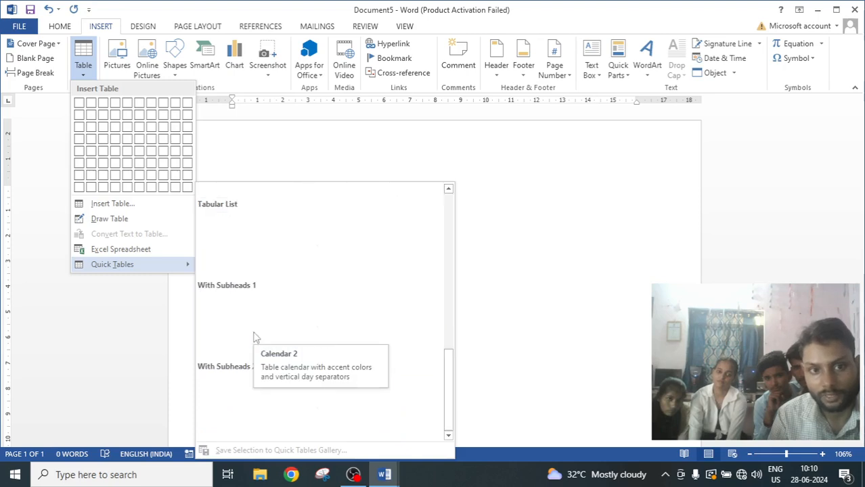
click(232, 246)
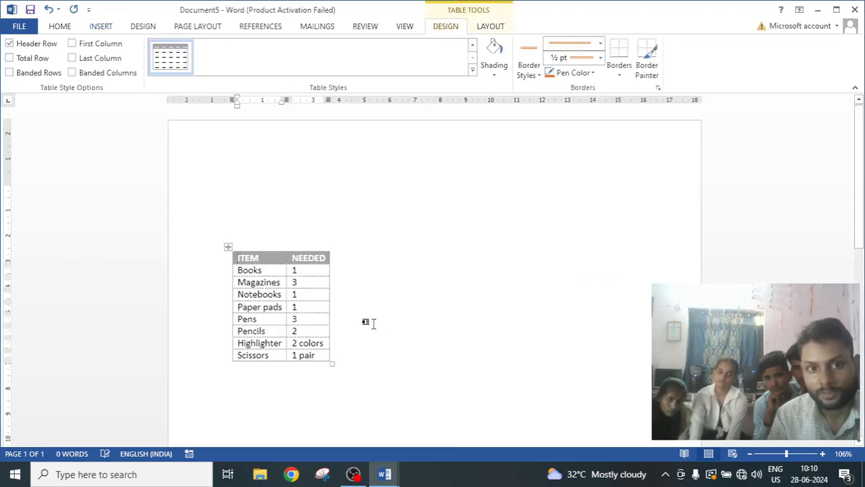
drag(331, 364, 456, 437)
scroll(494, 356, down, 2)
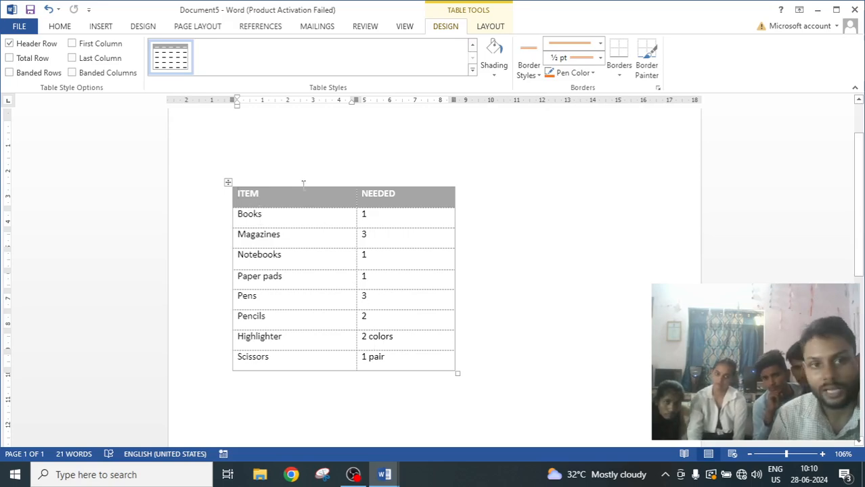
click(64, 28)
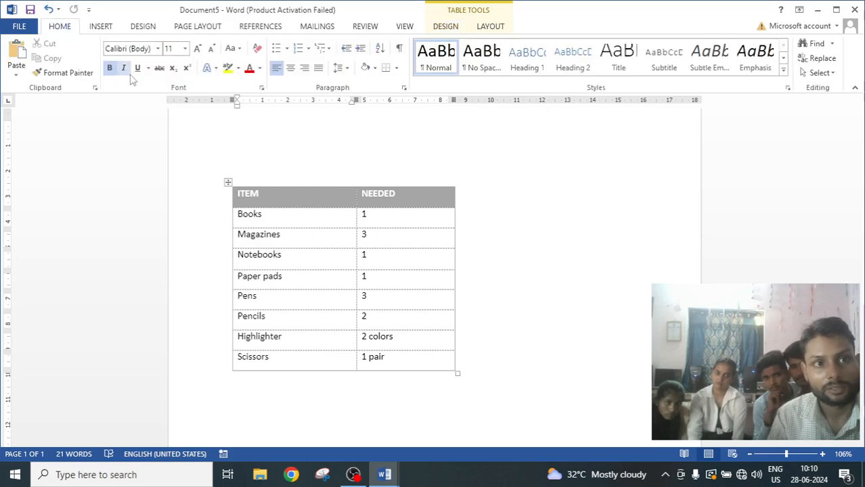
click(101, 27)
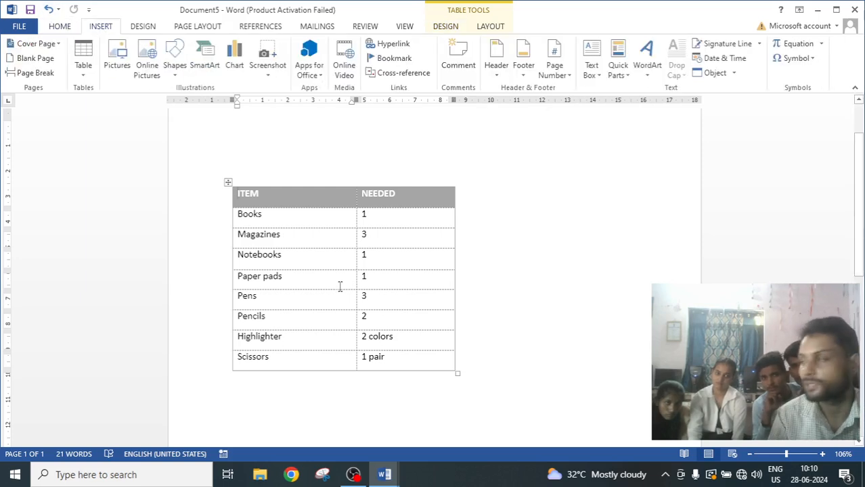
click(84, 62)
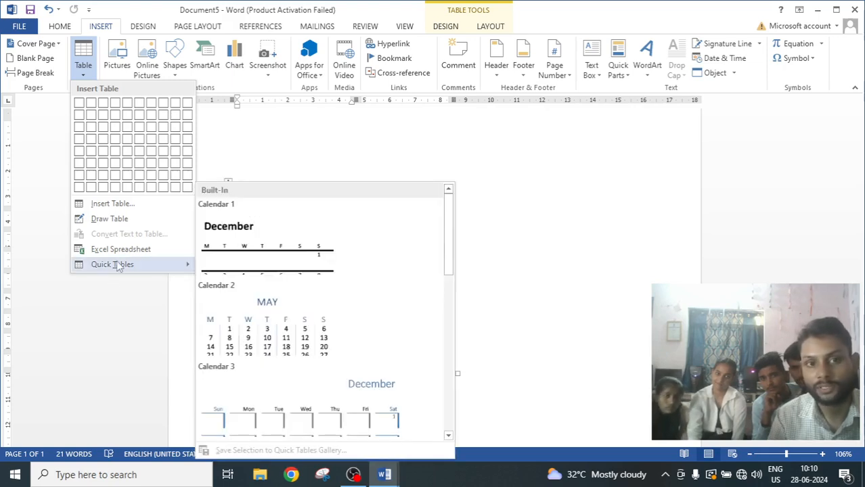
click(570, 261)
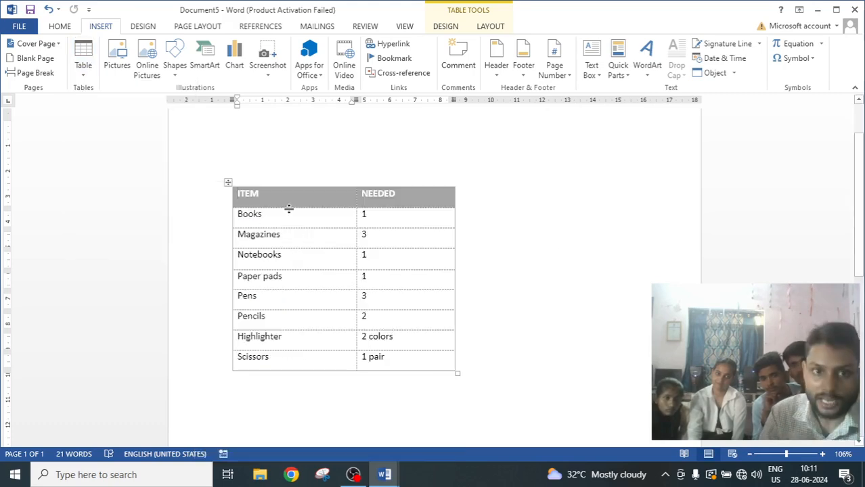
Zoom in and scroll through the rows of the inserted item list table.
click(461, 253)
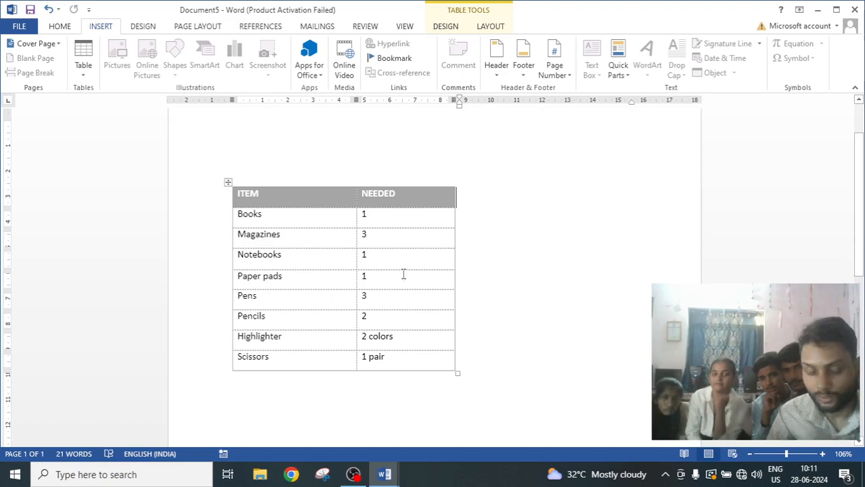
scroll(439, 331, up, 6)
scroll(439, 333, up, 6)
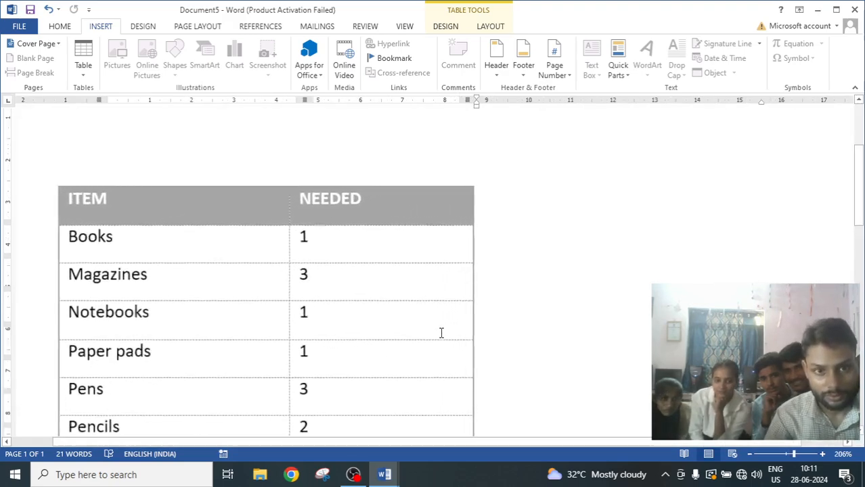
scroll(294, 324, down, 3)
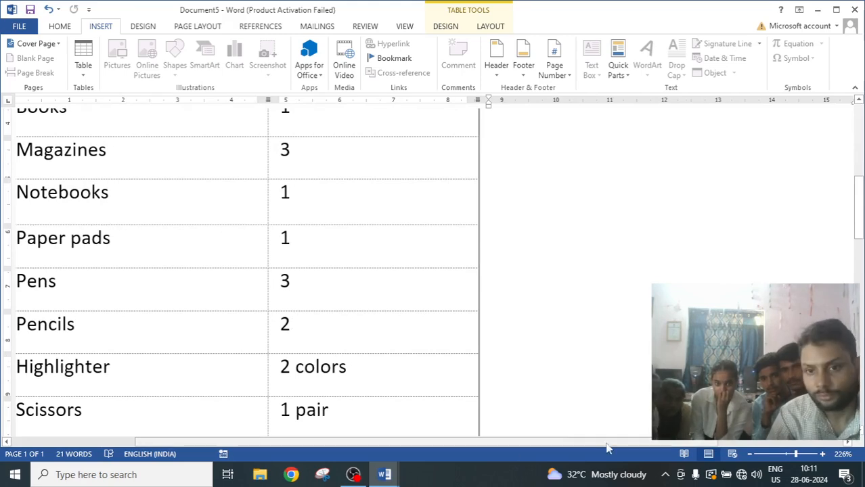
drag(605, 443, 544, 448)
scroll(489, 392, up, 5)
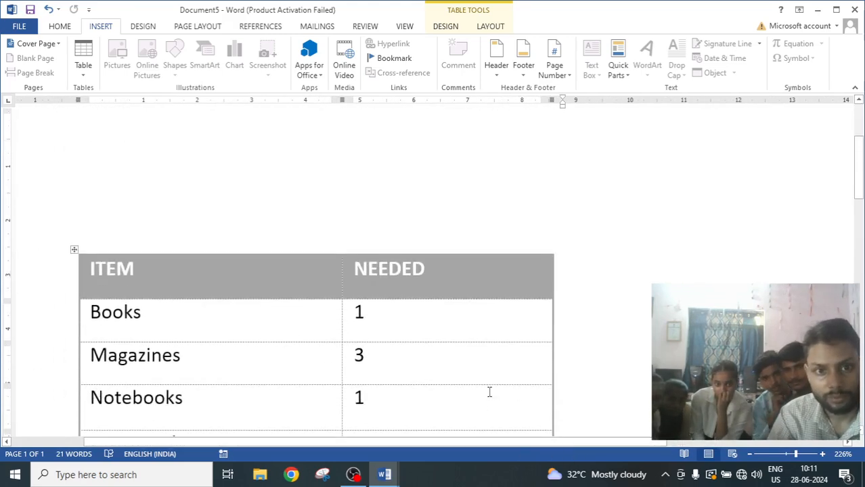
scroll(489, 392, down, 2)
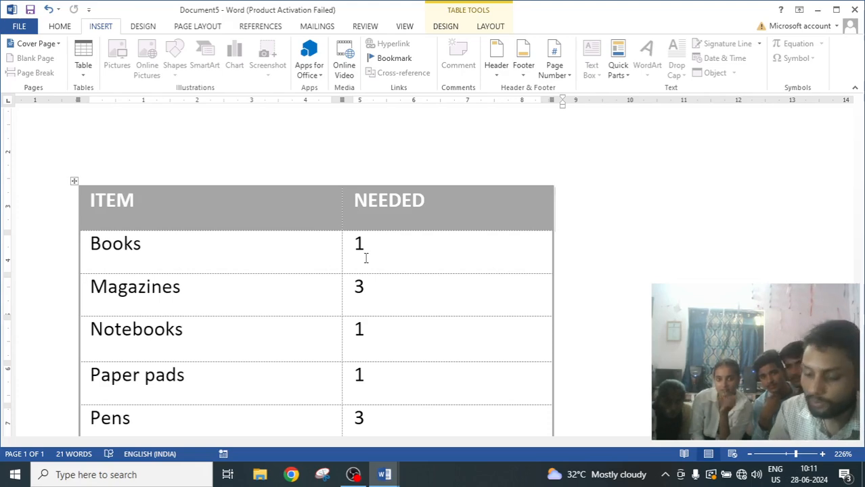
scroll(559, 262, down, 2)
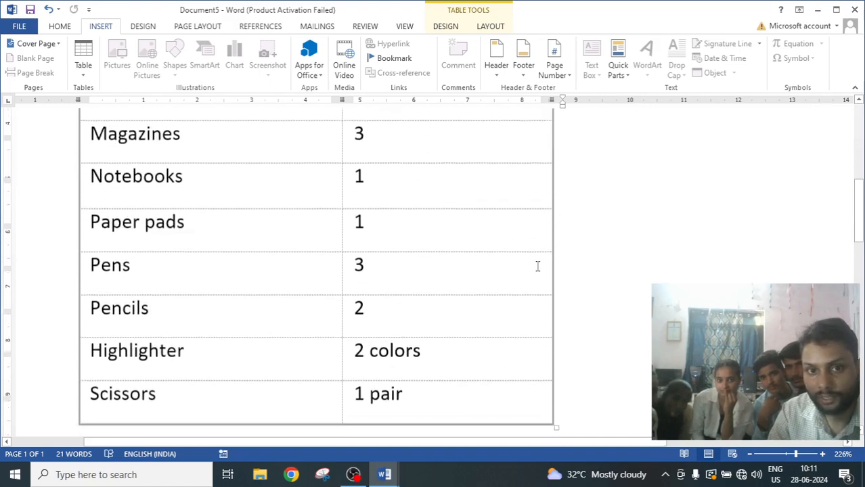
Scroll up and down through the item list table to review all of its rows.
scroll(536, 265, up, 1)
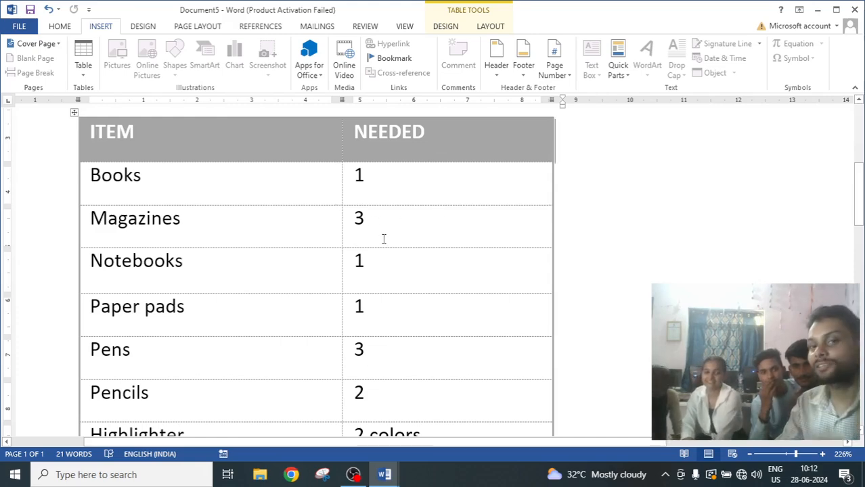
scroll(383, 240, up, 1)
scroll(384, 240, down, 1)
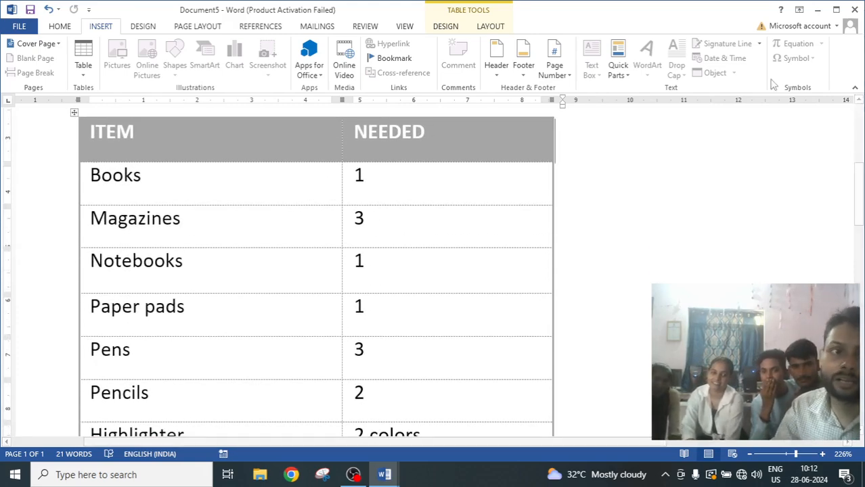
scroll(401, 327, down, 3)
scroll(402, 327, up, 3)
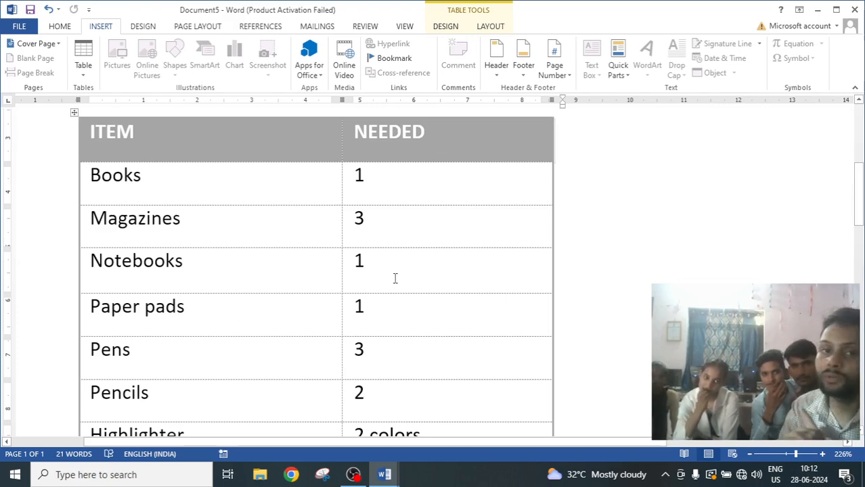
scroll(386, 281, down, 2)
scroll(386, 281, up, 2)
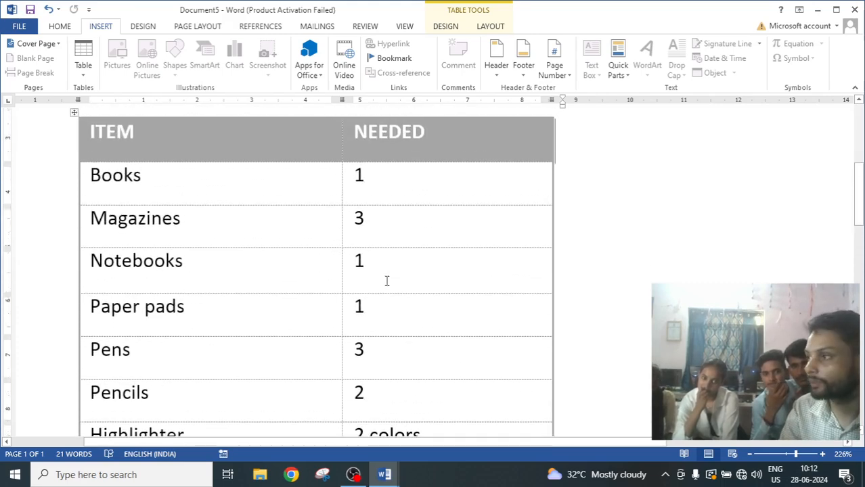
scroll(180, 273, down, 2)
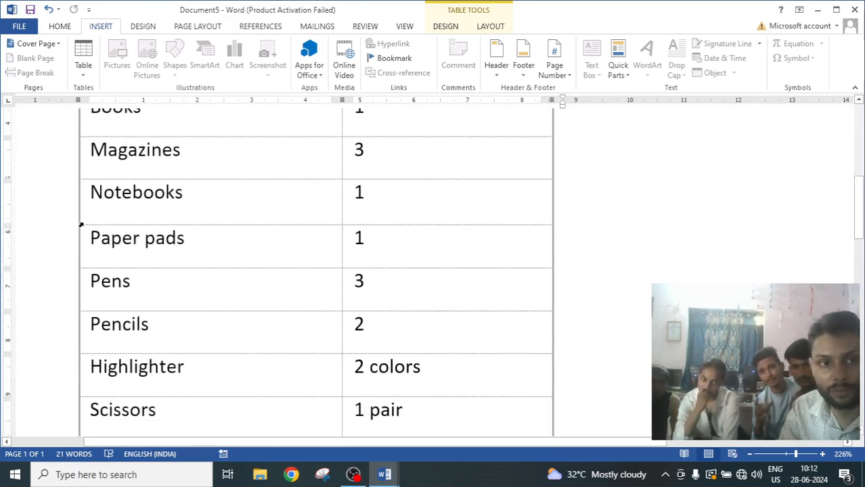
scroll(479, 406, down, 4)
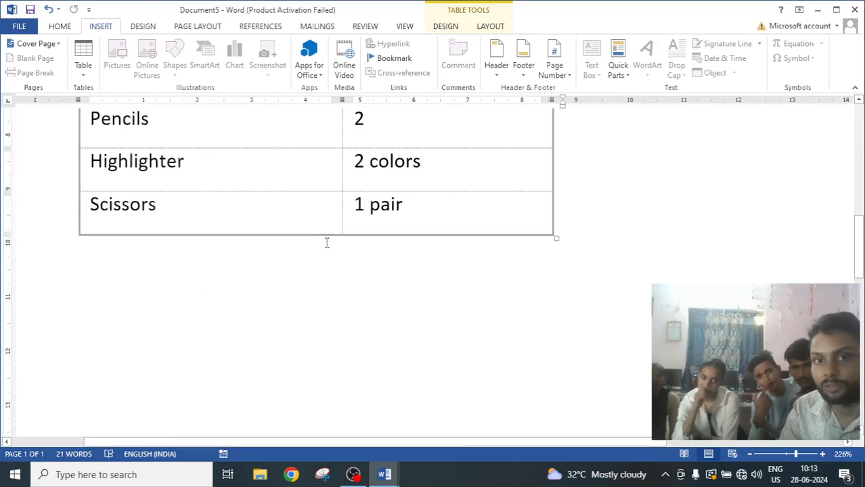
scroll(529, 234, up, 5)
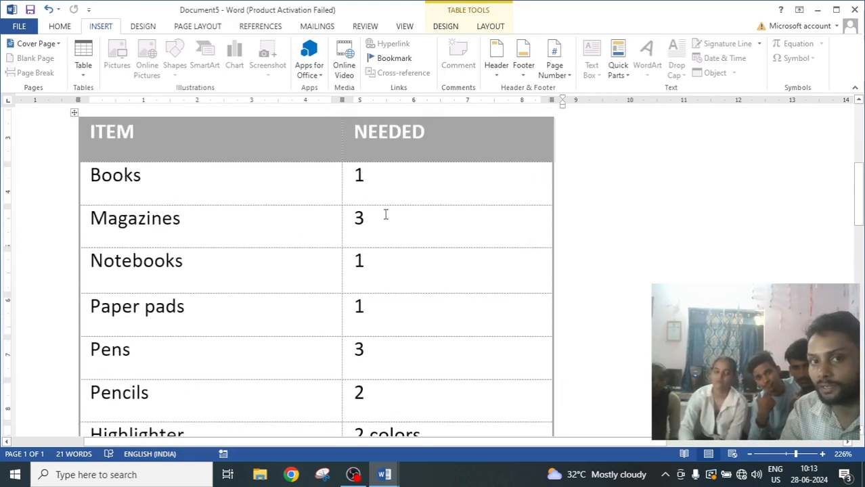
scroll(454, 260, up, 1)
scroll(454, 262, up, 1)
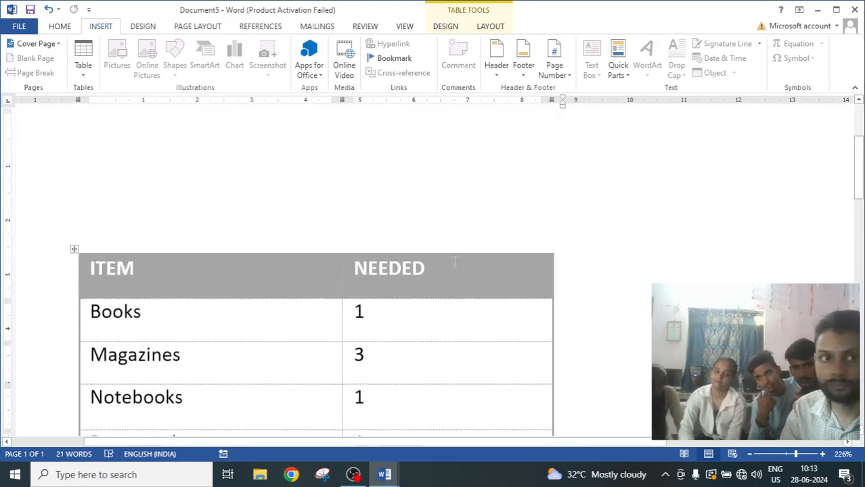
click(74, 250)
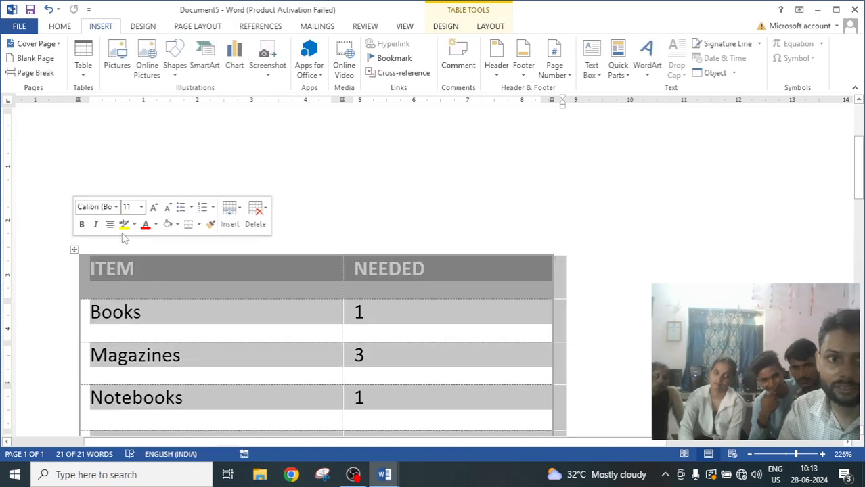
click(489, 25)
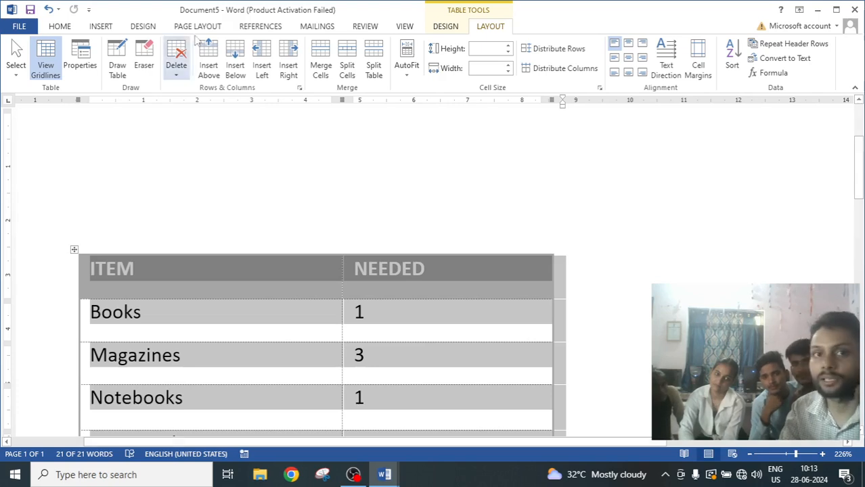
click(447, 27)
click(619, 76)
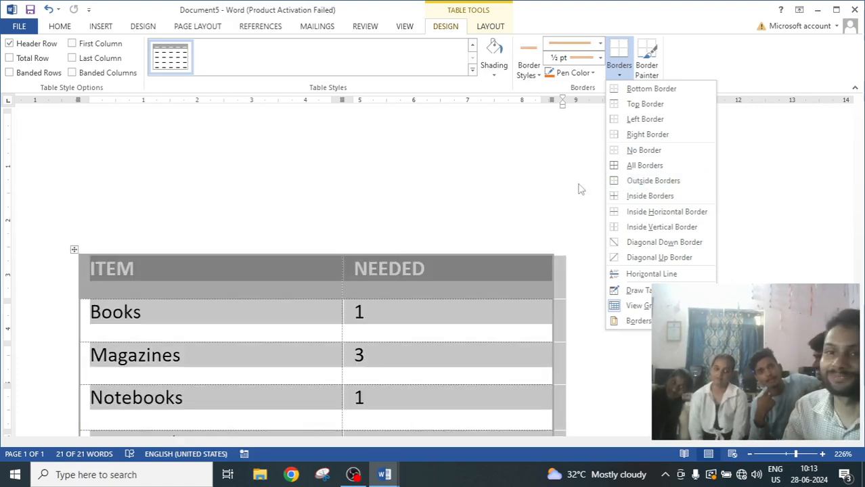
click(379, 217)
scroll(406, 213, down, 4)
scroll(433, 208, up, 2)
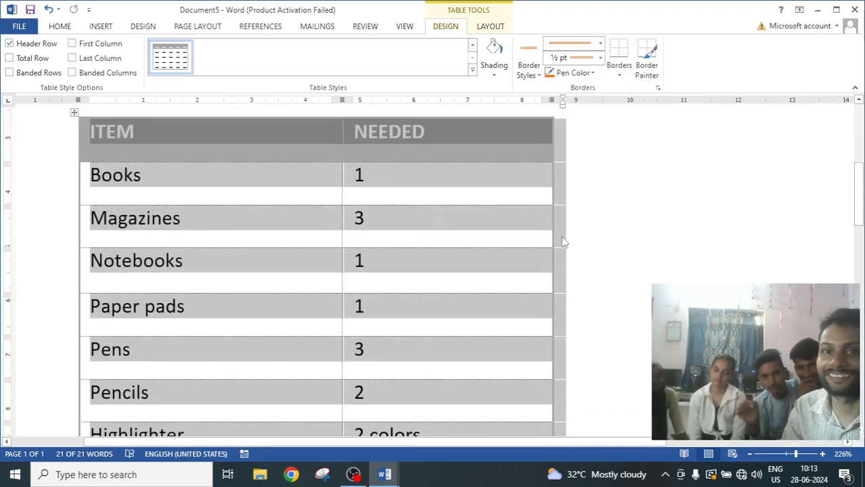
click(608, 254)
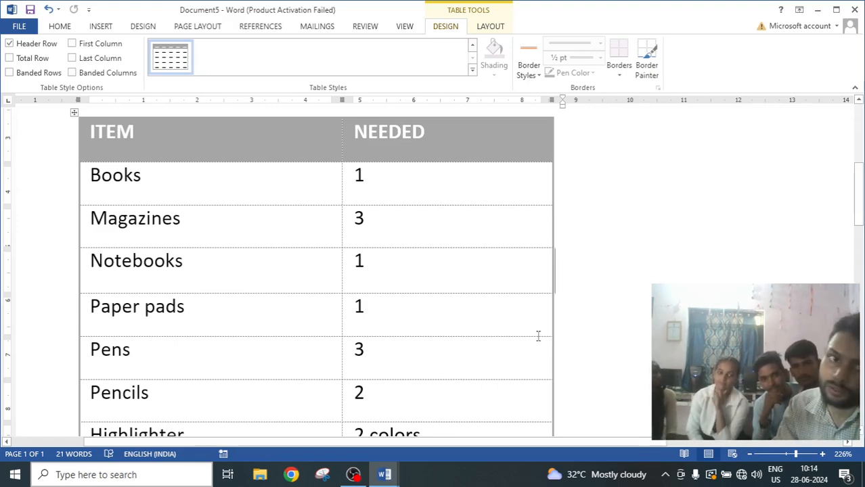
Pick a dotted border line style and paint it onto the border below the Magazines row.
click(490, 26)
click(447, 27)
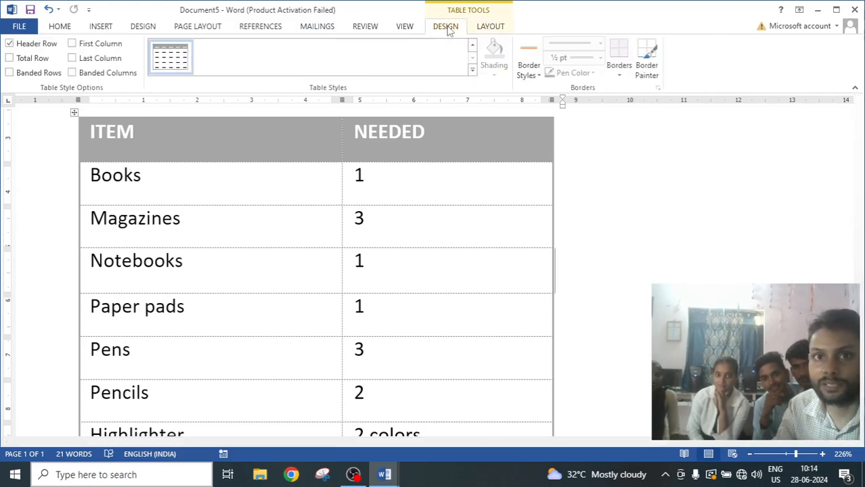
click(538, 75)
click(538, 75)
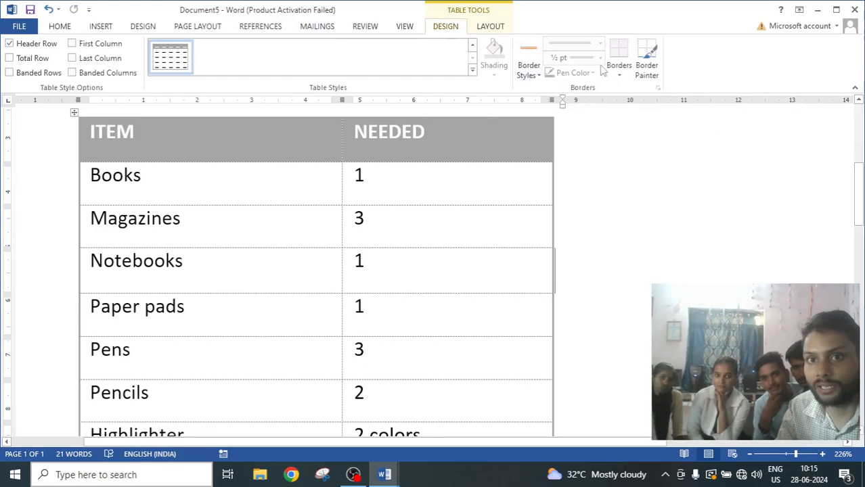
click(184, 218)
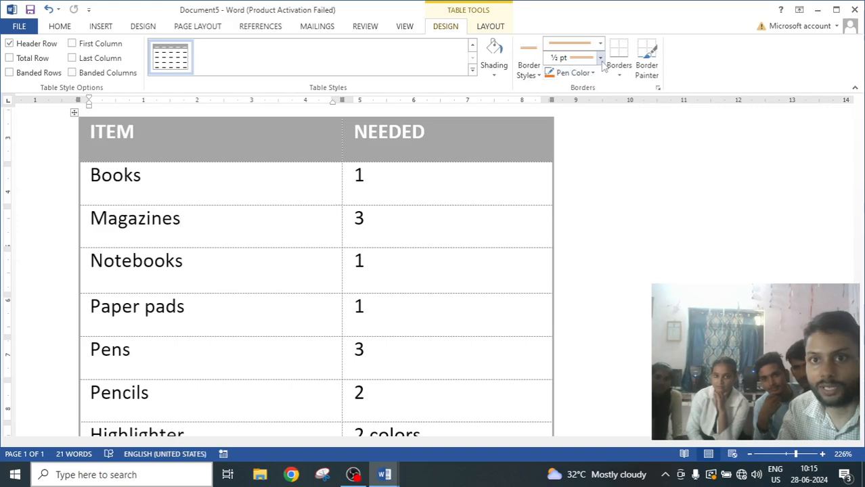
click(599, 43)
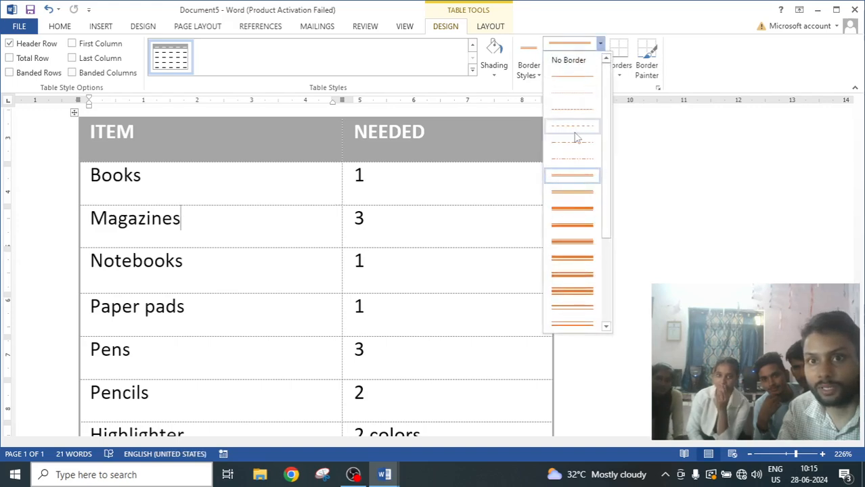
click(573, 94)
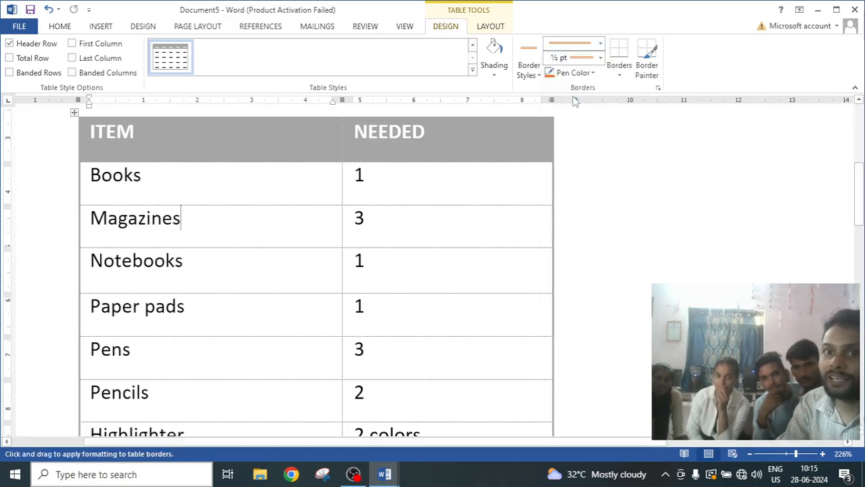
mouse_move(88, 245)
mouse_down()
mouse_move(456, 260)
mouse_move(535, 240)
mouse_up()
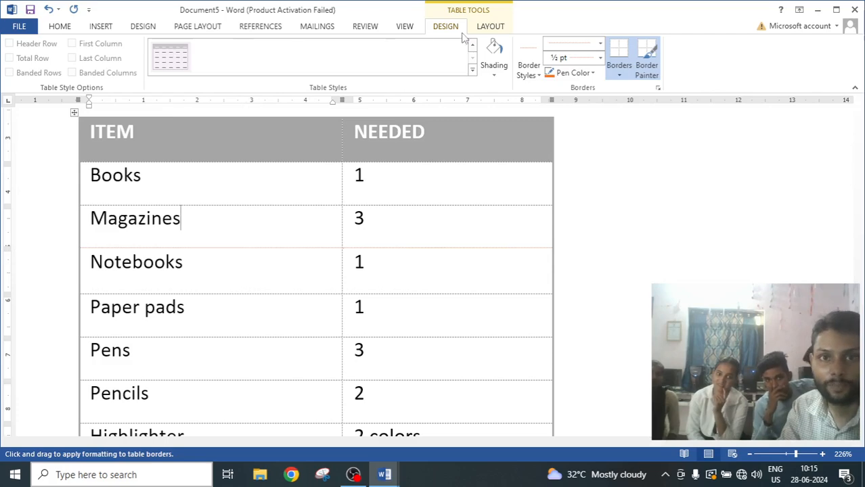
Insert the Calendar 1 quick table inside the Magazines cell of the item list table.
click(501, 27)
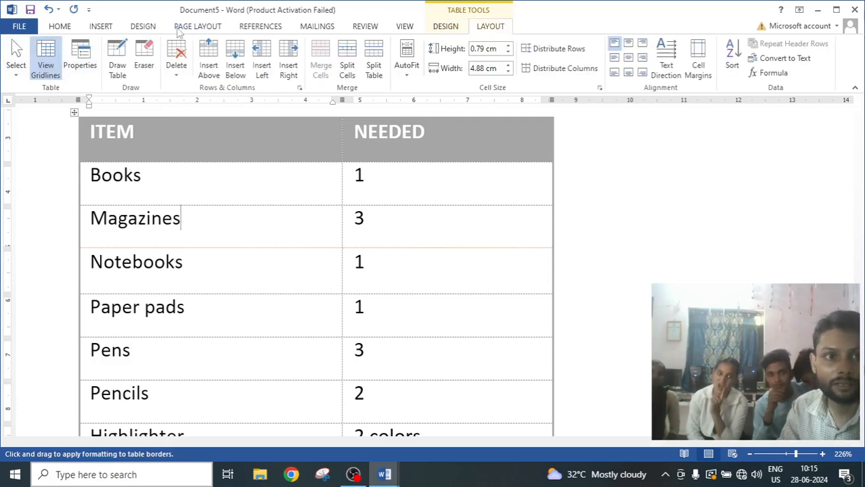
click(100, 27)
click(83, 60)
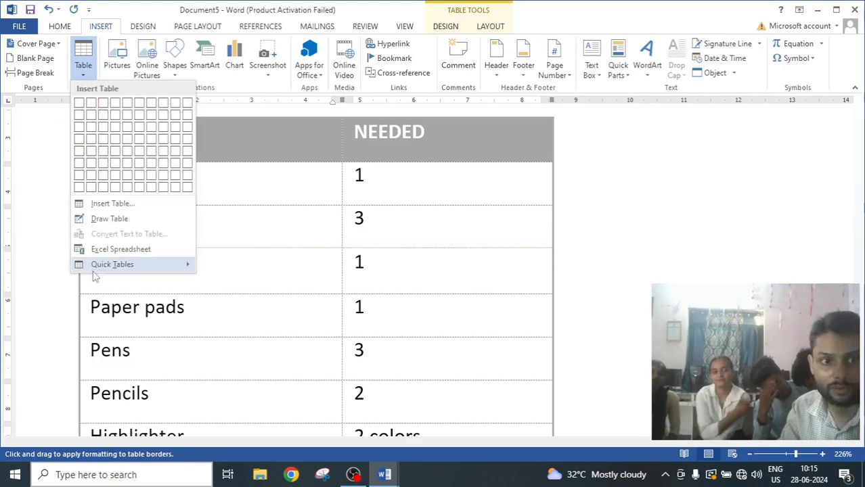
mouse_move(114, 270)
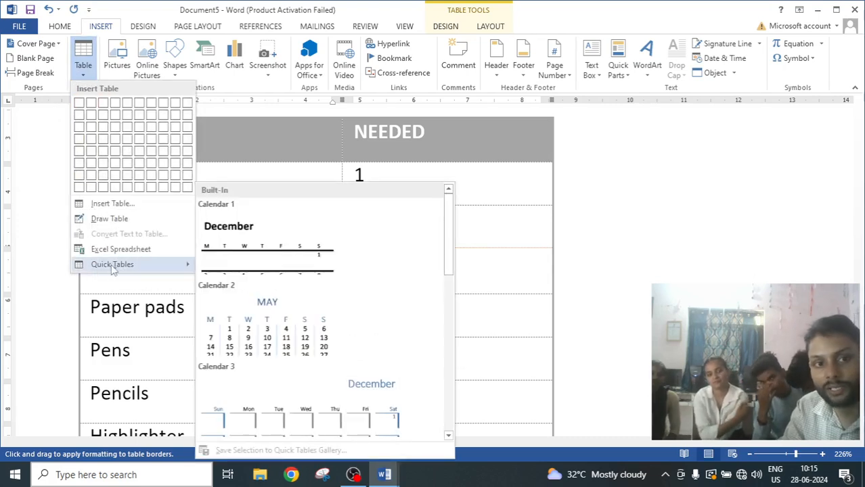
click(264, 253)
scroll(271, 257, down, 1)
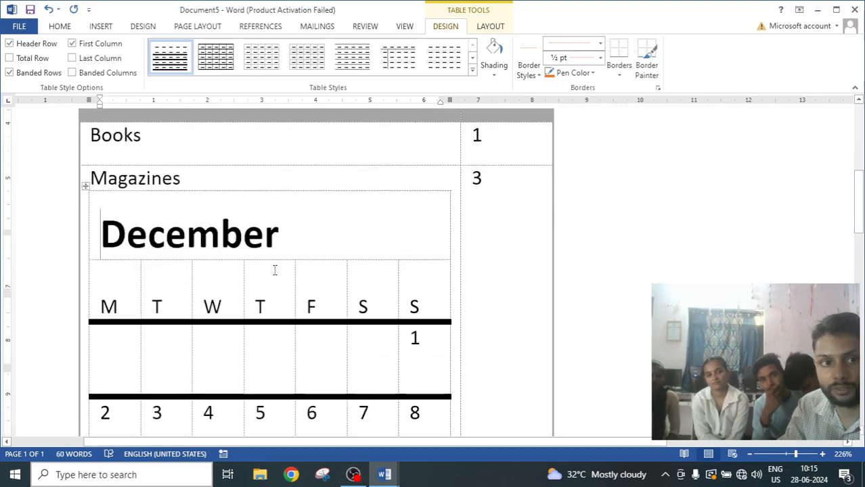
Scroll through the inserted December calendar to inspect its layout.
scroll(275, 270, down, 3)
scroll(275, 270, up, 3)
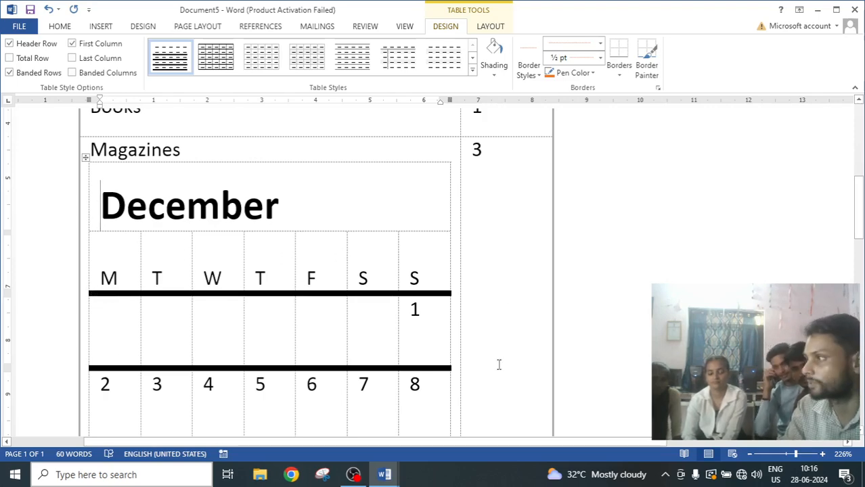
scroll(481, 366, down, 12)
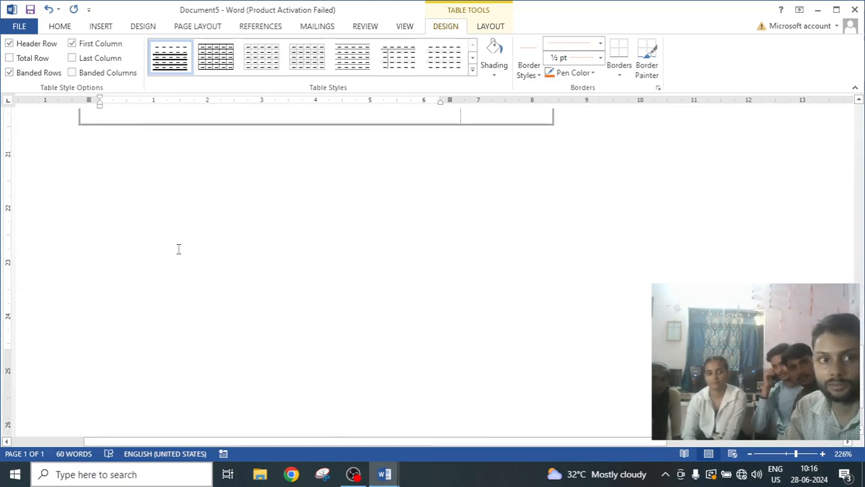
scroll(178, 249, up, 5)
scroll(180, 249, up, 7)
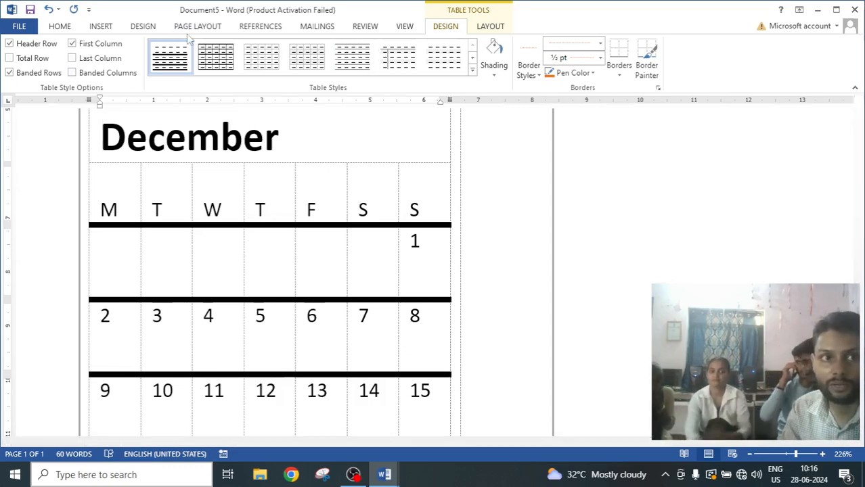
click(101, 27)
click(89, 80)
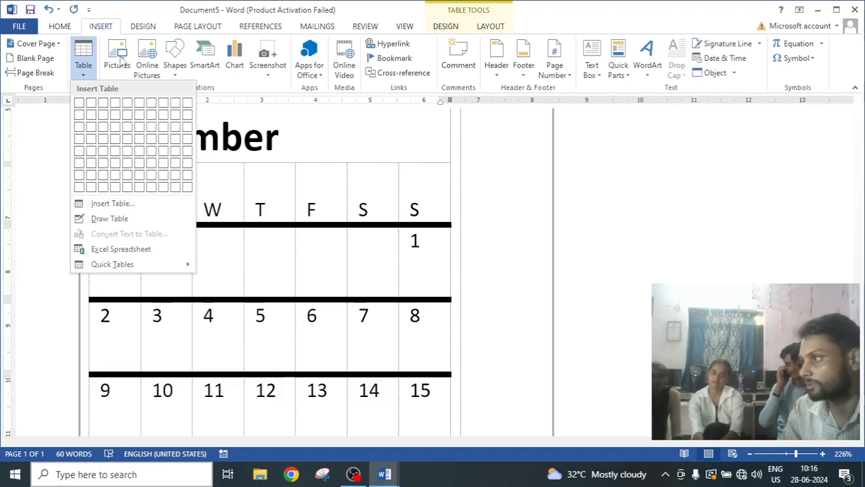
click(440, 332)
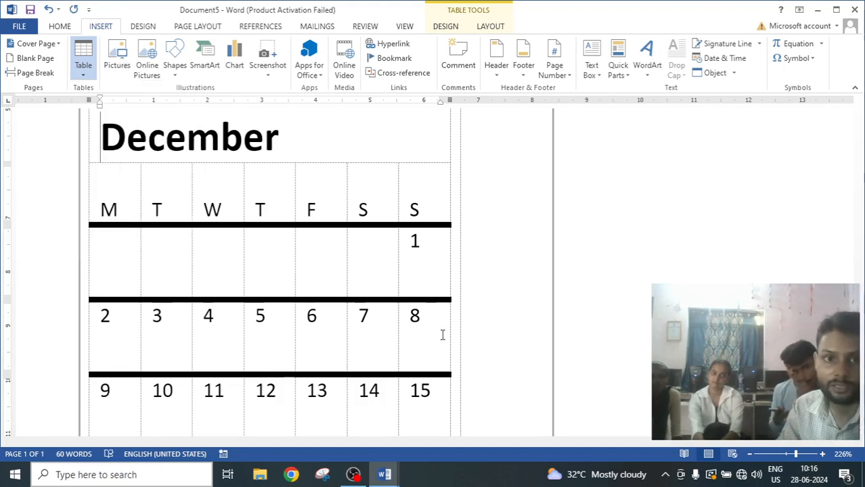
Select the whole item list table with its nested calendar and delete it.
scroll(386, 282, up, 3)
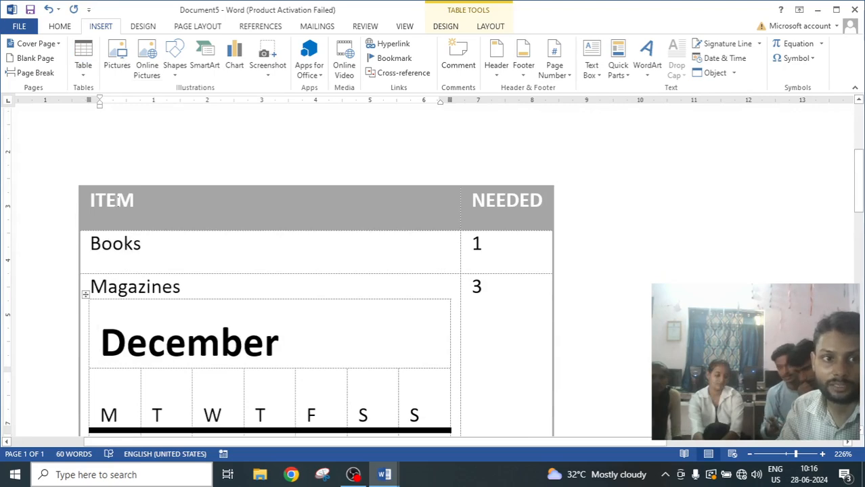
click(137, 215)
click(76, 181)
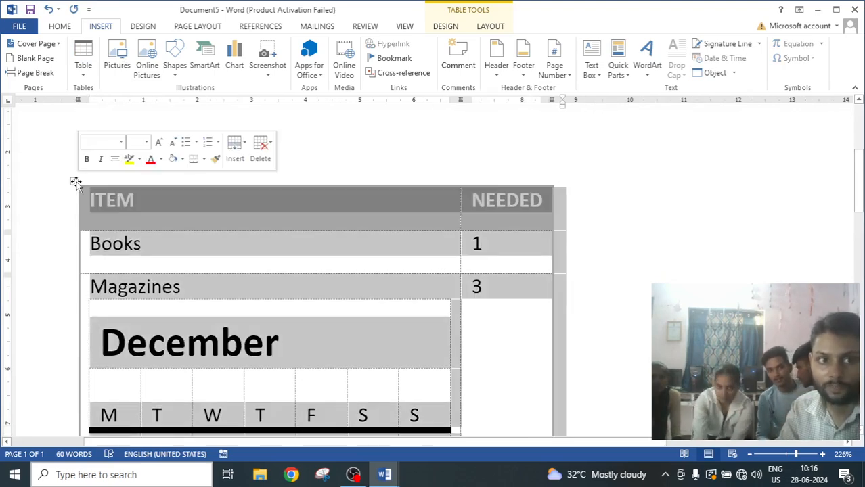
click(260, 148)
click(288, 207)
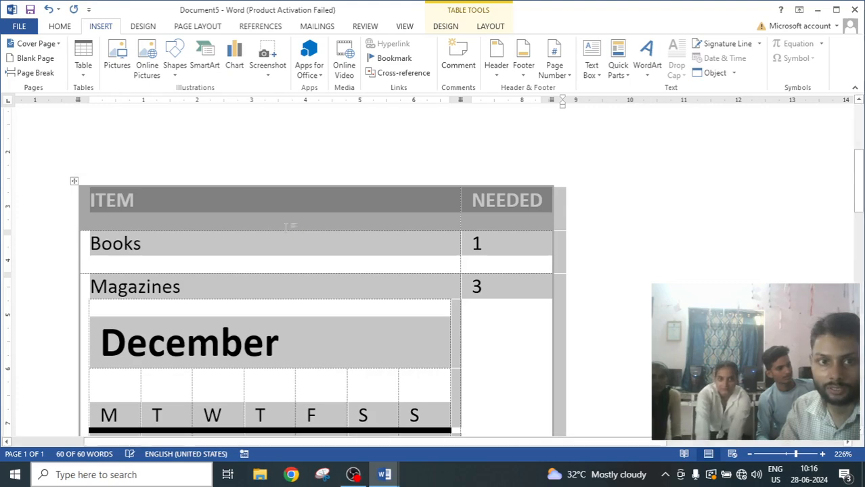
scroll(394, 242, up, 2)
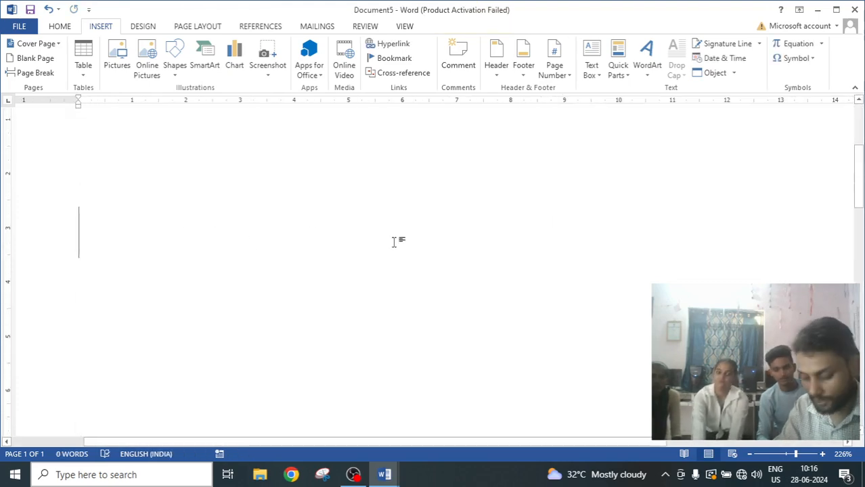
scroll(394, 241, down, 8)
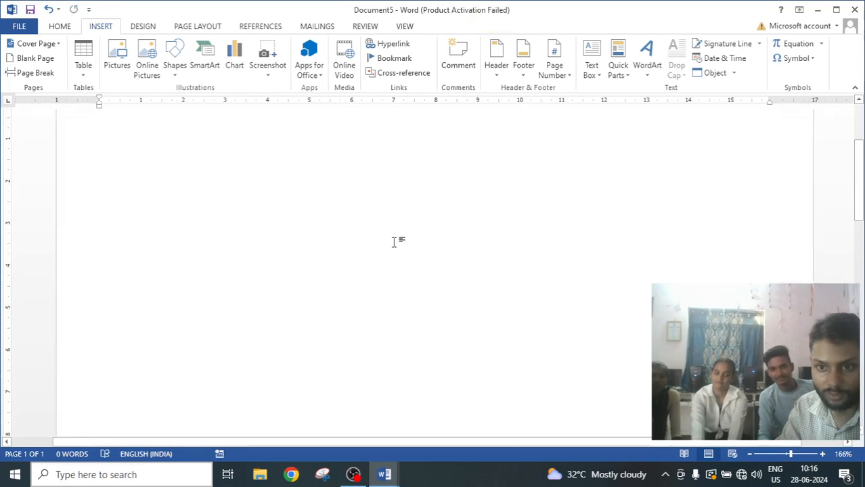
scroll(394, 242, up, 2)
scroll(394, 249, down, 10)
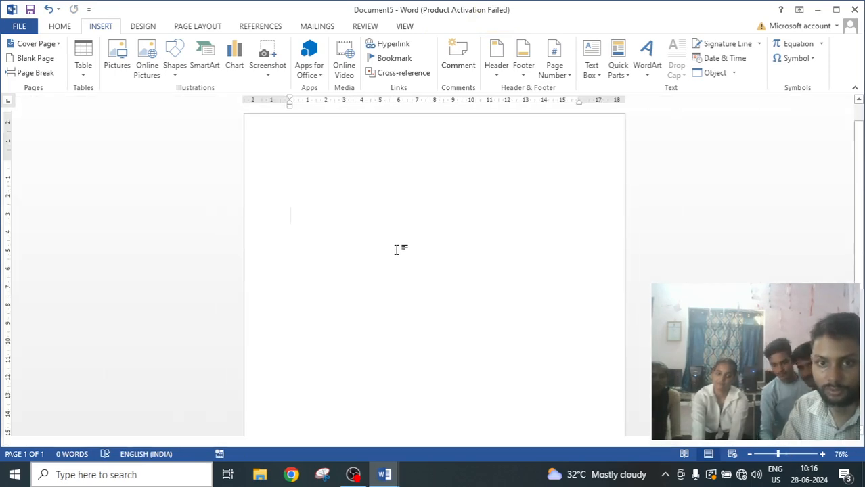
scroll(396, 250, up, 4)
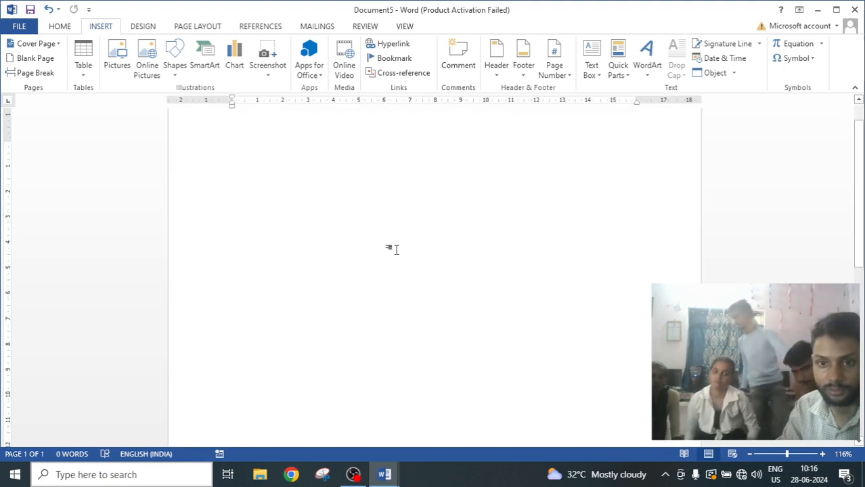
Insert the download (6) picture from the Pictures folder and delete it again.
scroll(397, 249, up, 1)
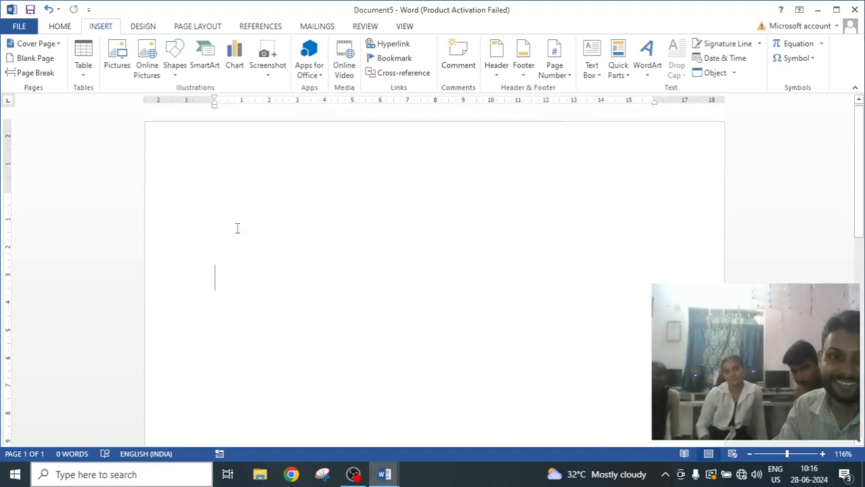
click(118, 66)
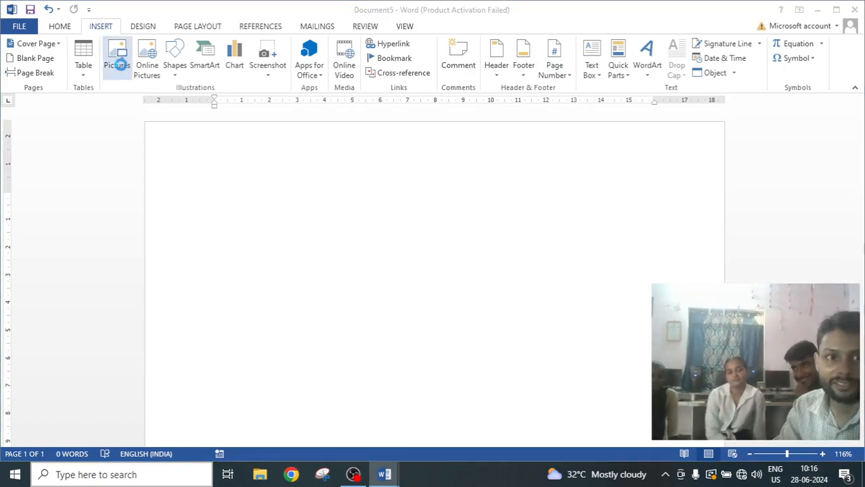
scroll(195, 193, down, 4)
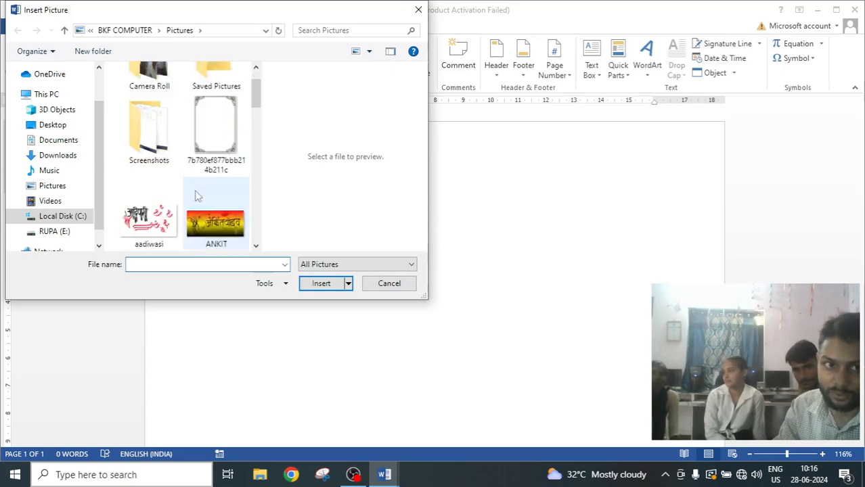
scroll(238, 137, down, 3)
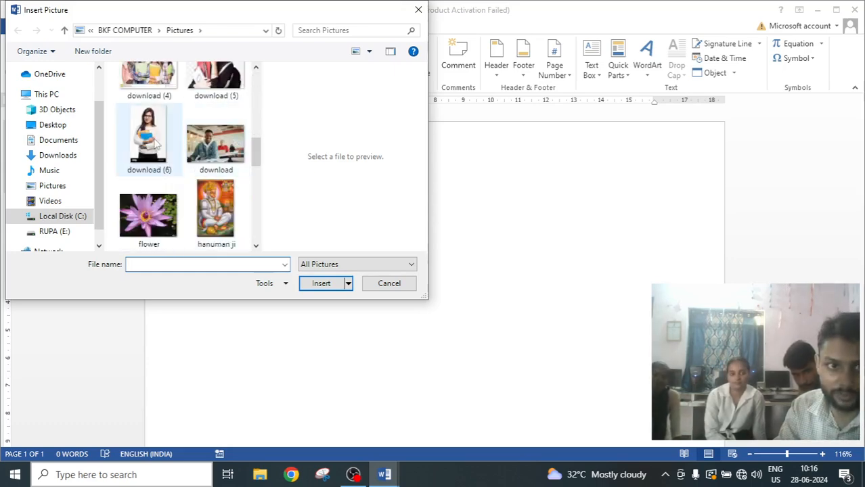
click(148, 138)
click(320, 284)
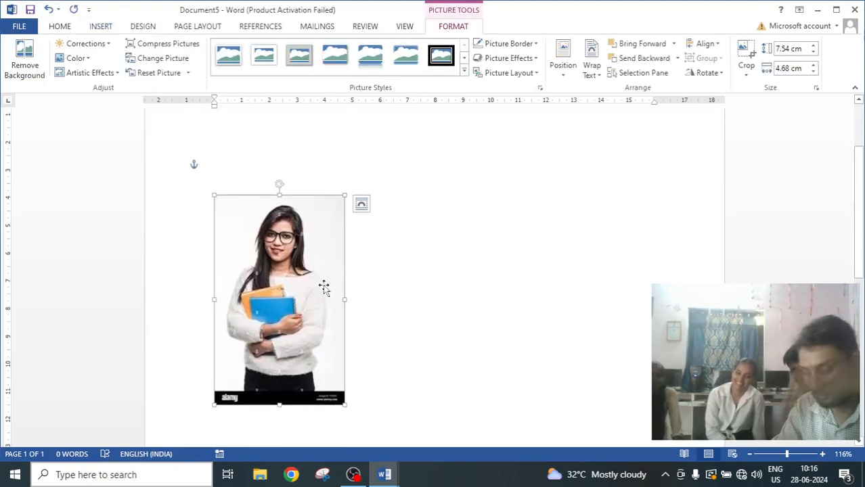
key(Delete)
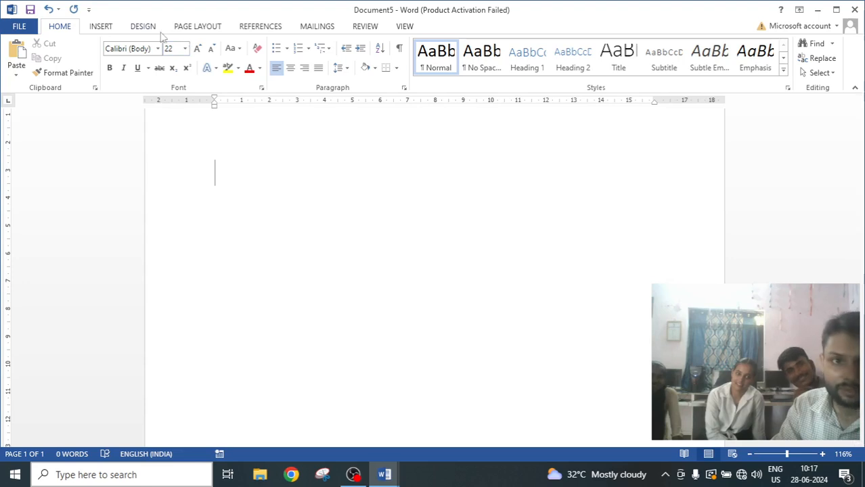
Insert the hanuman ji picture from the Pictures folder into the document.
click(112, 26)
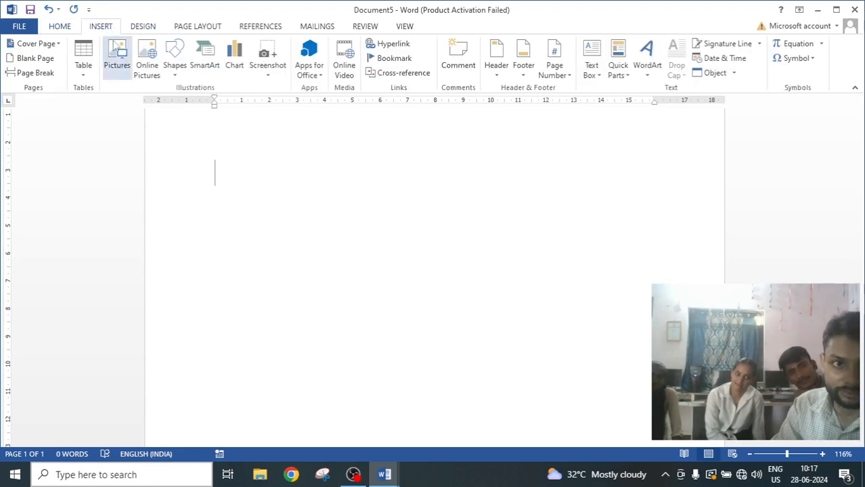
click(116, 60)
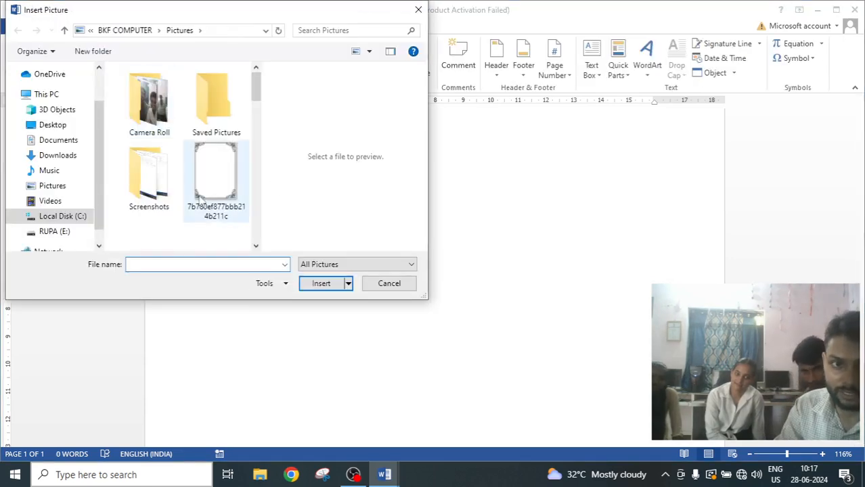
scroll(197, 184, down, 5)
scroll(200, 187, down, 3)
click(215, 139)
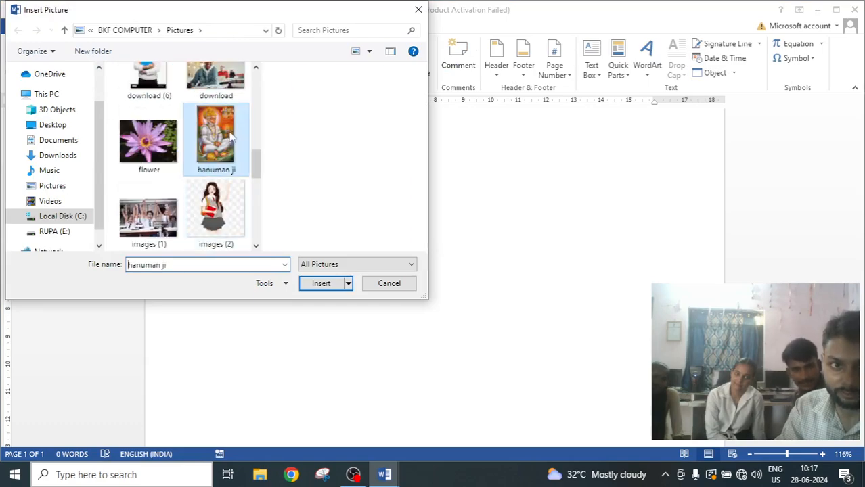
click(332, 287)
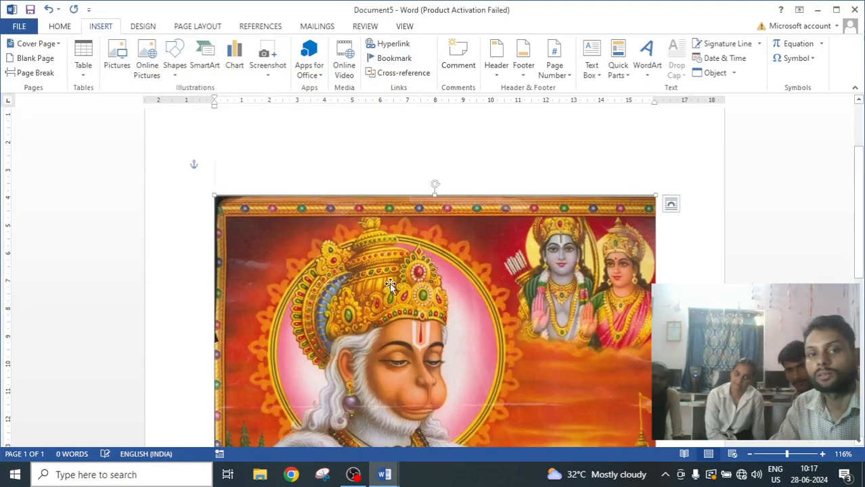
Scale the picture down from its top-left corner to about 14.65 cm high and 9.48 cm wide.
scroll(441, 276, down, 3)
scroll(441, 277, up, 2)
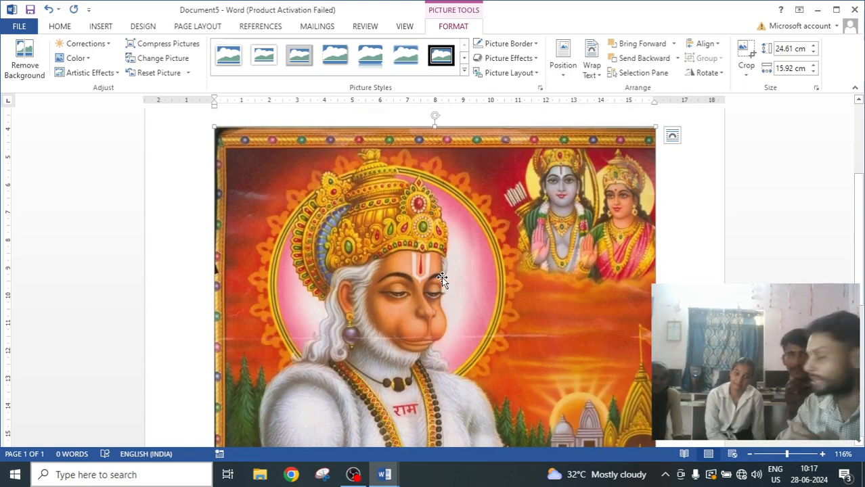
scroll(441, 277, down, 3)
scroll(441, 277, up, 4)
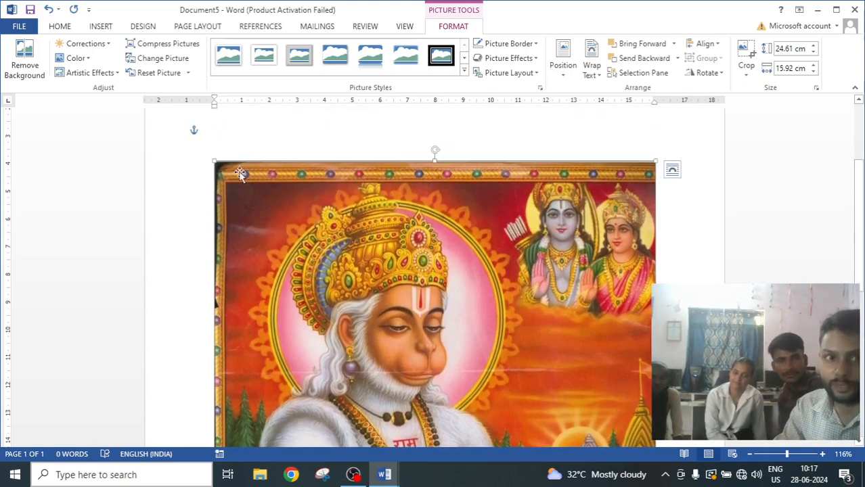
drag(215, 158, 274, 252)
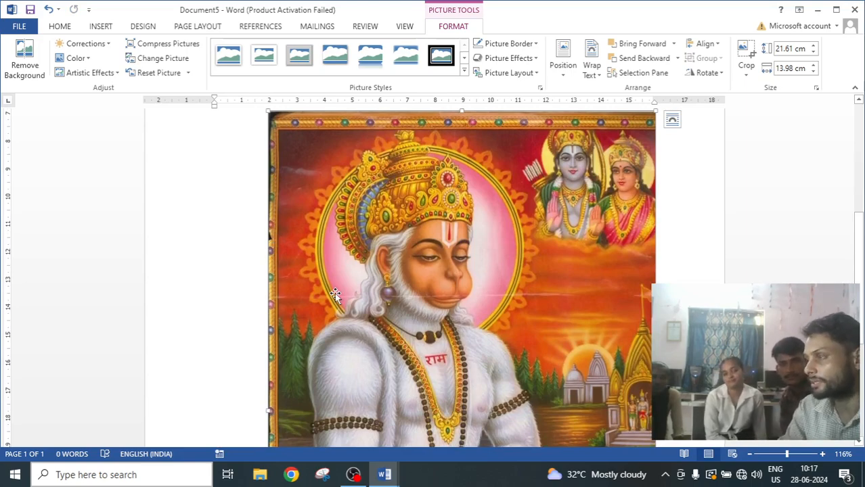
scroll(334, 287, up, 3)
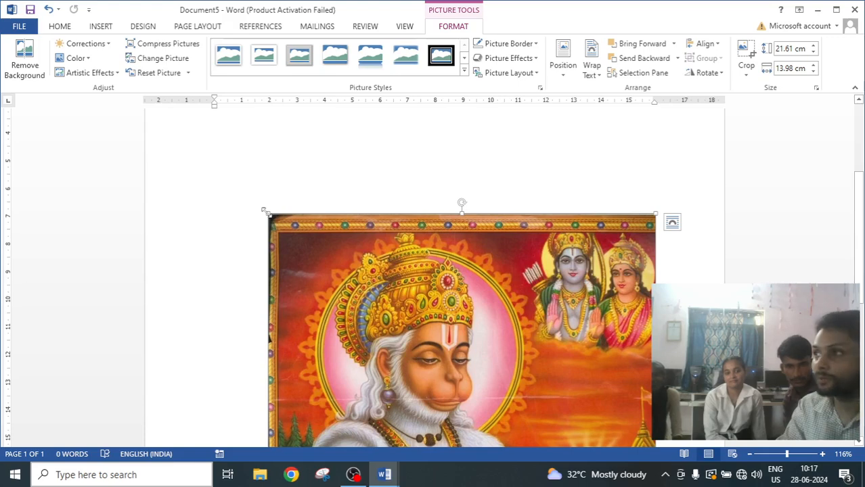
drag(269, 214, 346, 332)
scroll(406, 324, down, 6)
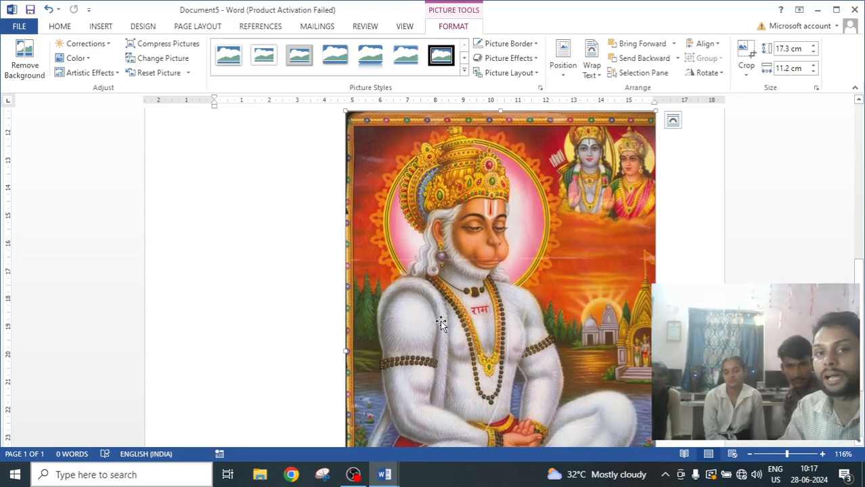
scroll(433, 298, up, 3)
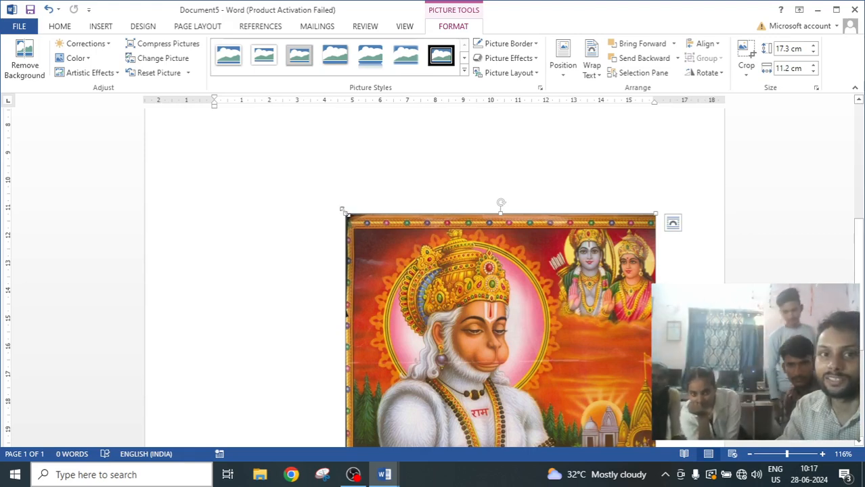
drag(343, 211, 356, 226)
scroll(456, 252, down, 3)
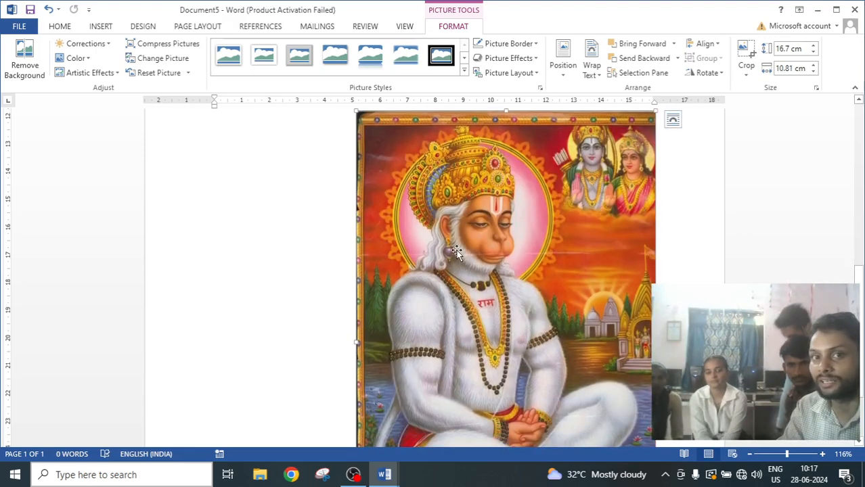
scroll(457, 252, up, 2)
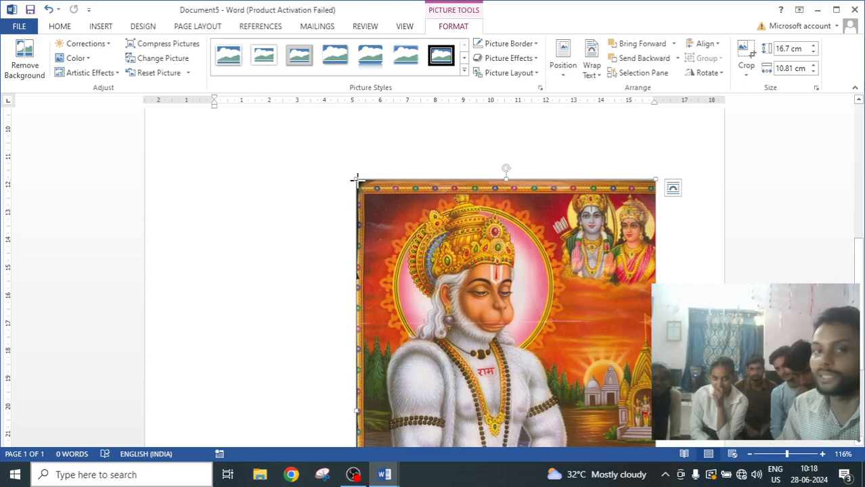
drag(357, 180, 394, 237)
scroll(515, 295, down, 3)
drag(516, 295, 450, 321)
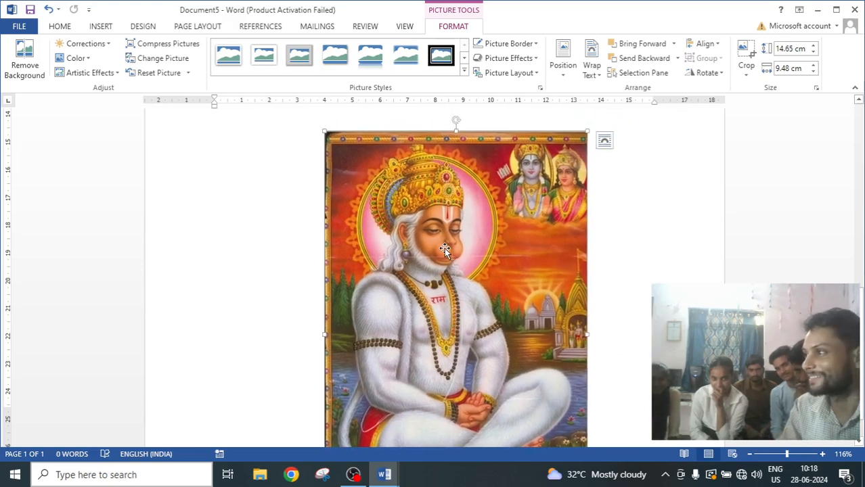
Delete the picture and undo the deletion.
scroll(457, 318, down, 1)
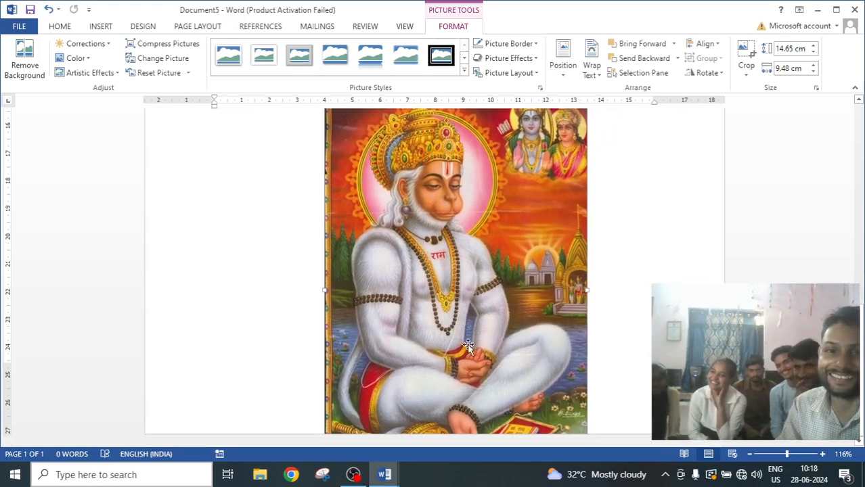
scroll(468, 346, up, 4)
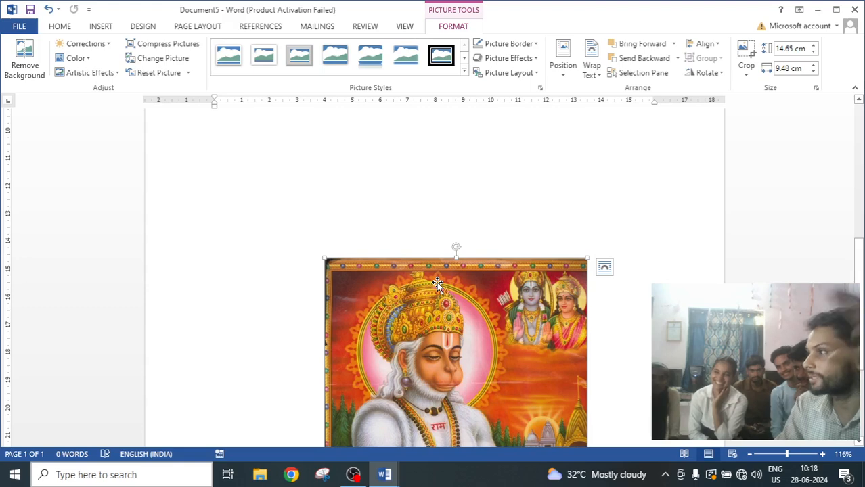
scroll(437, 285, down, 4)
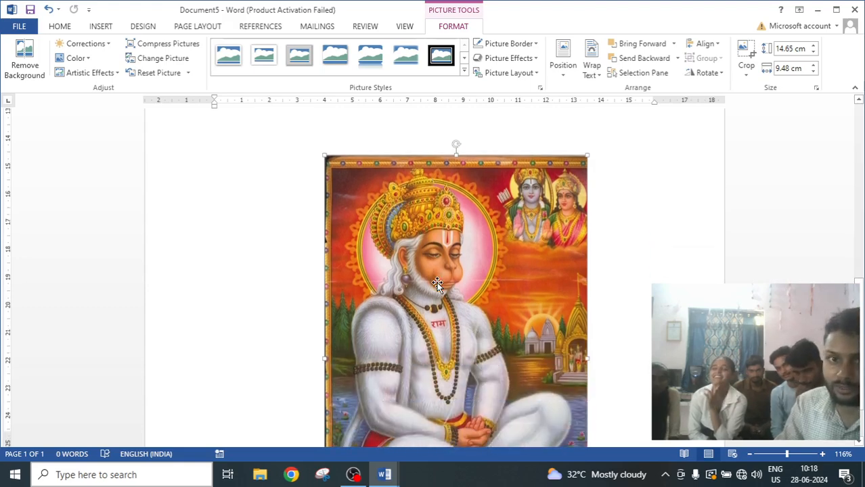
scroll(430, 270, up, 1)
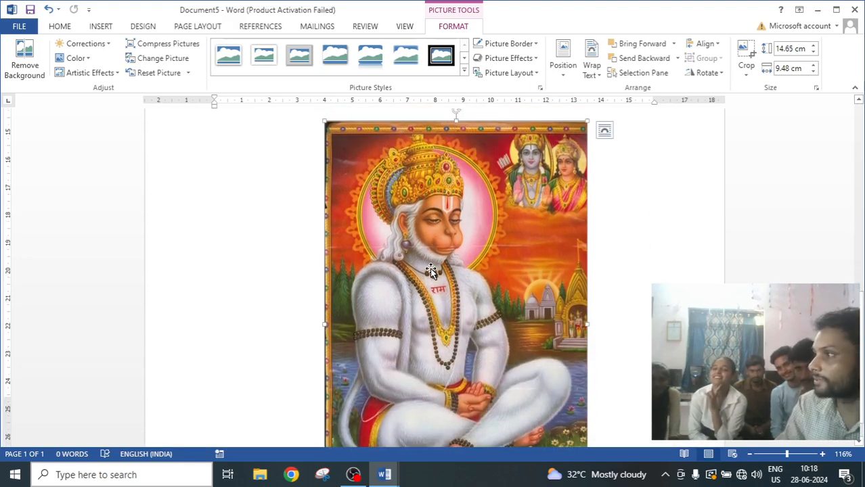
scroll(430, 269, up, 1)
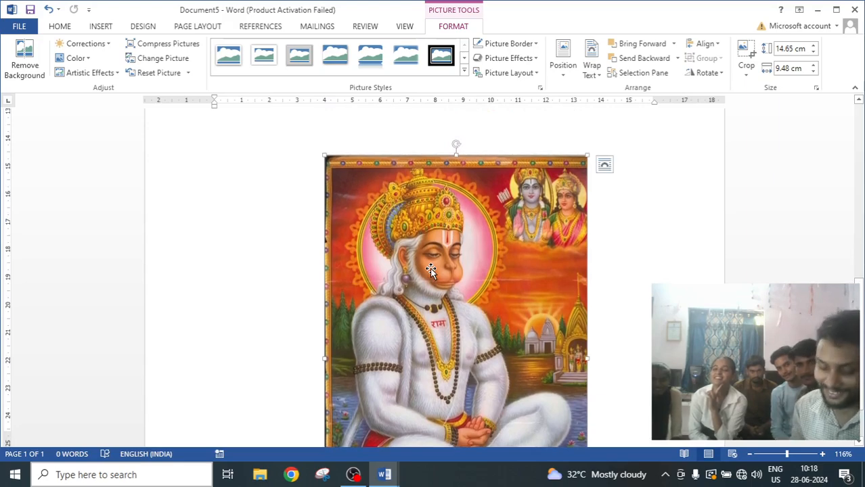
key(Delete)
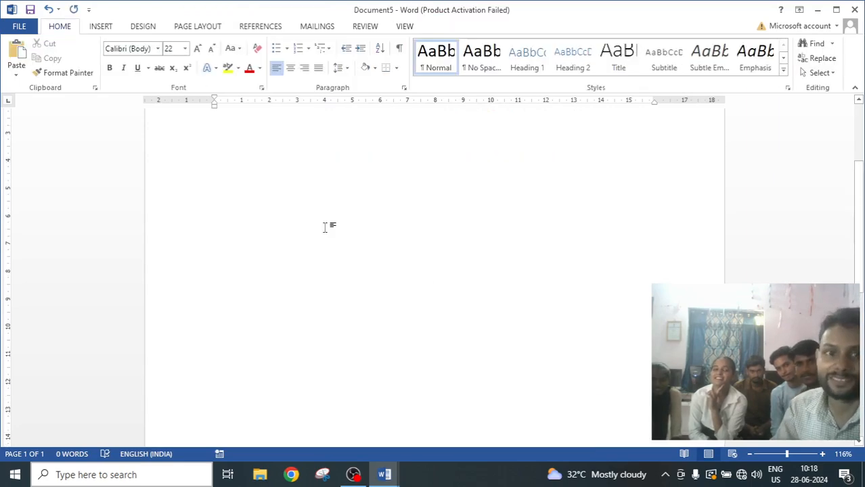
click(101, 27)
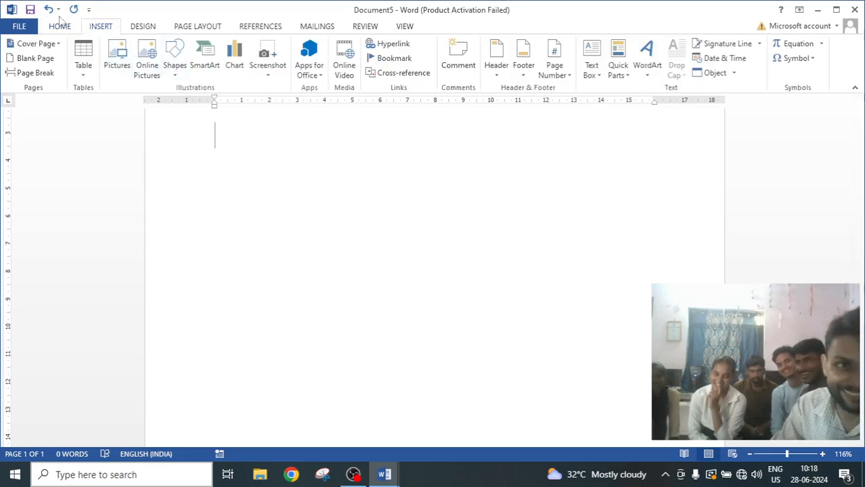
click(47, 9)
Scale the picture down from its bottom-right corner to about 6.36 cm high and 4.12 cm wide.
scroll(422, 278, down, 2)
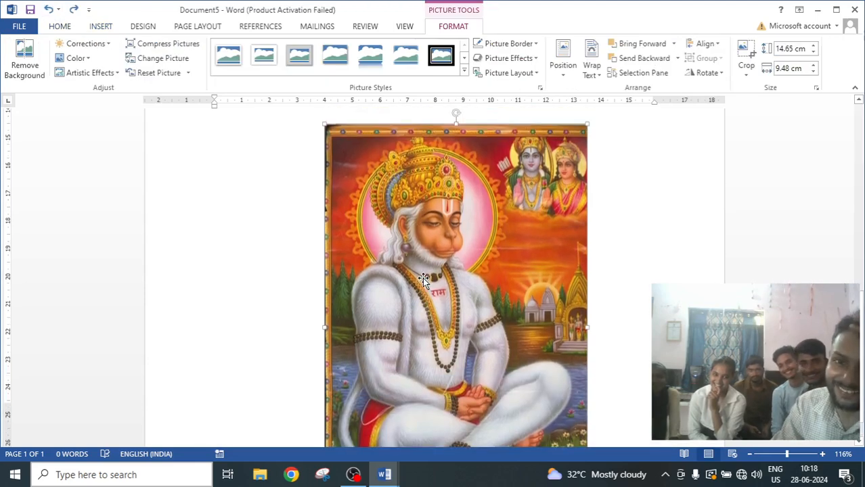
scroll(433, 278, down, 2)
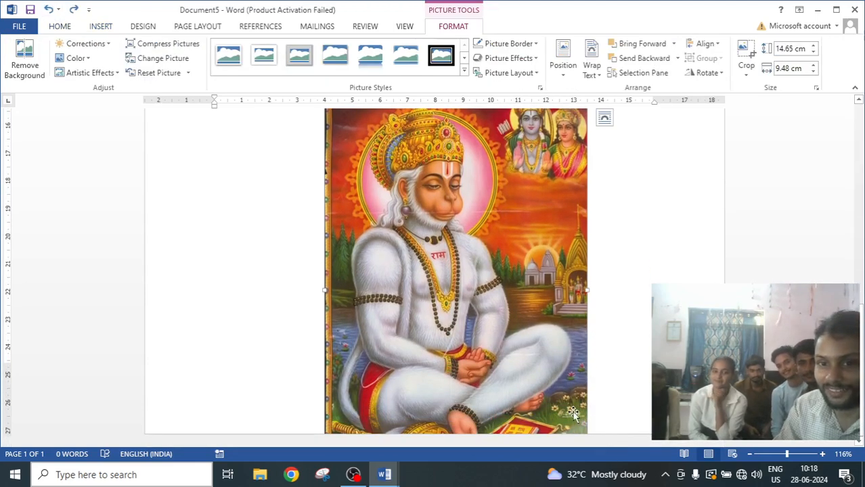
drag(579, 424, 346, 185)
scroll(405, 241, up, 3)
scroll(340, 362, down, 1)
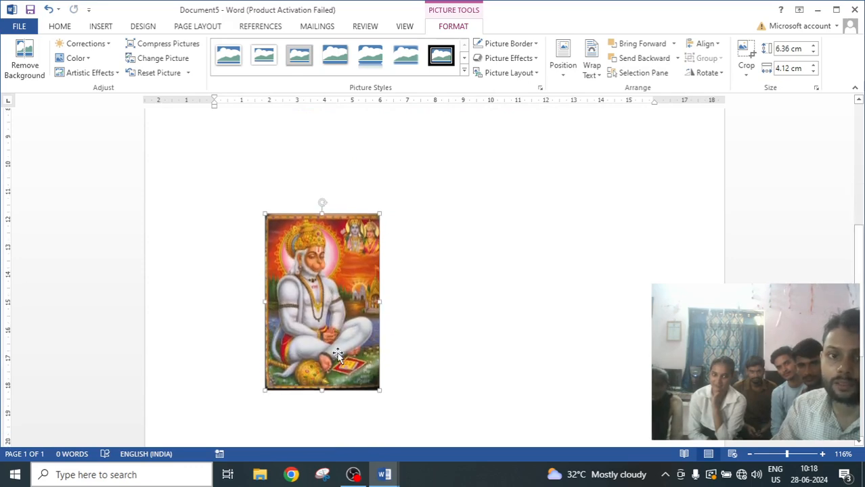
Set the picture's layout to In Line with Text and reposition it near the top of the page.
drag(337, 351, 295, 269)
drag(285, 224, 310, 268)
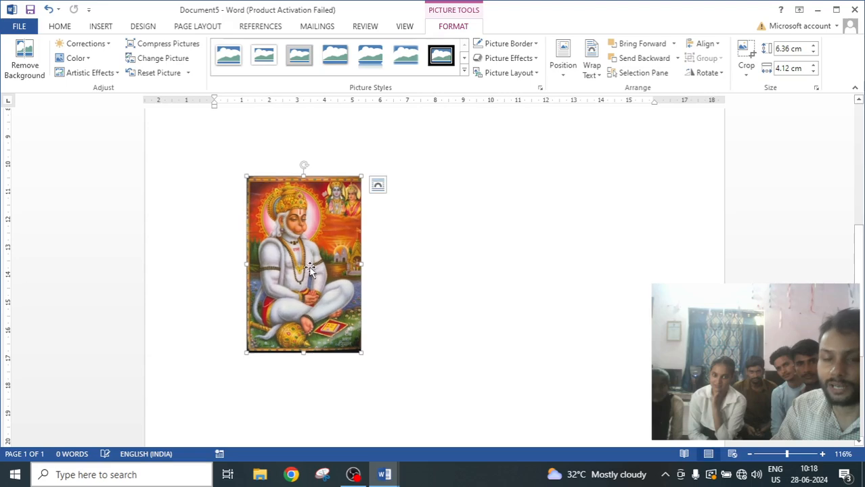
click(377, 186)
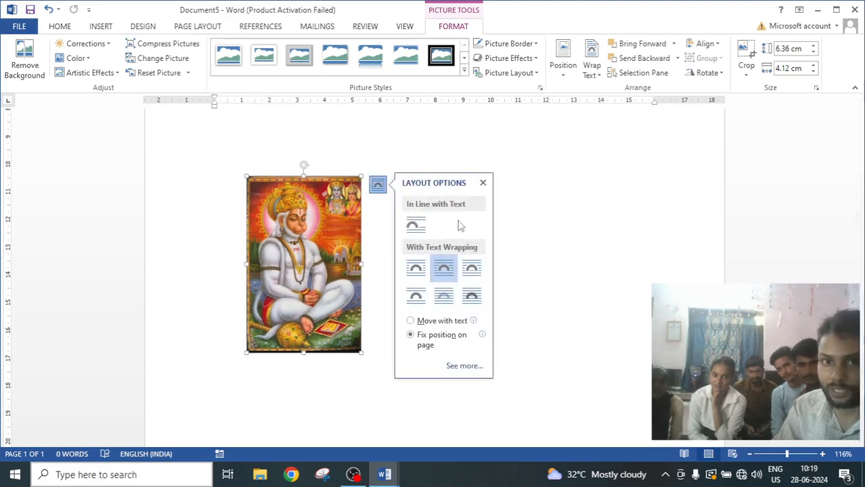
click(375, 232)
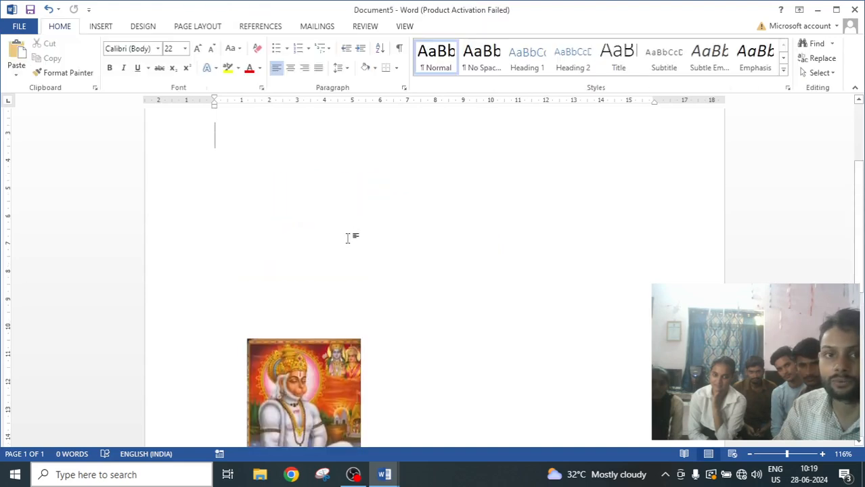
scroll(320, 374, down, 3)
drag(279, 297, 240, 196)
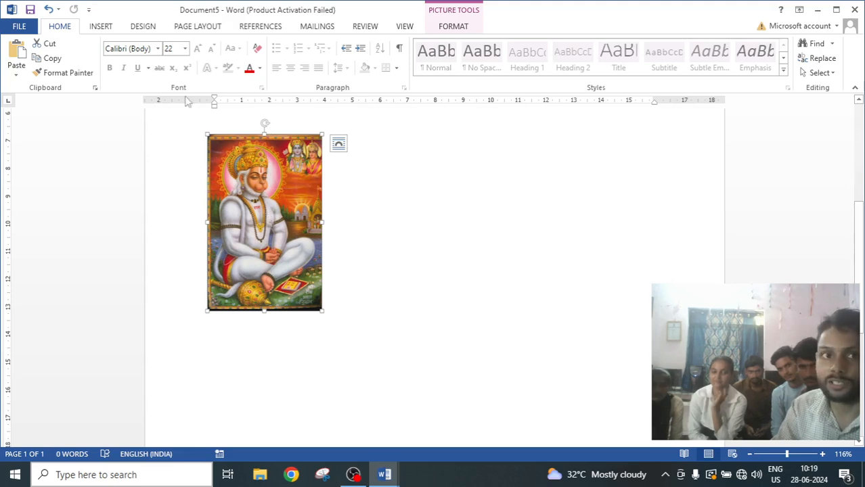
Remove the picture's background, stretching the keep area out to nearly the full picture on all four sides.
click(455, 27)
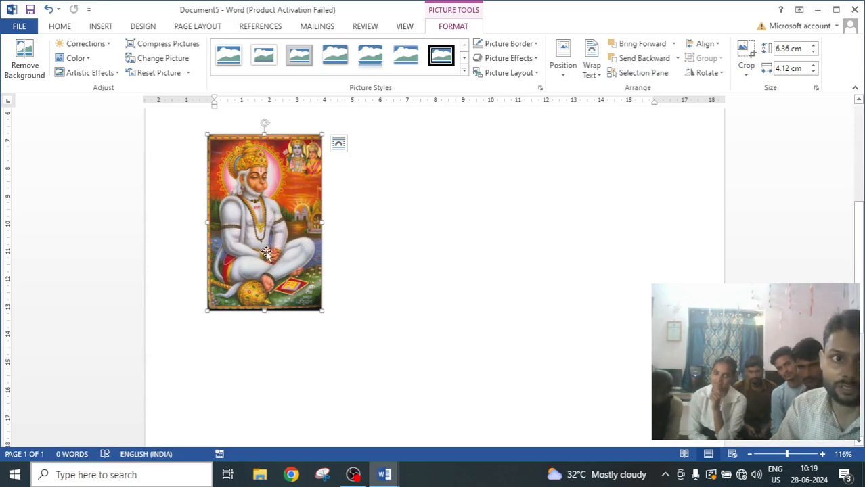
click(27, 65)
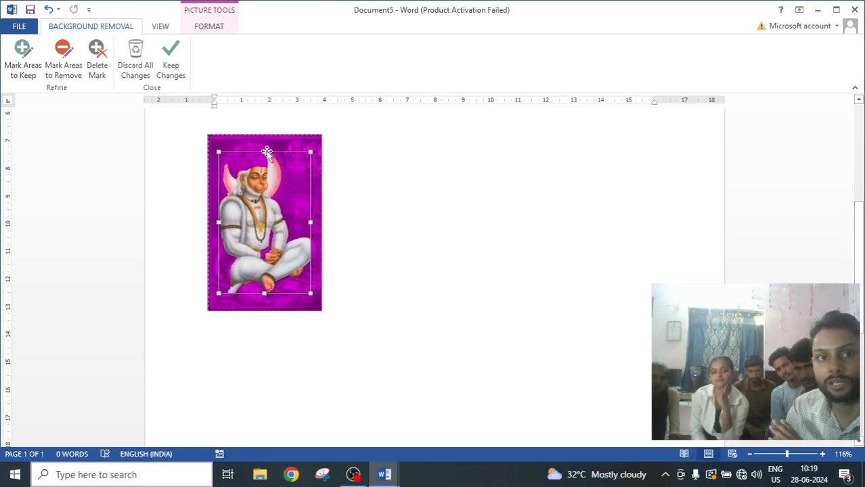
drag(264, 151, 264, 141)
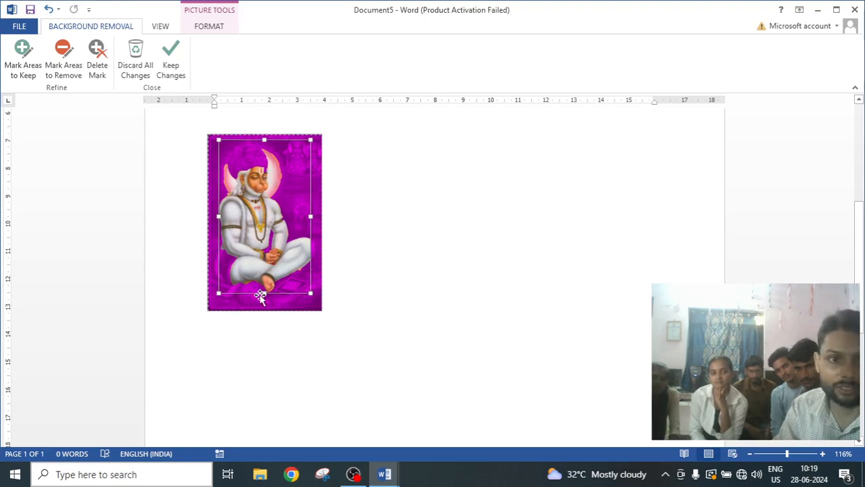
mouse_move(265, 293)
mouse_down()
mouse_move(264, 310)
mouse_move(263, 301)
mouse_up()
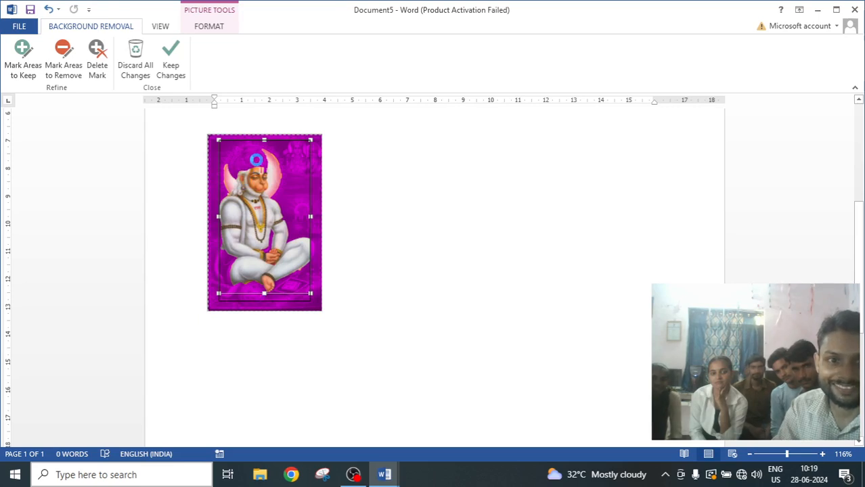
drag(209, 222, 204, 222)
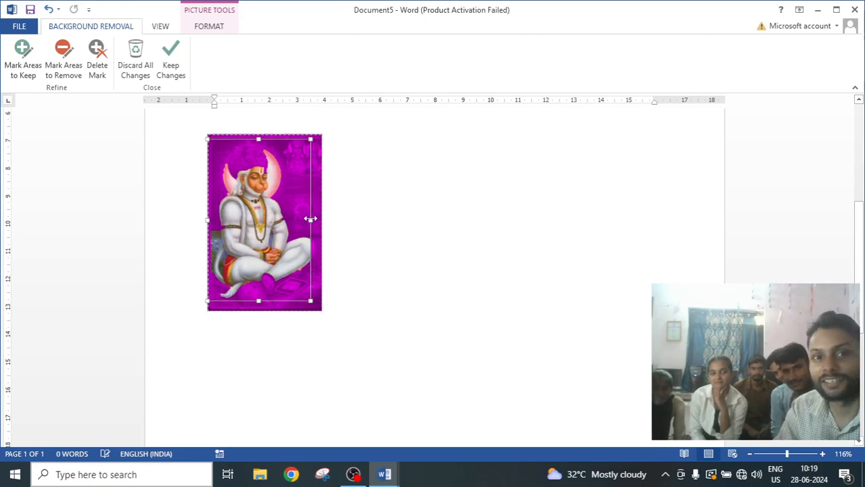
drag(310, 218, 316, 218)
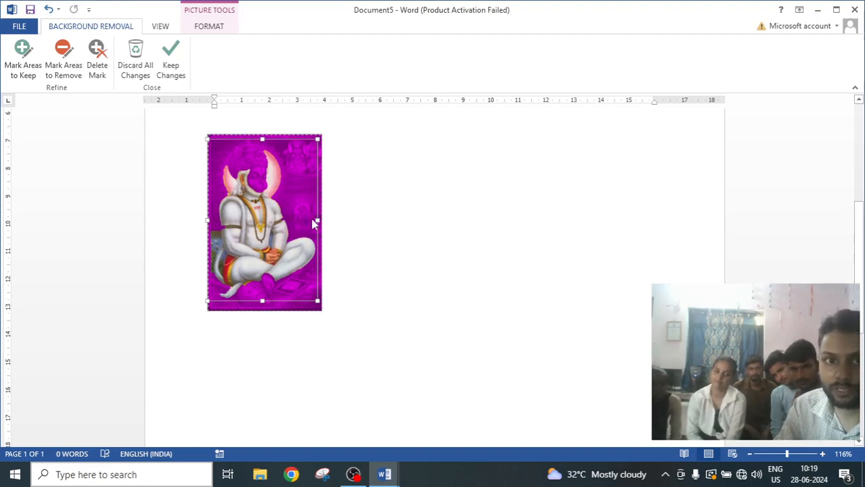
drag(316, 218, 307, 220)
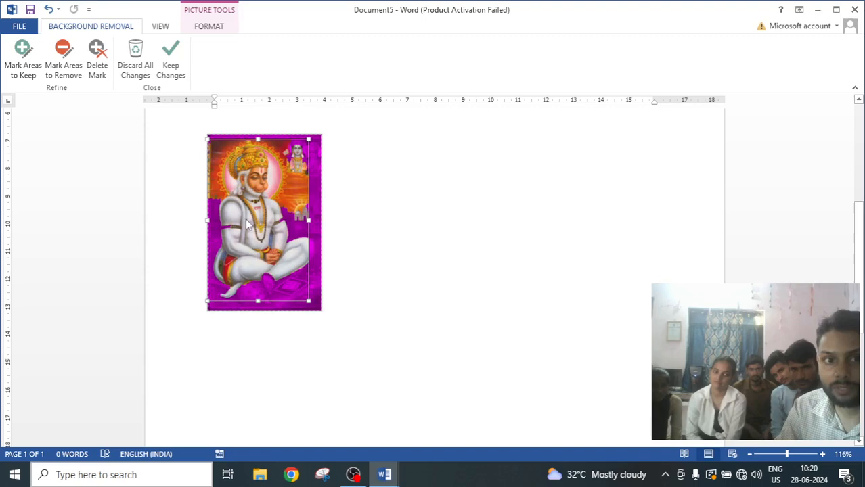
click(416, 229)
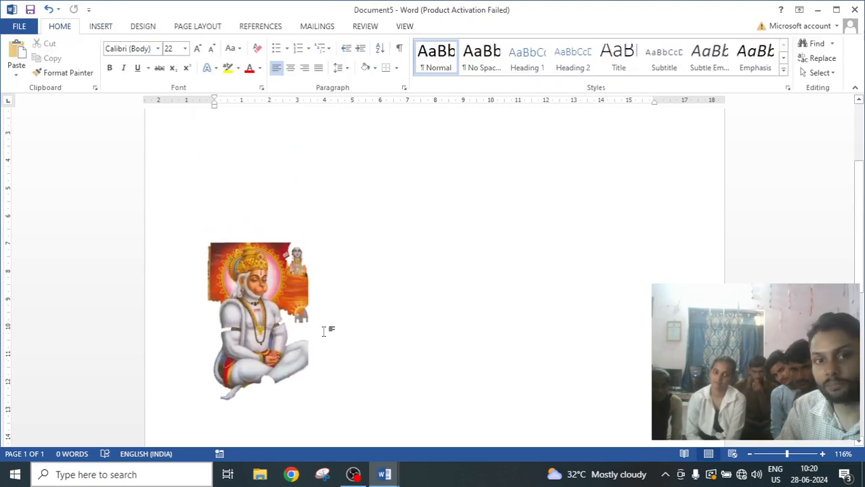
Reopen background removal and mark the leftover orange areas around the head for removal, then keep the changes.
click(219, 261)
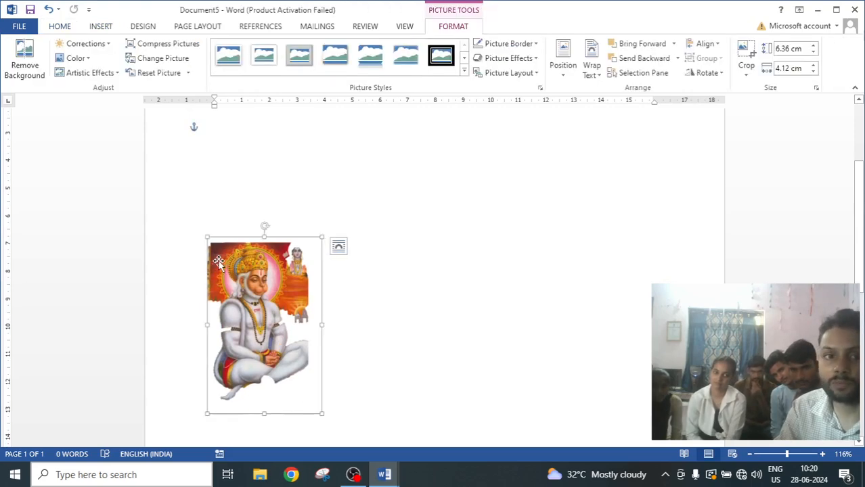
click(23, 58)
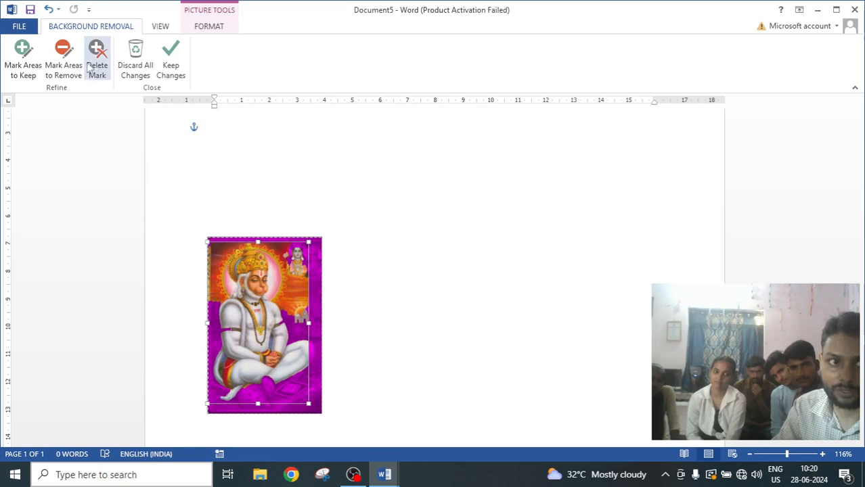
click(63, 58)
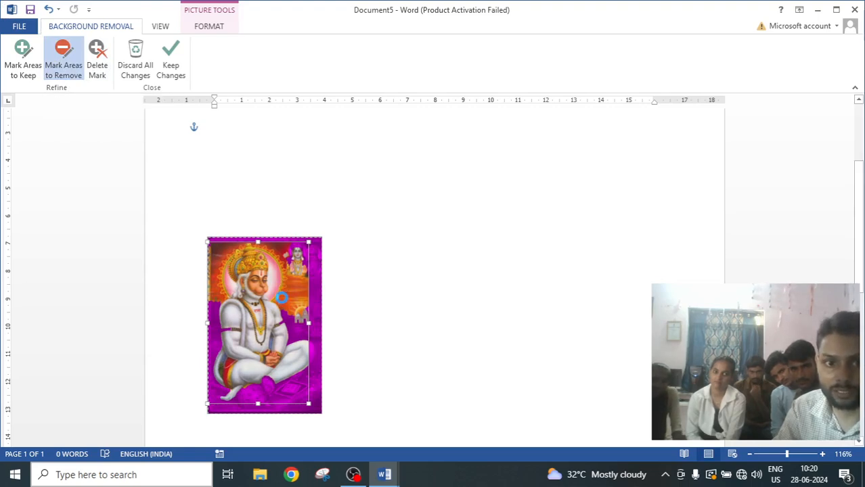
drag(281, 302, 282, 295)
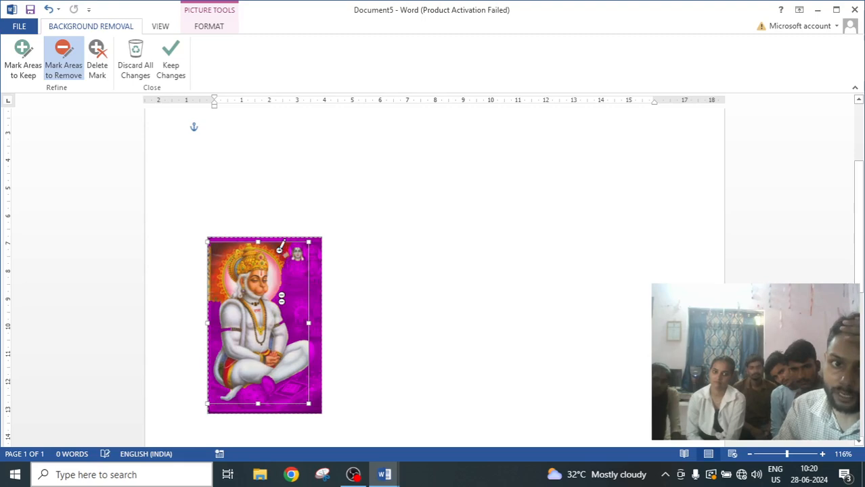
click(229, 246)
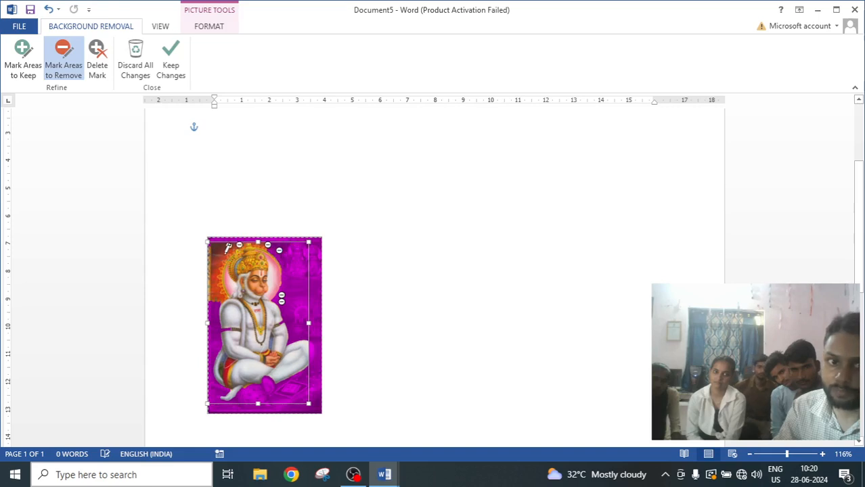
click(224, 252)
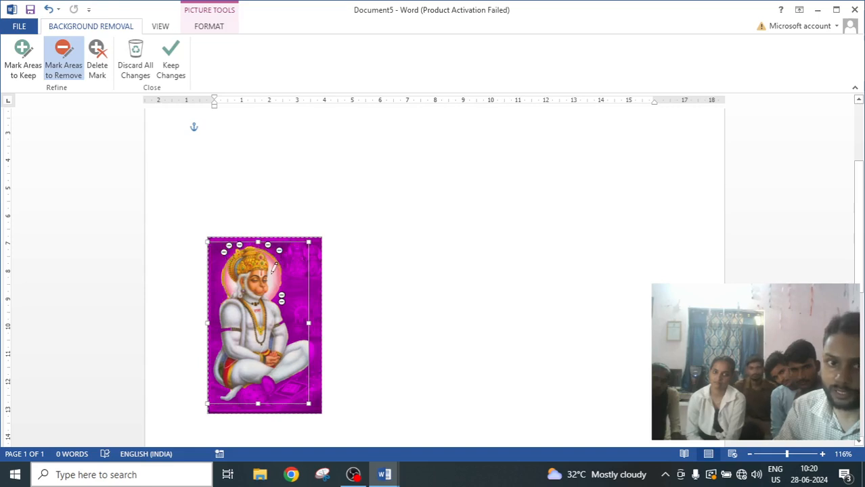
click(176, 60)
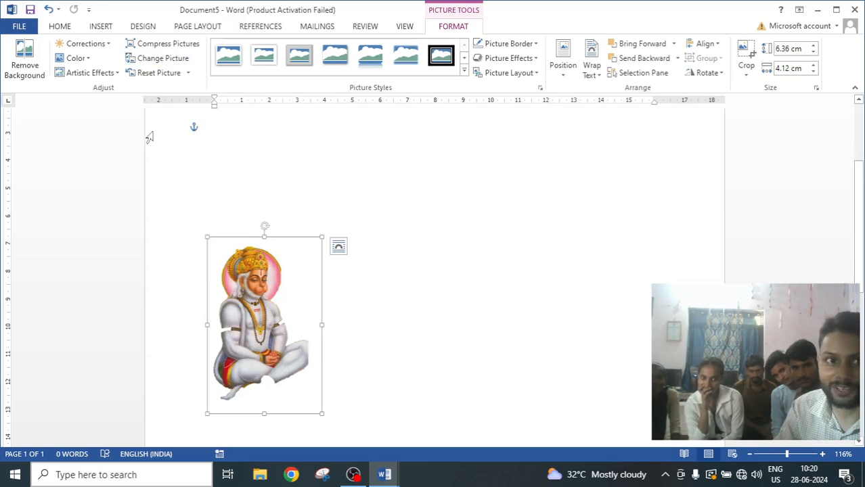
Enlarge the picture from its bottom-right corner to about 8.03 cm high and 5.19 cm wide.
scroll(292, 366, down, 3)
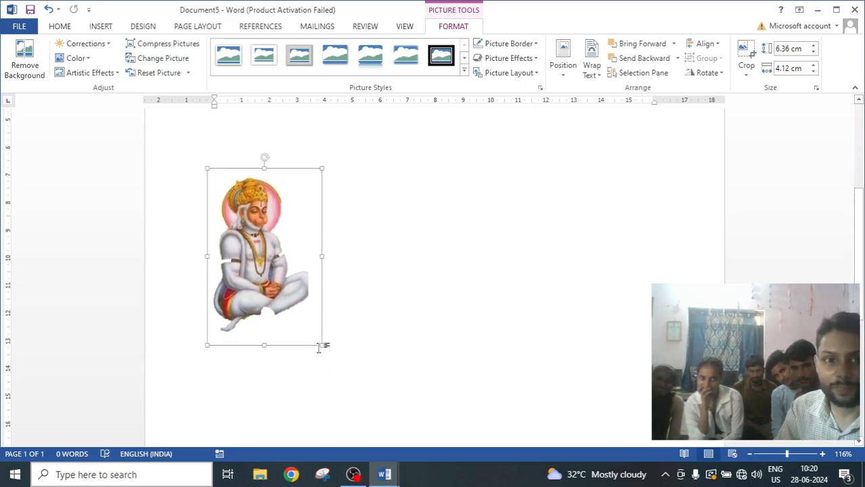
drag(323, 347, 349, 349)
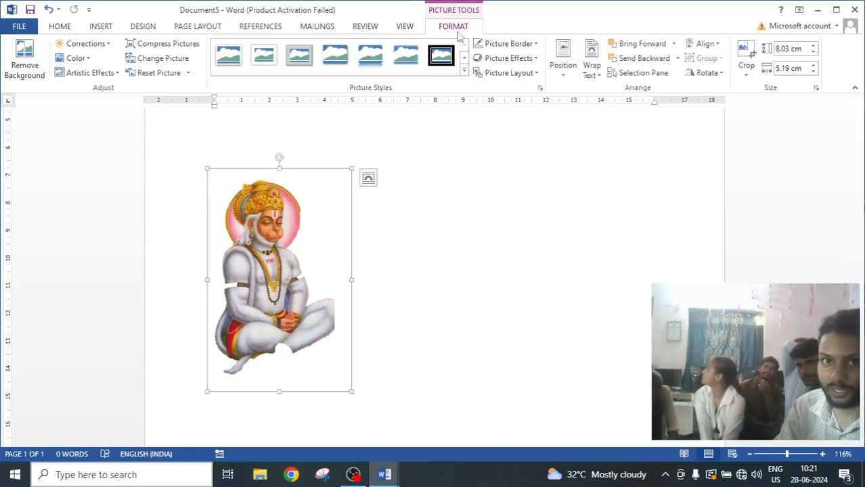
click(412, 28)
click(451, 30)
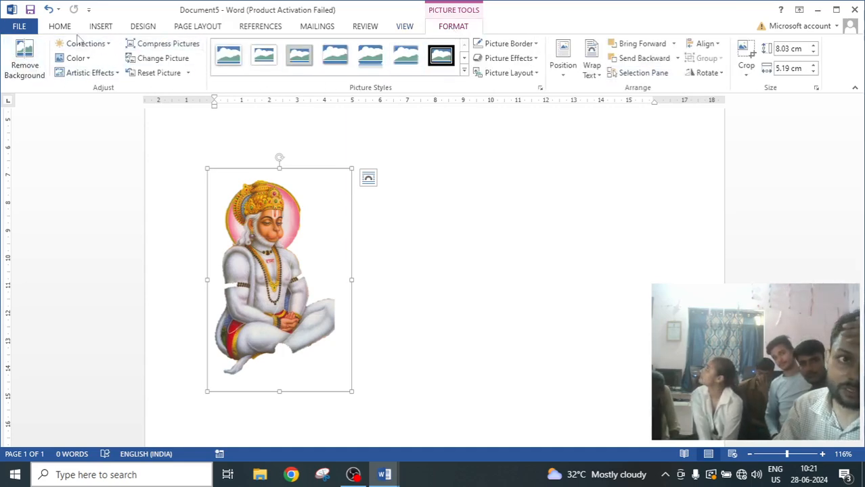
click(104, 31)
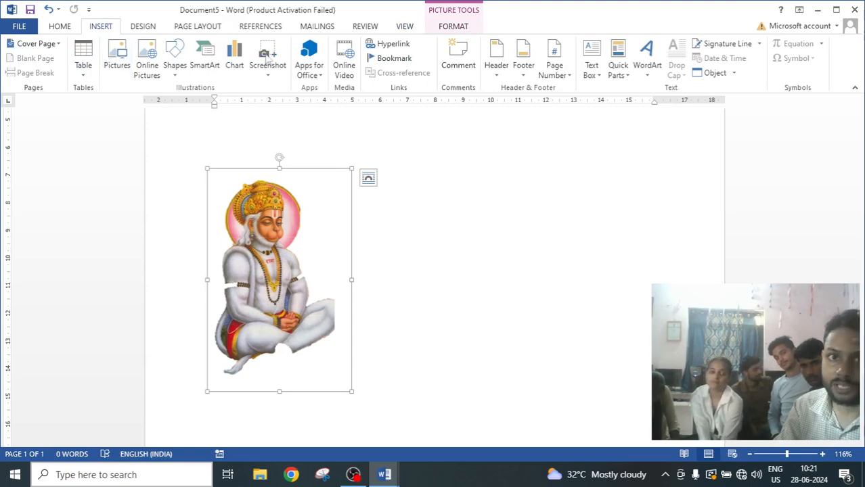
click(143, 26)
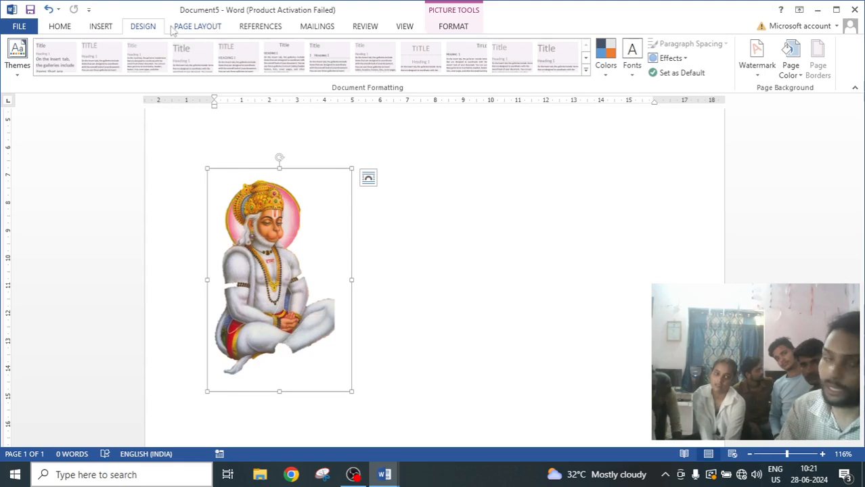
scroll(346, 240, up, 3)
click(257, 206)
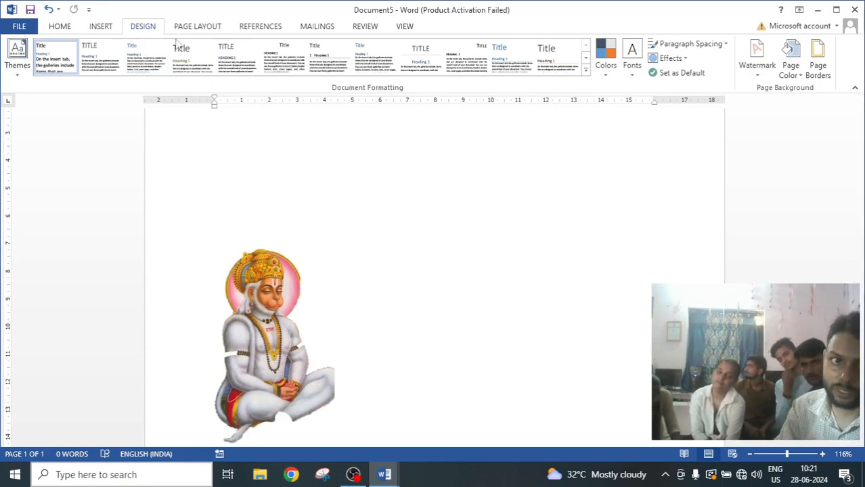
click(103, 25)
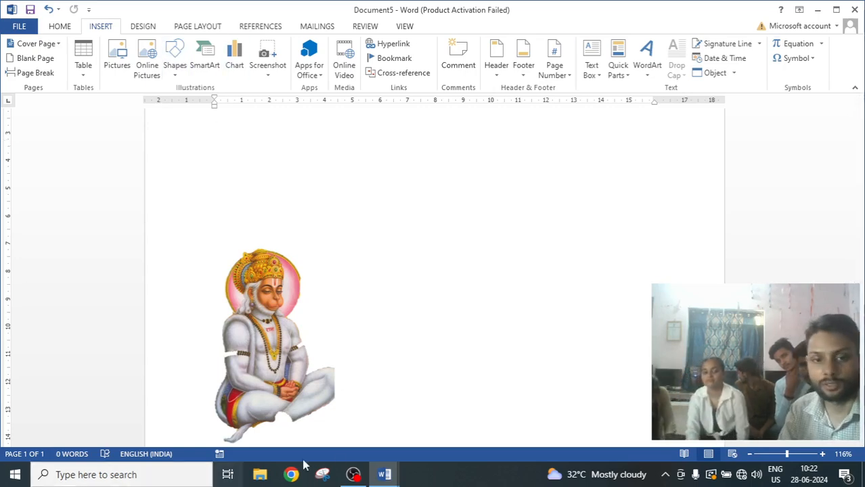
click(345, 475)
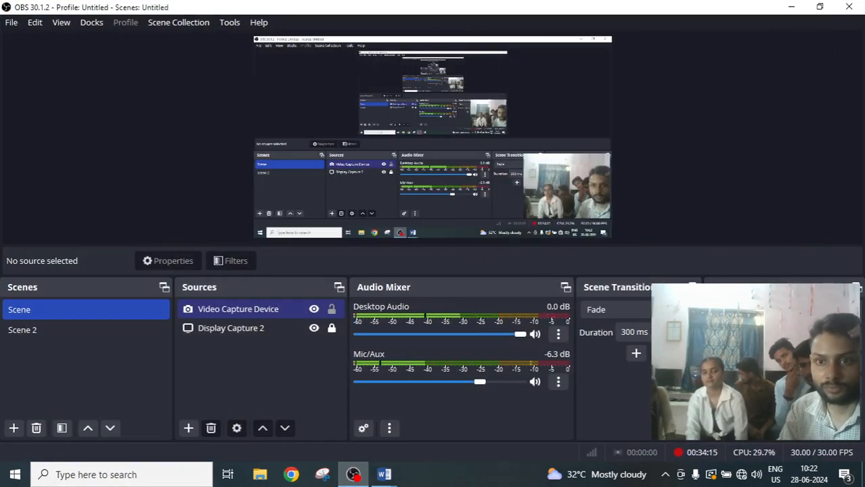